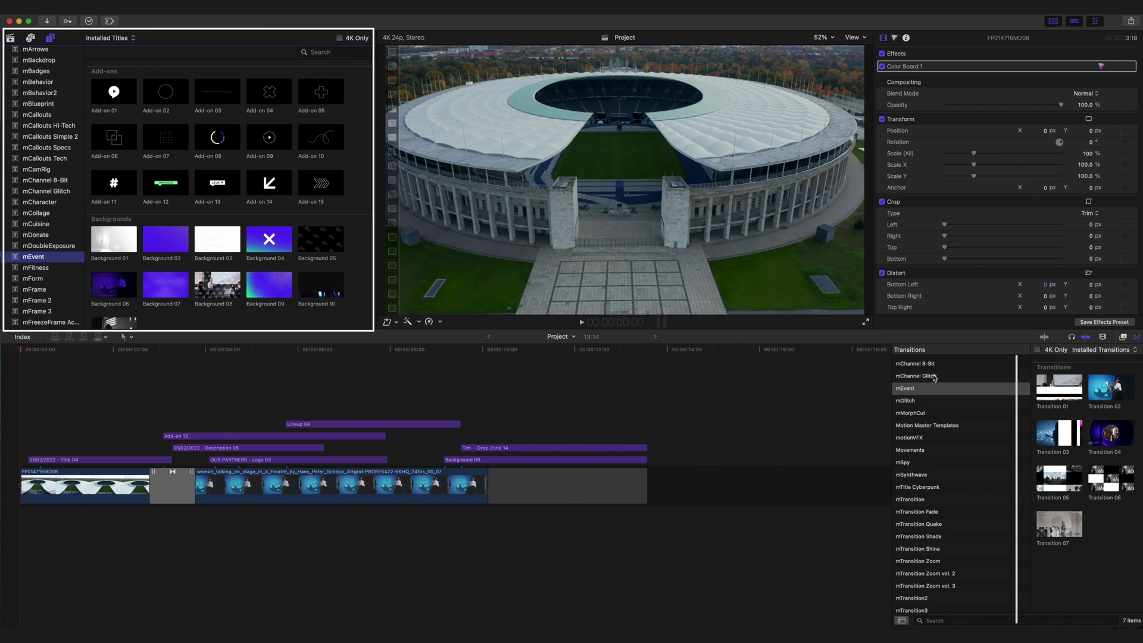
Step: Look through the mEvent transitions and the full mEvent title collection, from Add-ons and Backgrounds down to Titles
click(926, 392)
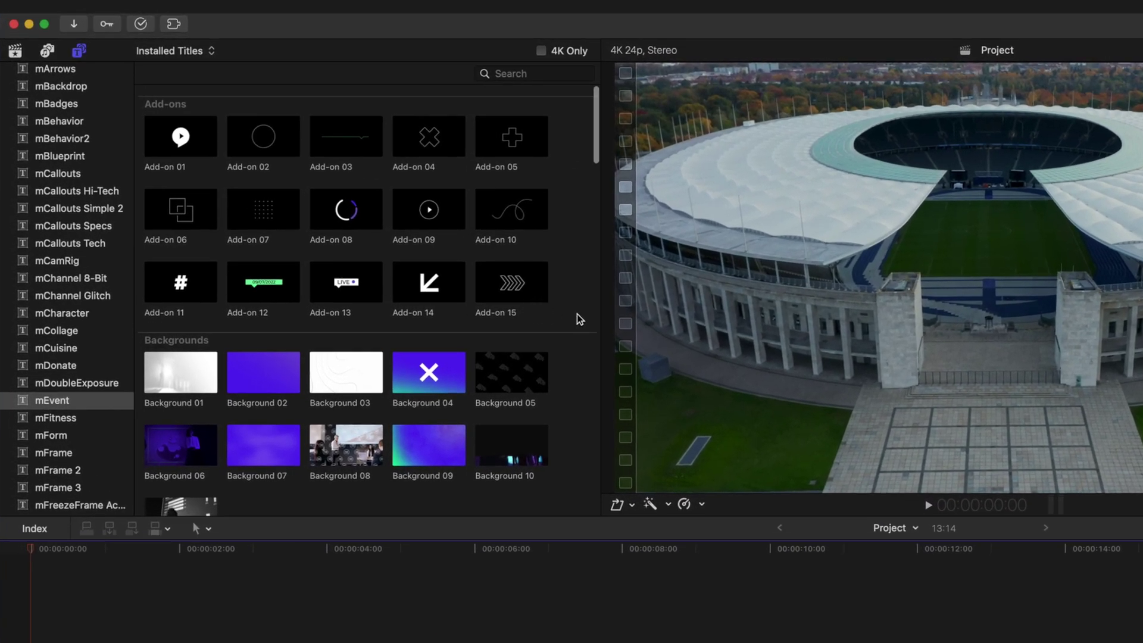
scroll(579, 319, down, 5)
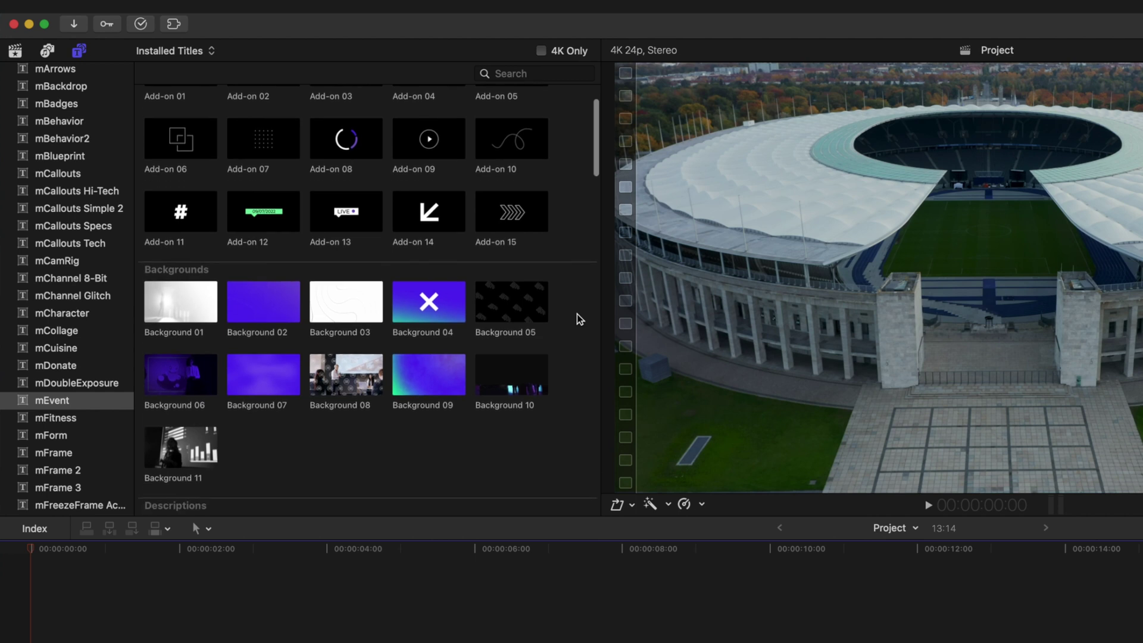
scroll(579, 320, down, 9)
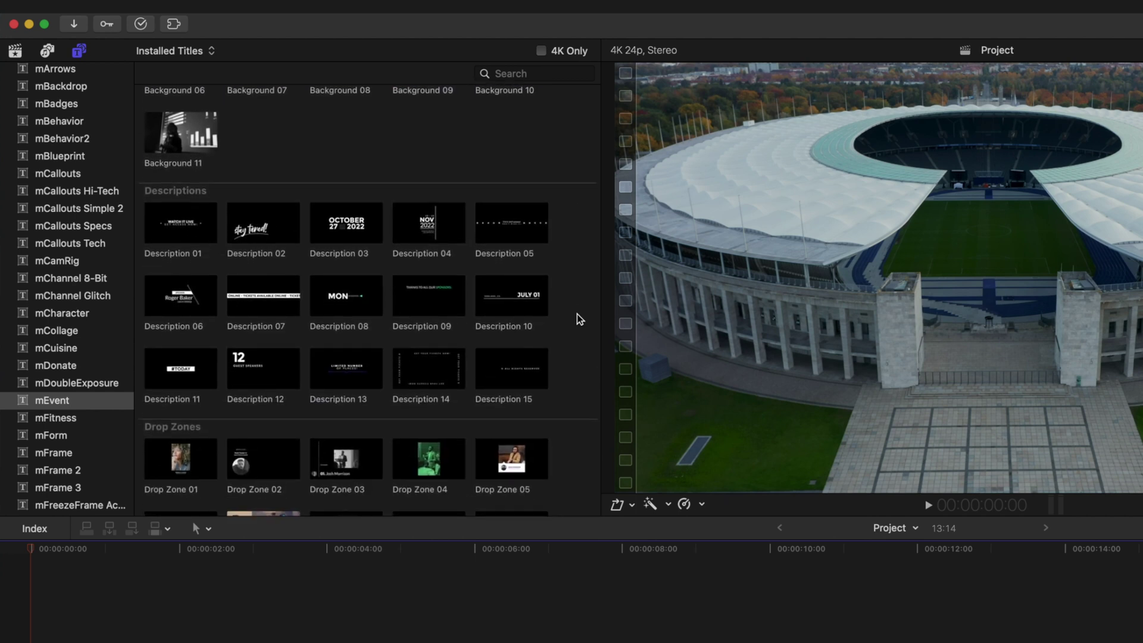
scroll(579, 320, down, 9)
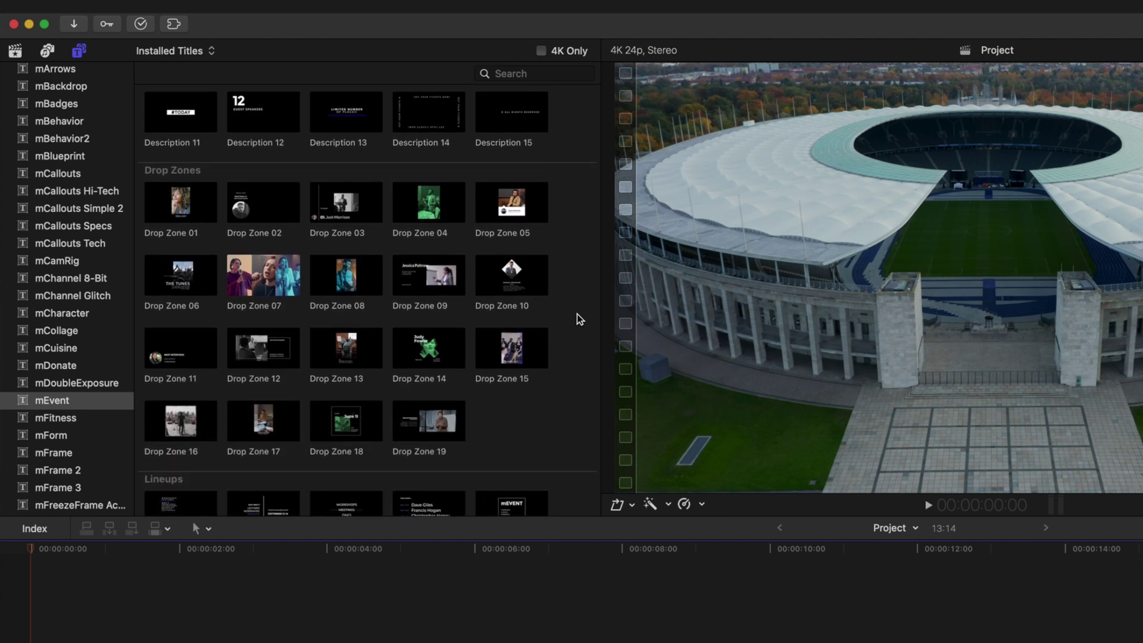
scroll(579, 319, down, 12)
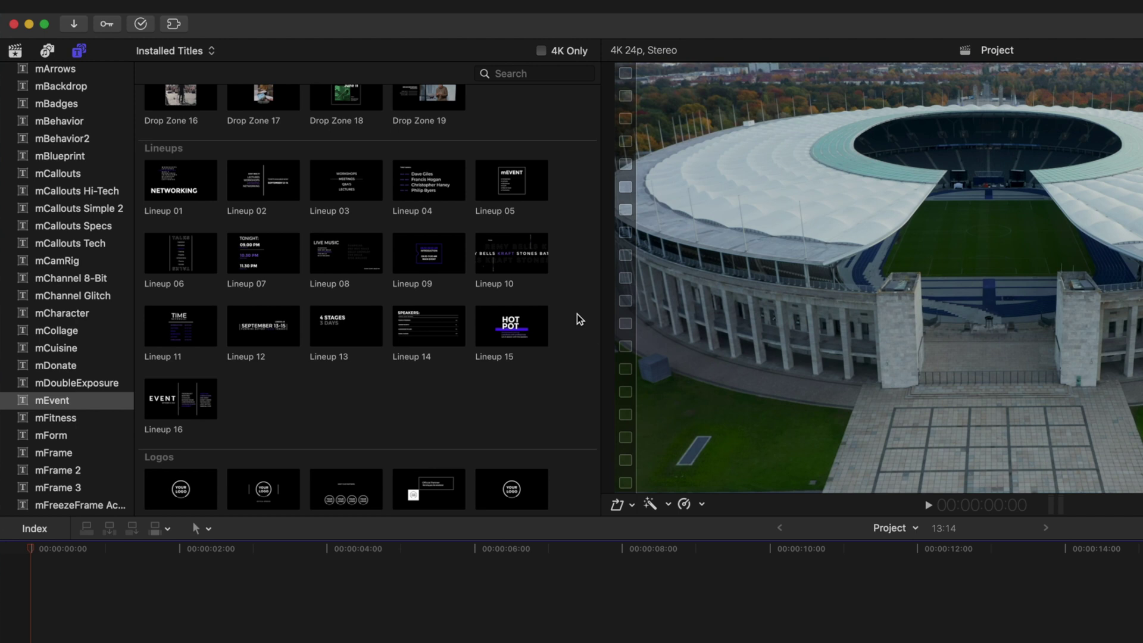
scroll(579, 320, down, 10)
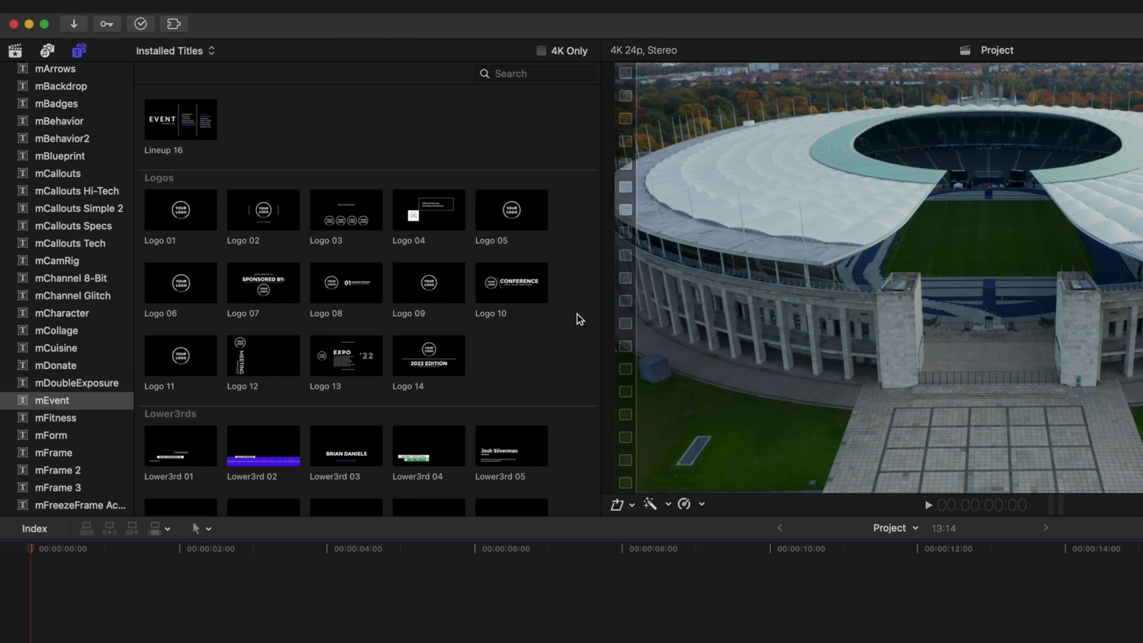
scroll(580, 320, down, 8)
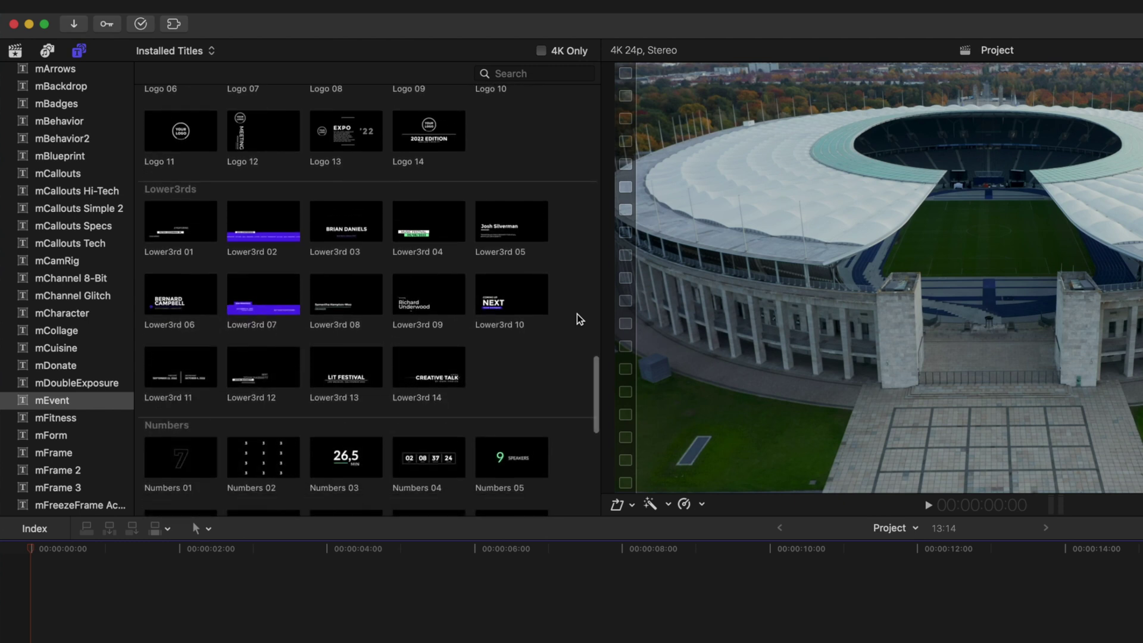
scroll(579, 319, down, 8)
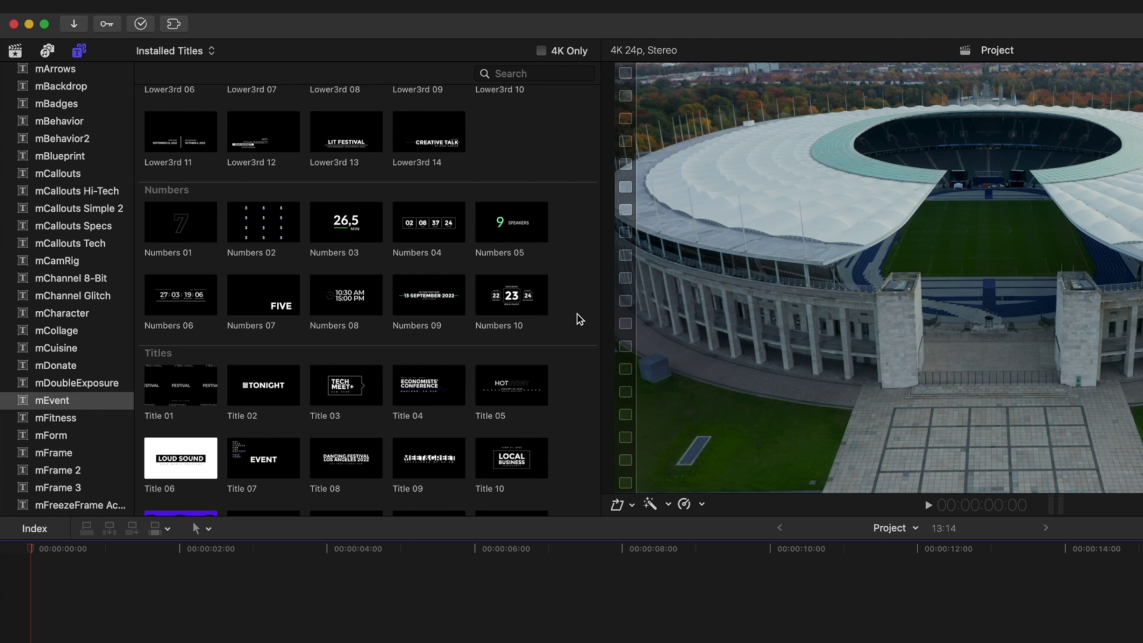
scroll(579, 320, down, 7)
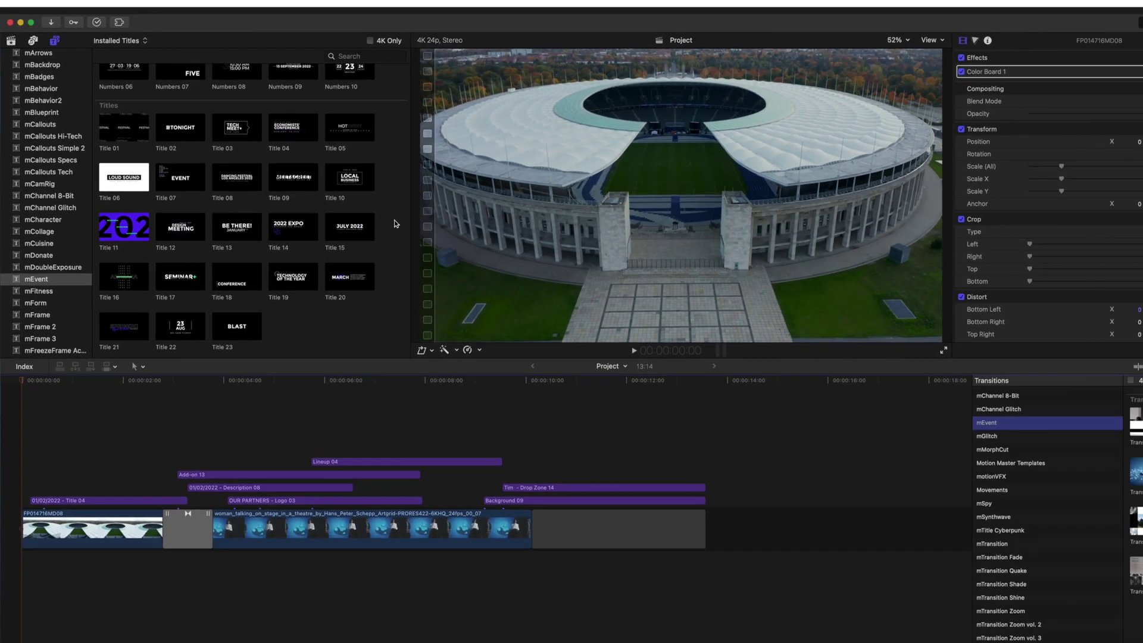
scroll(561, 449, down, 10)
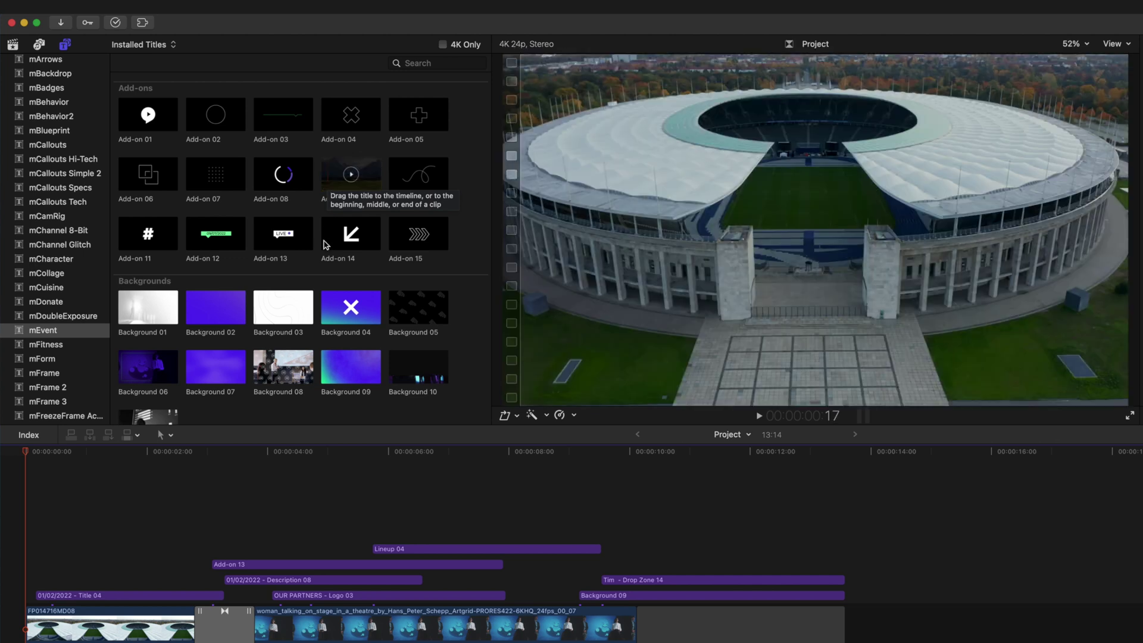
Step: Add mEvent's Title 04 to the timeline above the opening stadium clip and shorten it to about 2:22
scroll(461, 310, down, 15)
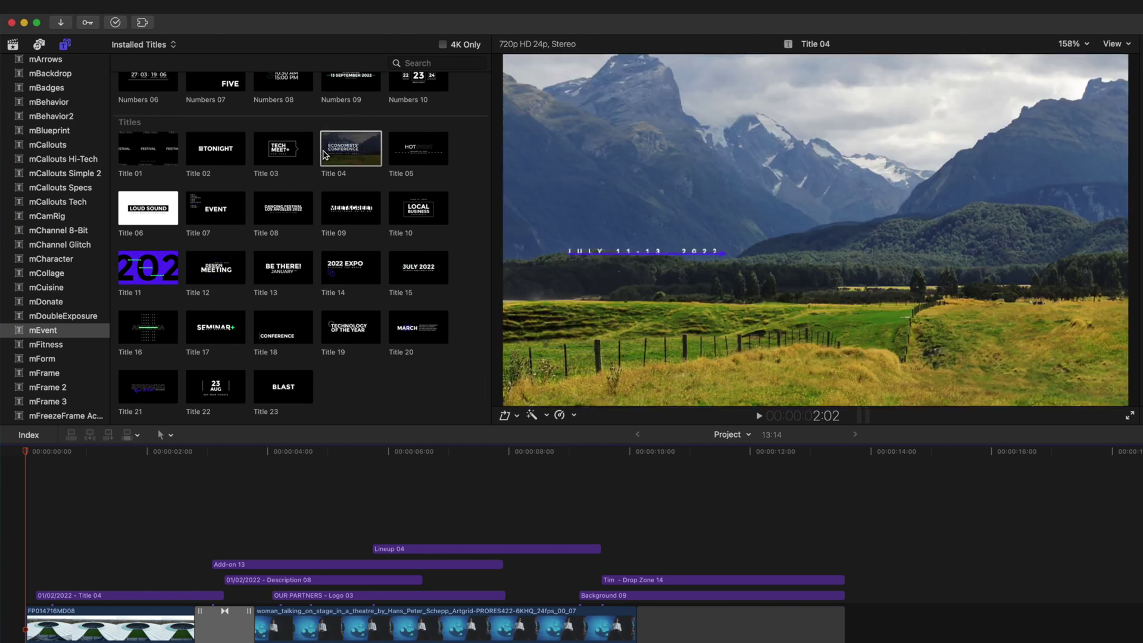
drag(337, 155, 36, 519)
drag(393, 533, 208, 532)
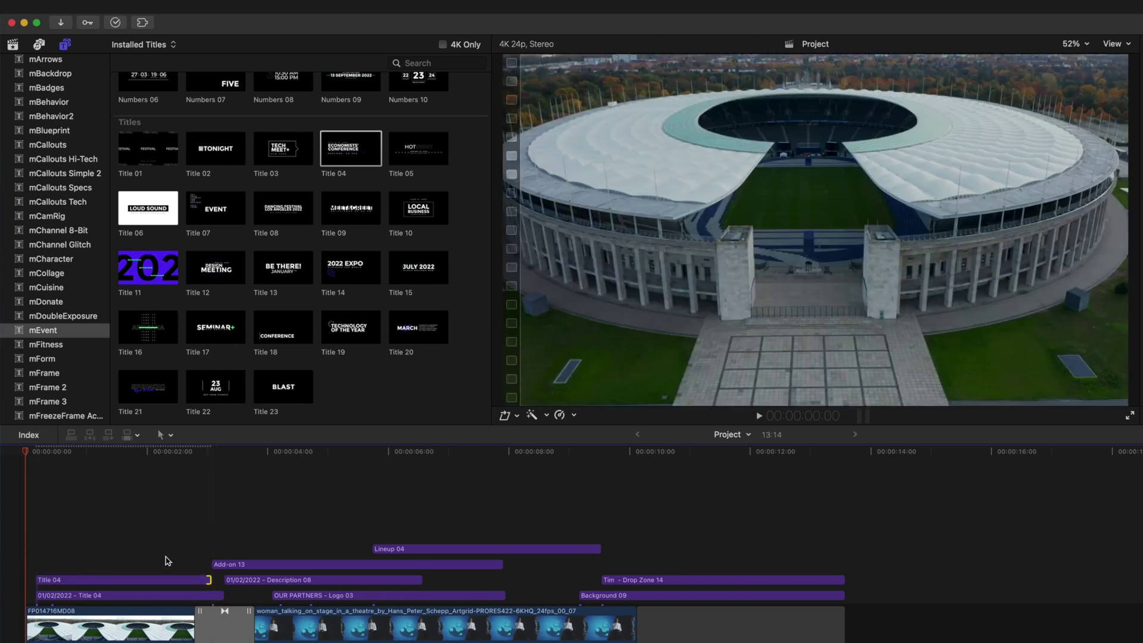
Step: Delete the newly added Title 04 from the timeline
click(142, 582)
scroll(142, 582, right, 2)
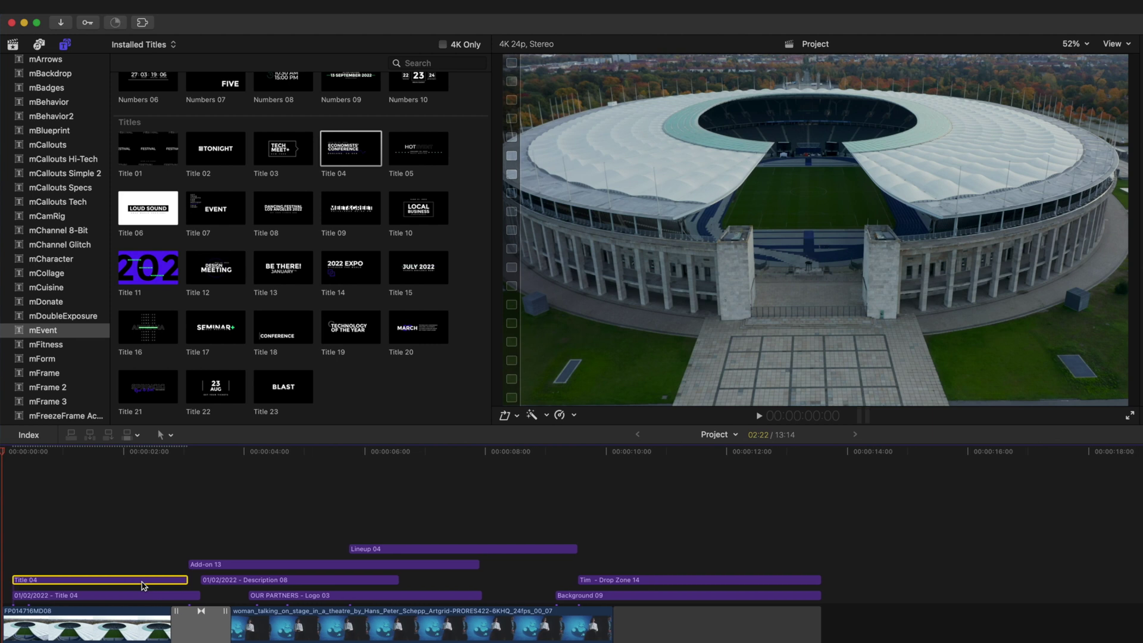
key(Delete)
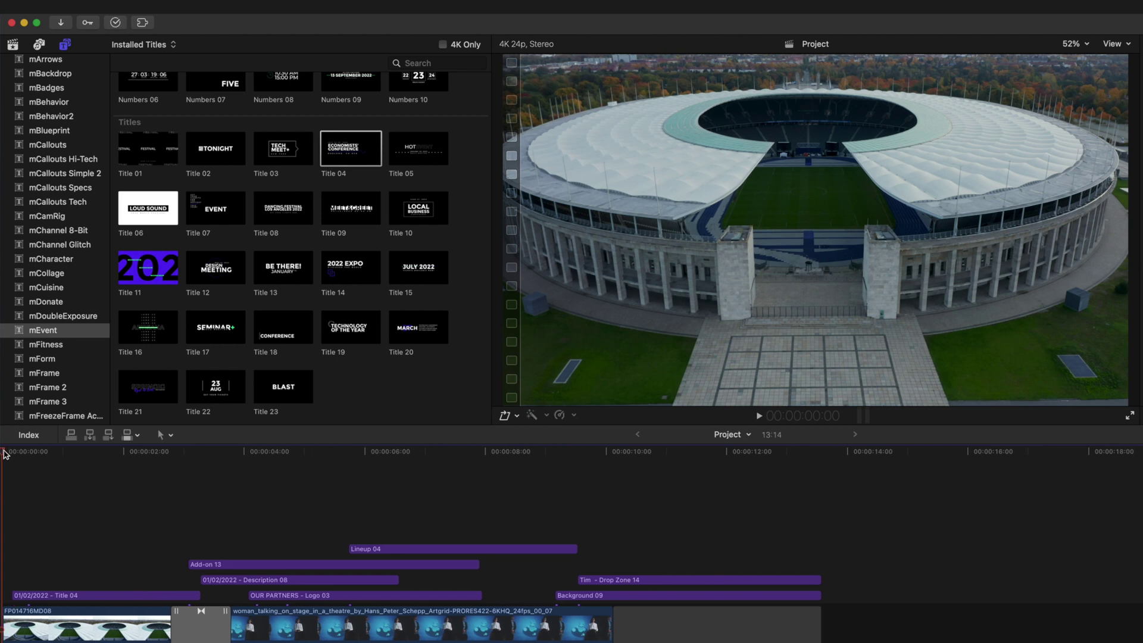
Step: On the existing 01/02/2022 title, try scaling the content to about 203, moving it toward the lower-left and rotating it slightly with the on-screen control
scroll(5, 454, left, 2)
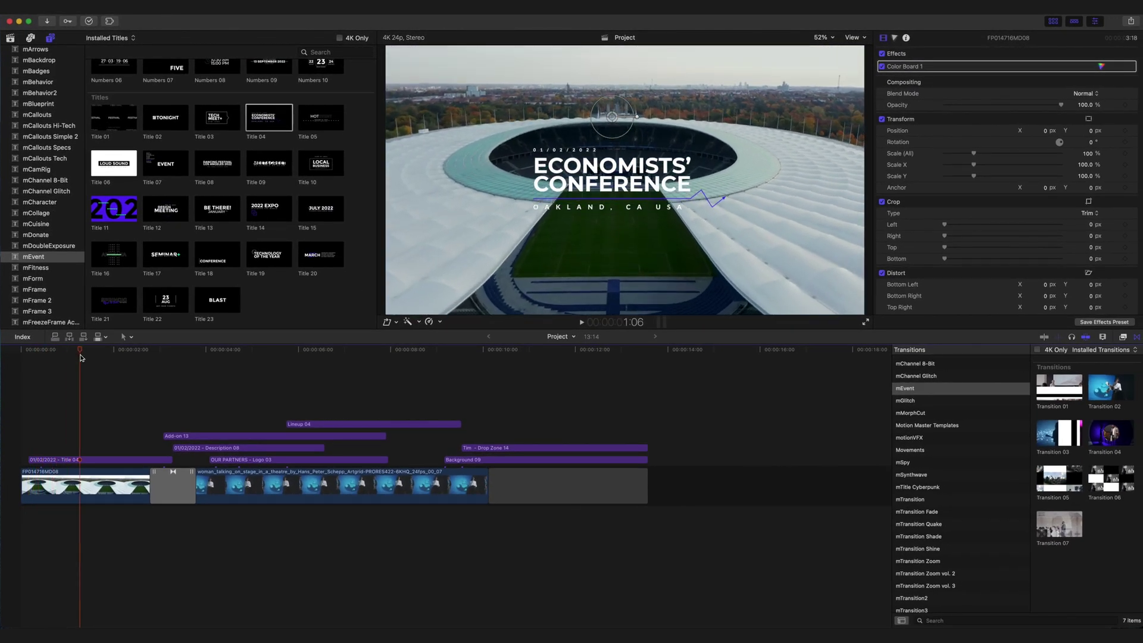
click(84, 460)
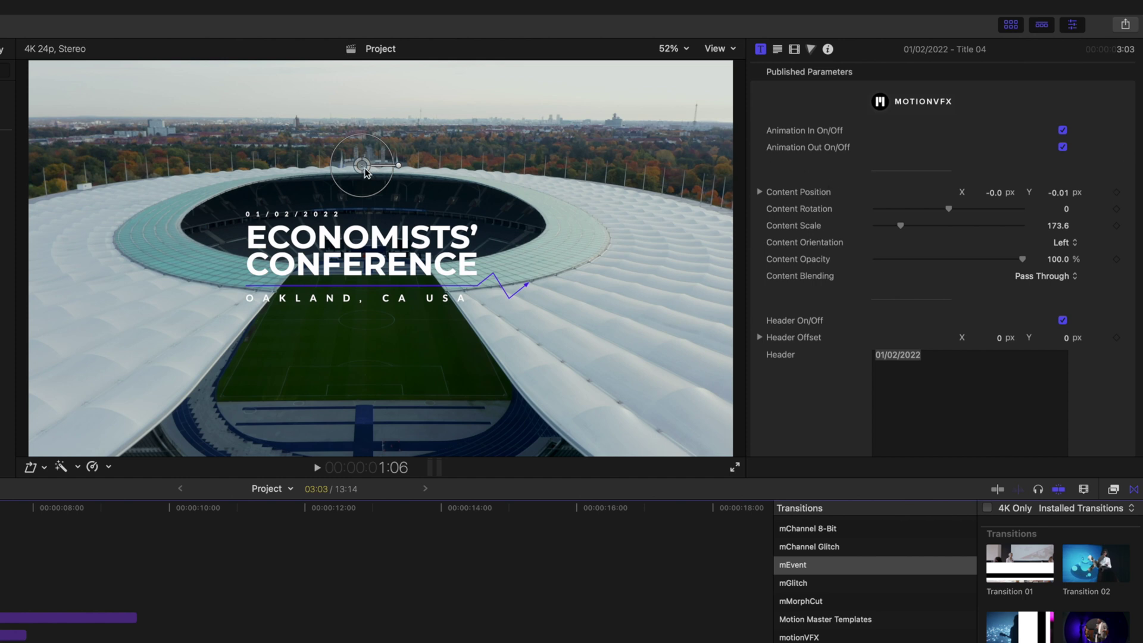
drag(361, 165, 420, 128)
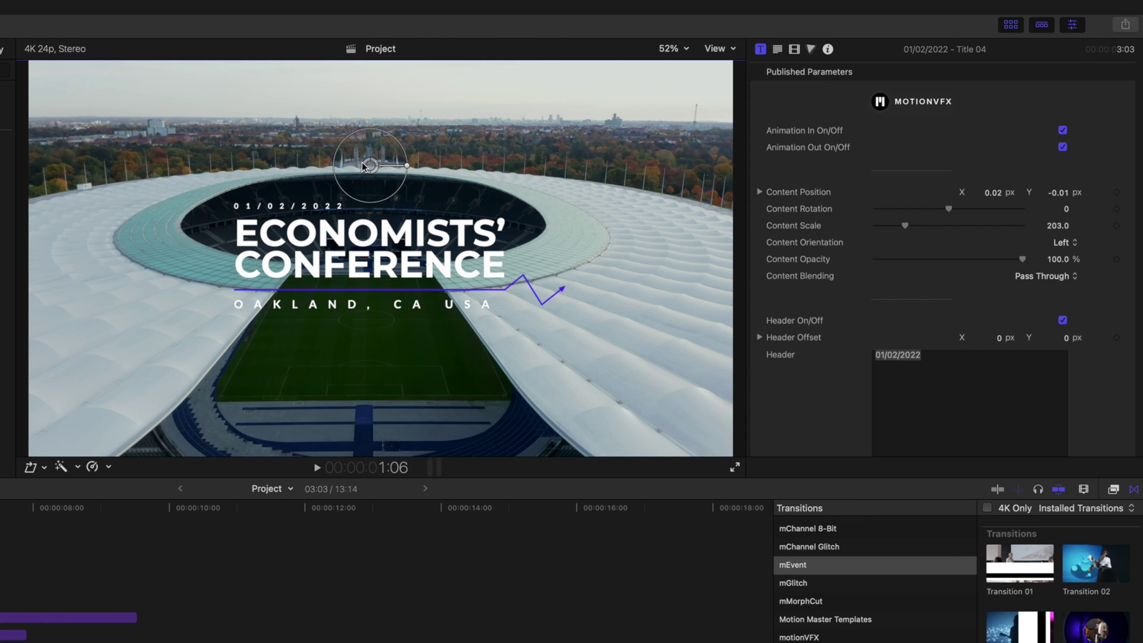
drag(369, 165, 302, 182)
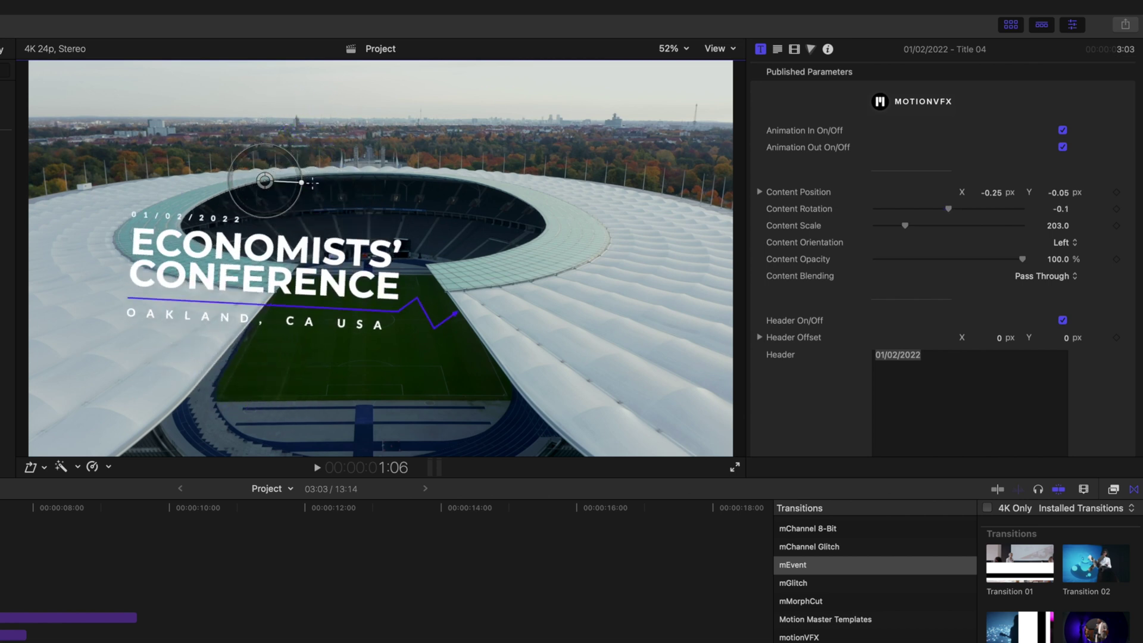
Step: Undo the scale, position and rotation changes made to the opening title
key(super+z)
key(super+z)
key(super+z)
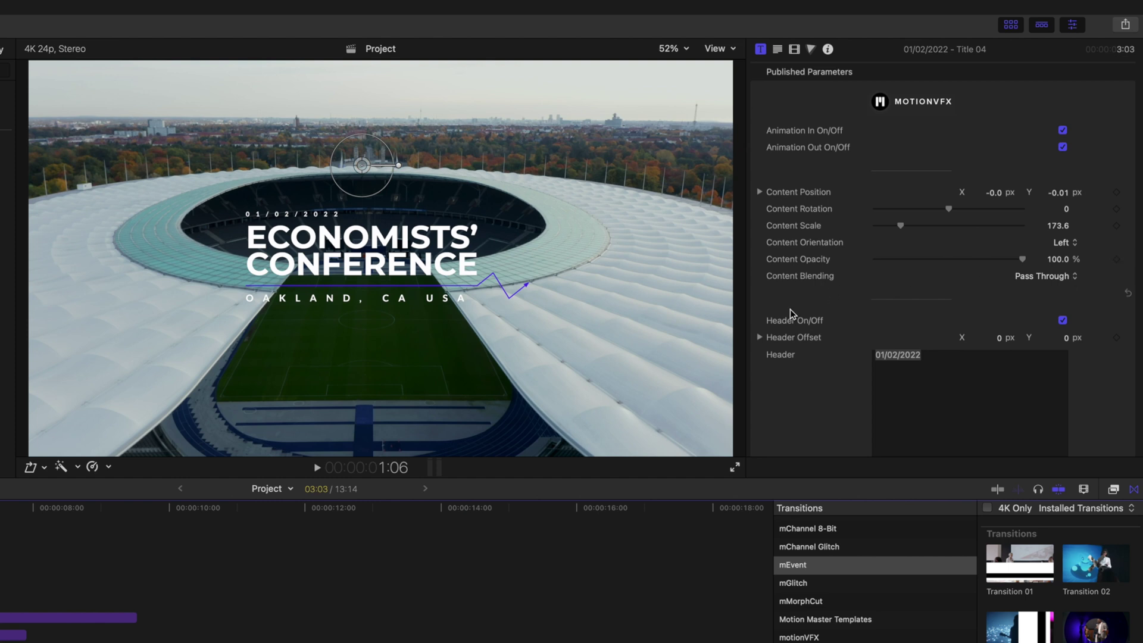
Step: Test the visibility switches of the opening title's Subtitle and Title text by turning each off and back on
scroll(791, 314, down, 5)
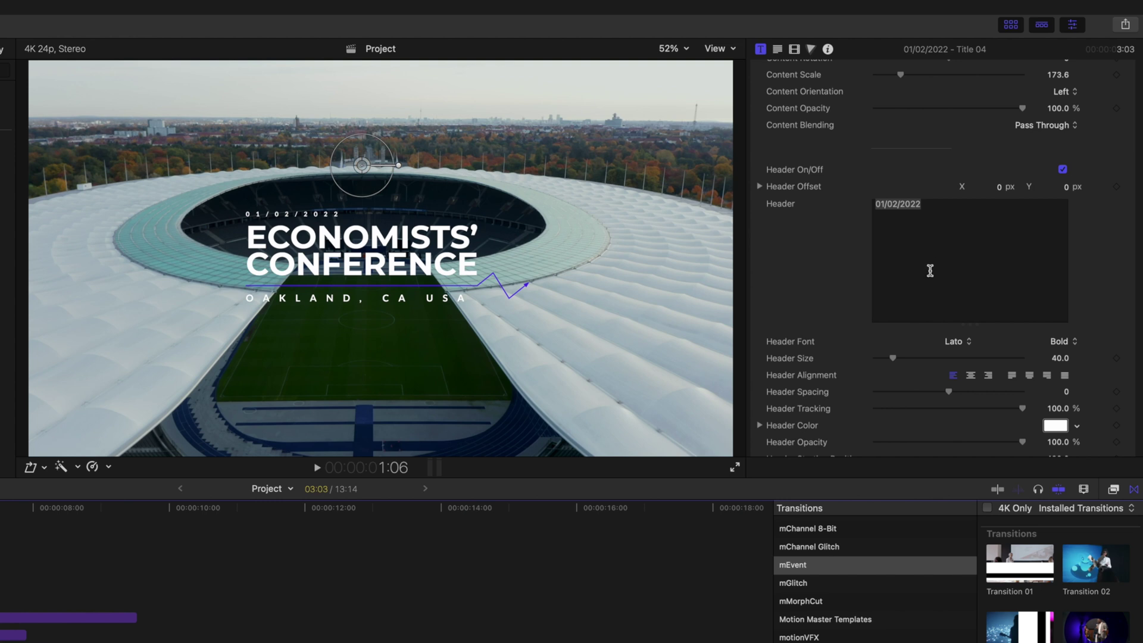
scroll(814, 346, down, 10)
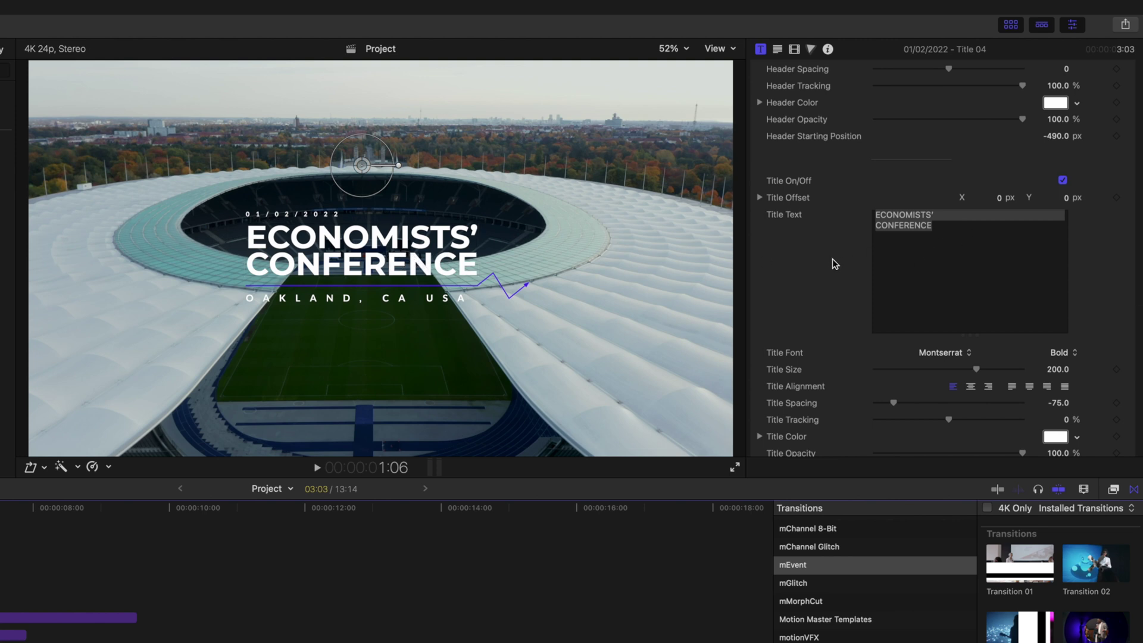
scroll(846, 264, down, 10)
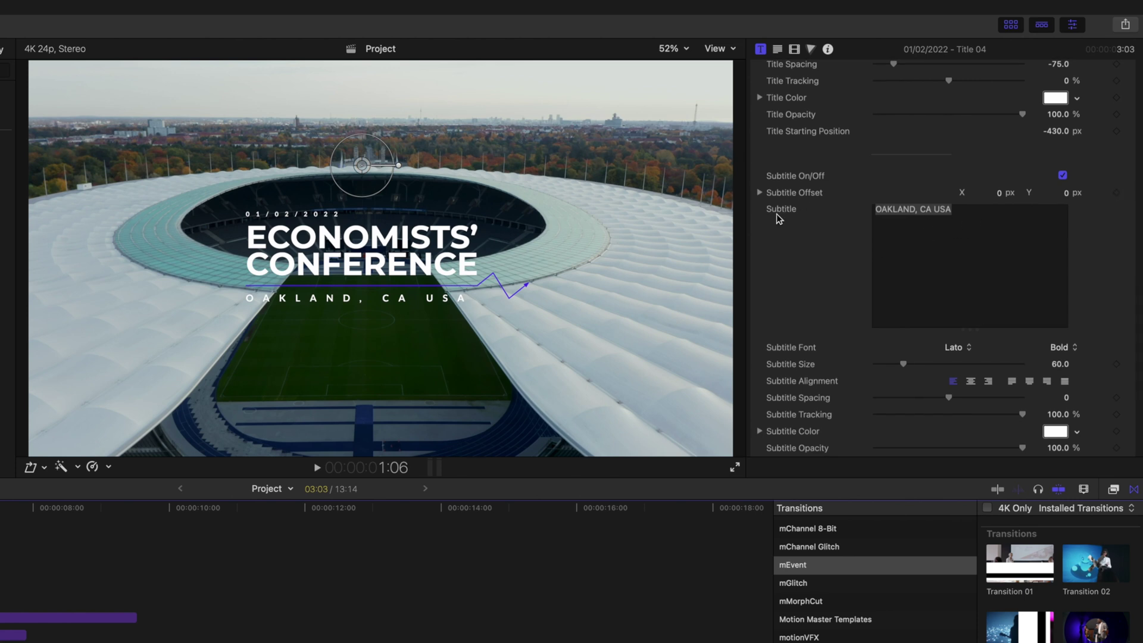
click(1063, 175)
click(1063, 176)
scroll(1065, 176, up, 10)
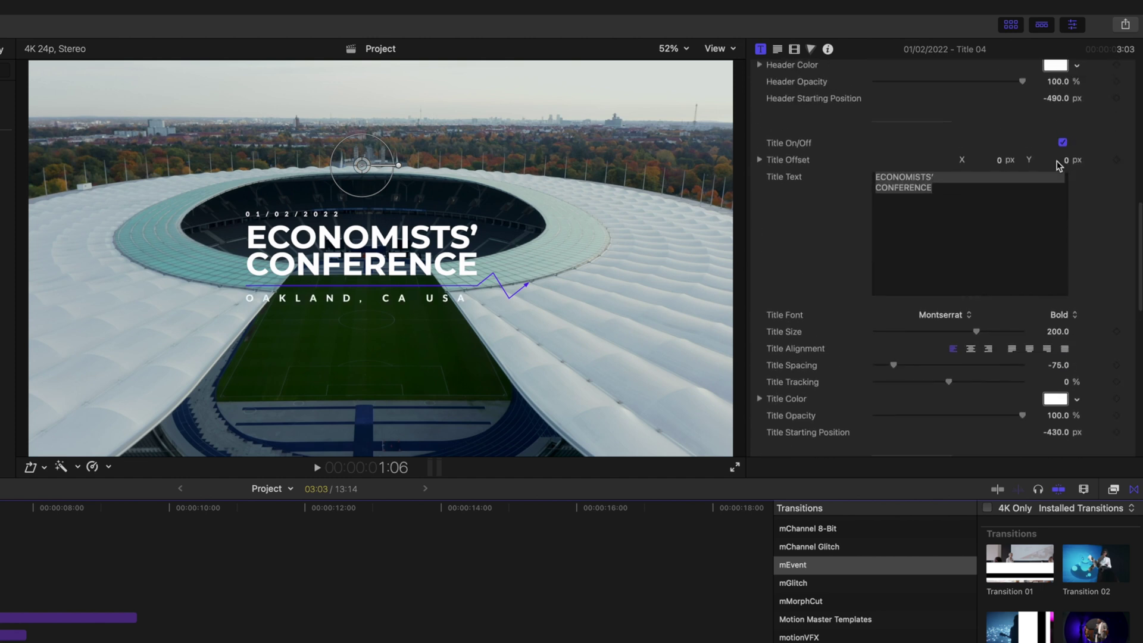
click(1063, 143)
click(1063, 143)
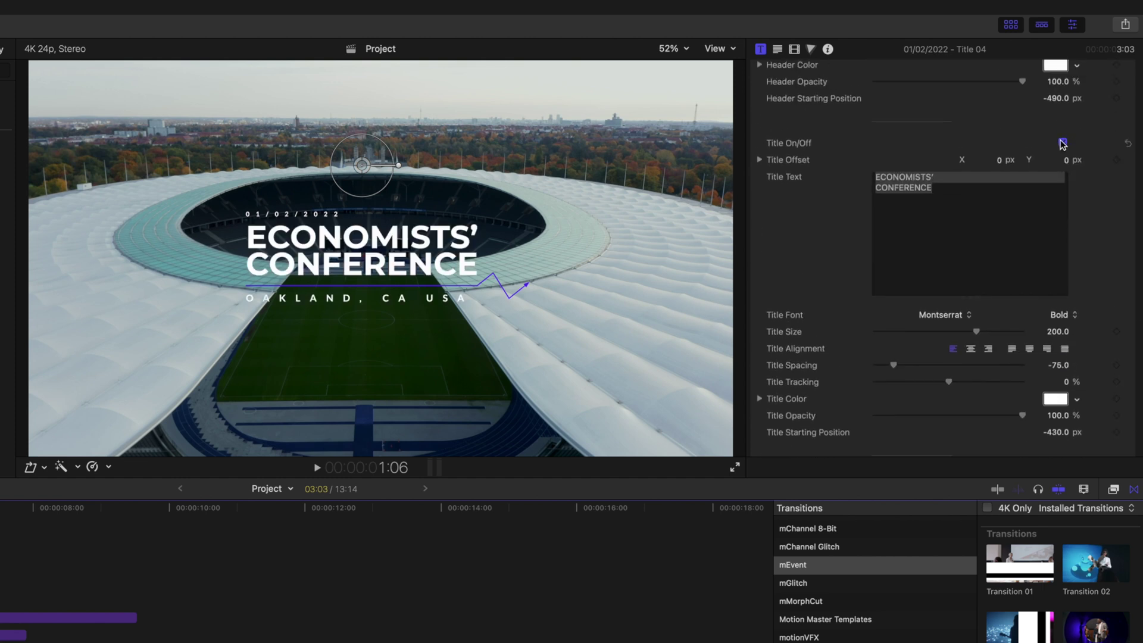
Step: Try the Bevel line end on the opening title's decorative line
scroll(826, 241, down, 5)
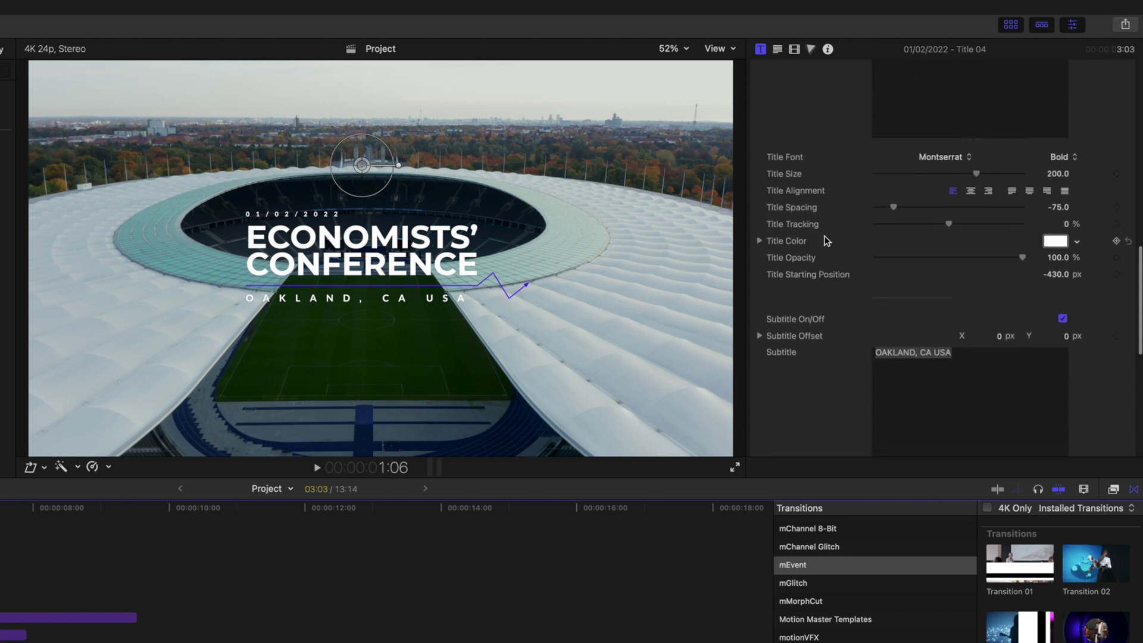
scroll(827, 241, down, 7)
scroll(825, 244, down, 5)
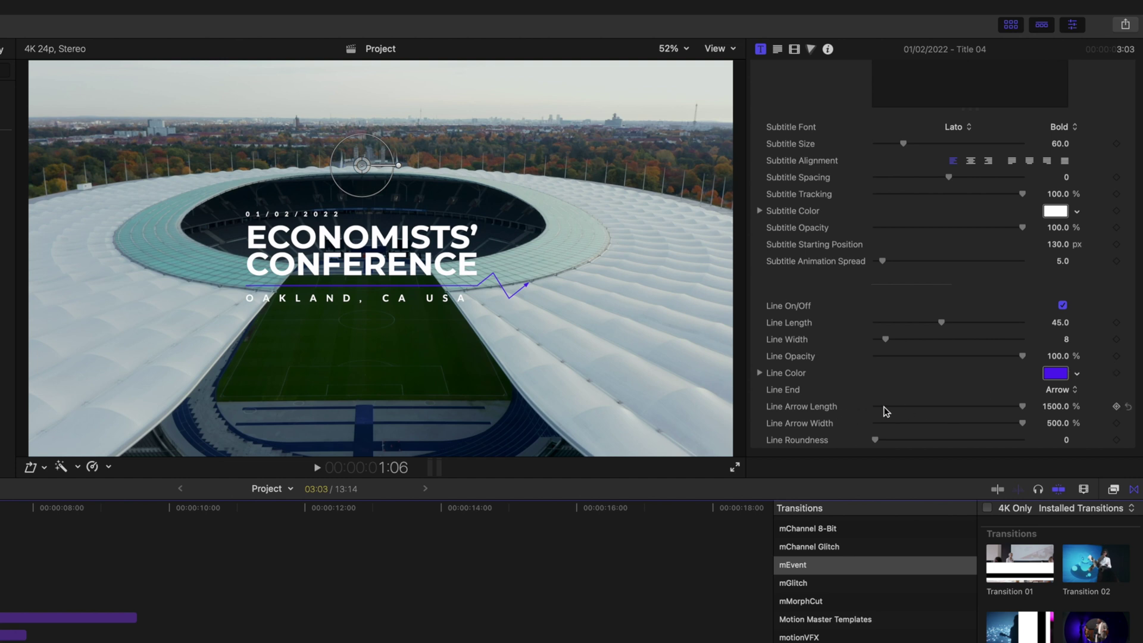
click(1061, 390)
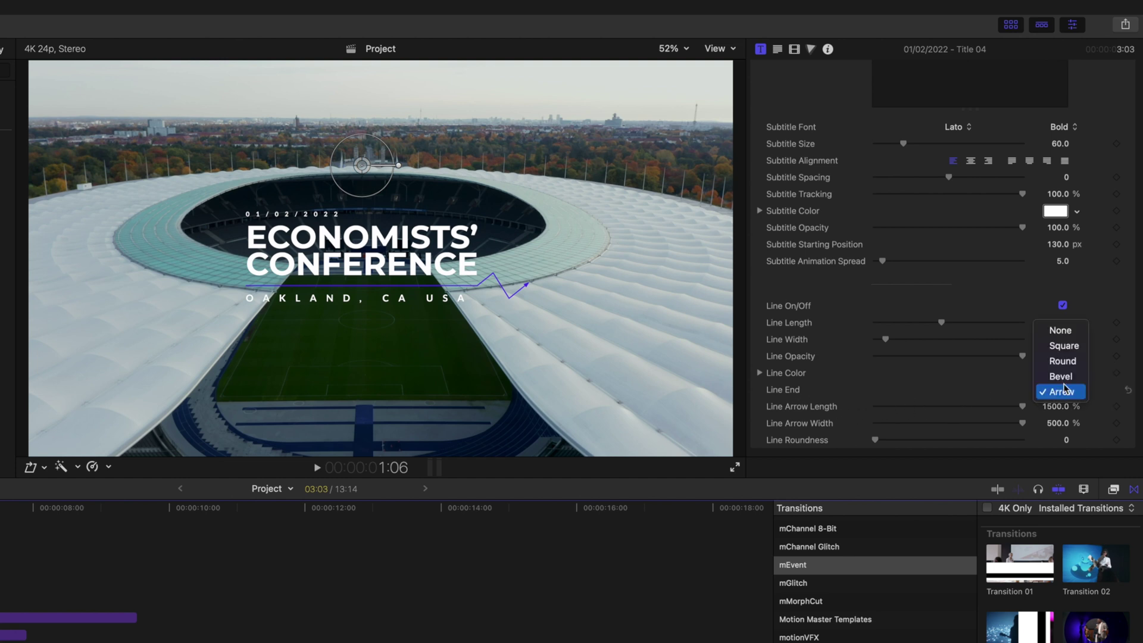
click(1061, 376)
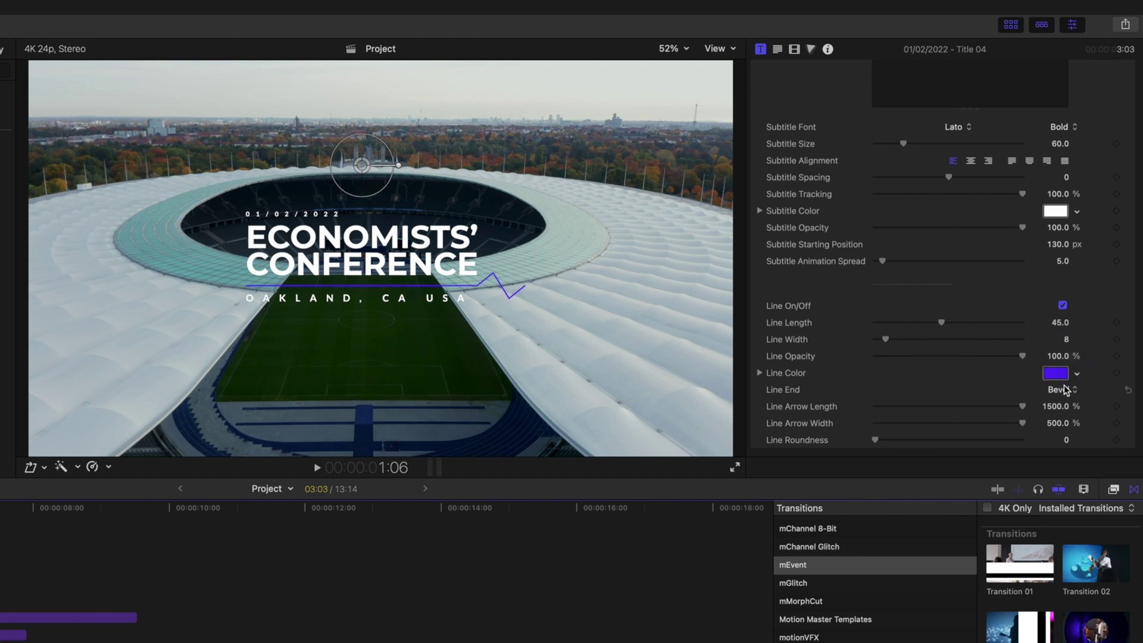
Step: Try the Round, Square and None line ends on the title's line, and set Line End back to Arrow
click(1065, 390)
click(1063, 373)
click(1062, 390)
click(1062, 376)
click(1061, 391)
click(1061, 376)
click(1061, 389)
click(1058, 452)
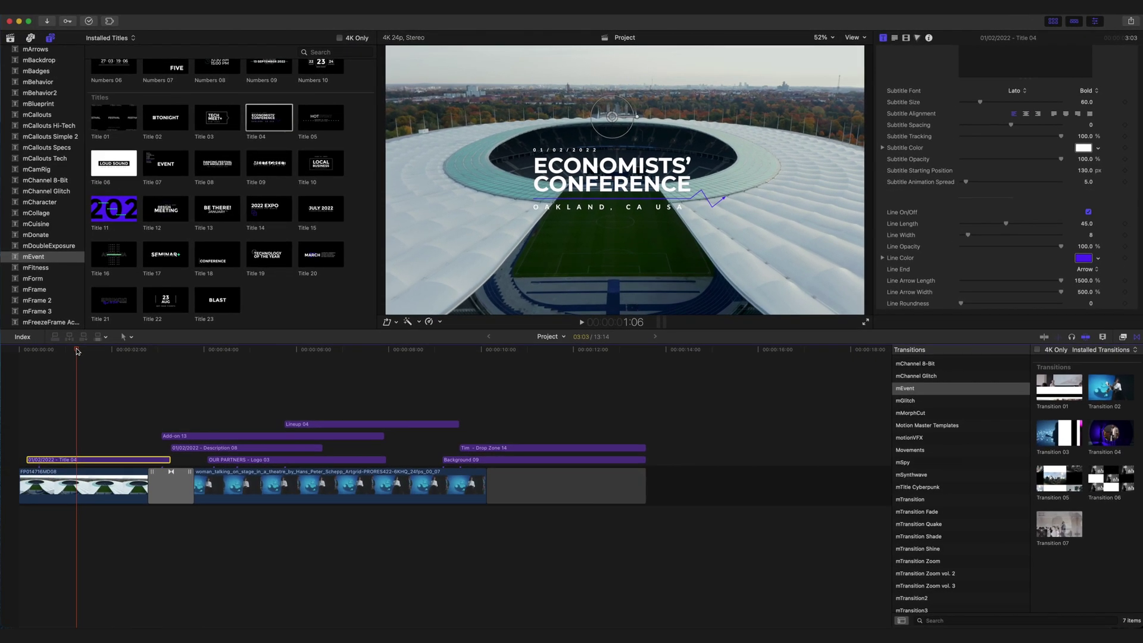
Step: Preview the transition between the stadium and speaker clips at about 3:02 and examine its Animation Mode options
drag(76, 352, 164, 357)
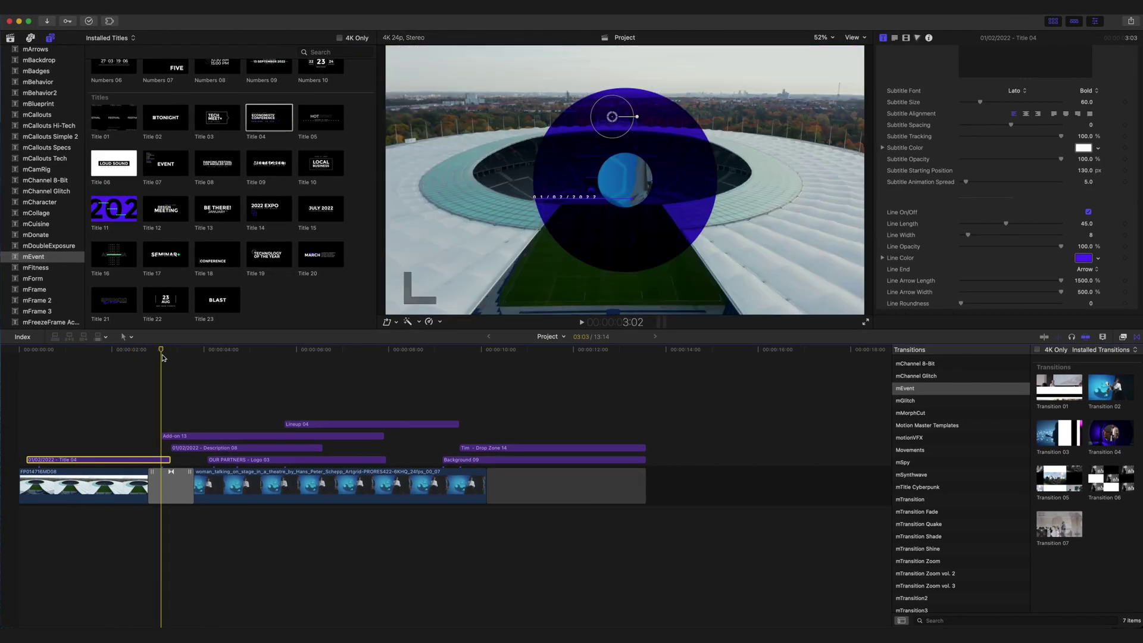
click(159, 496)
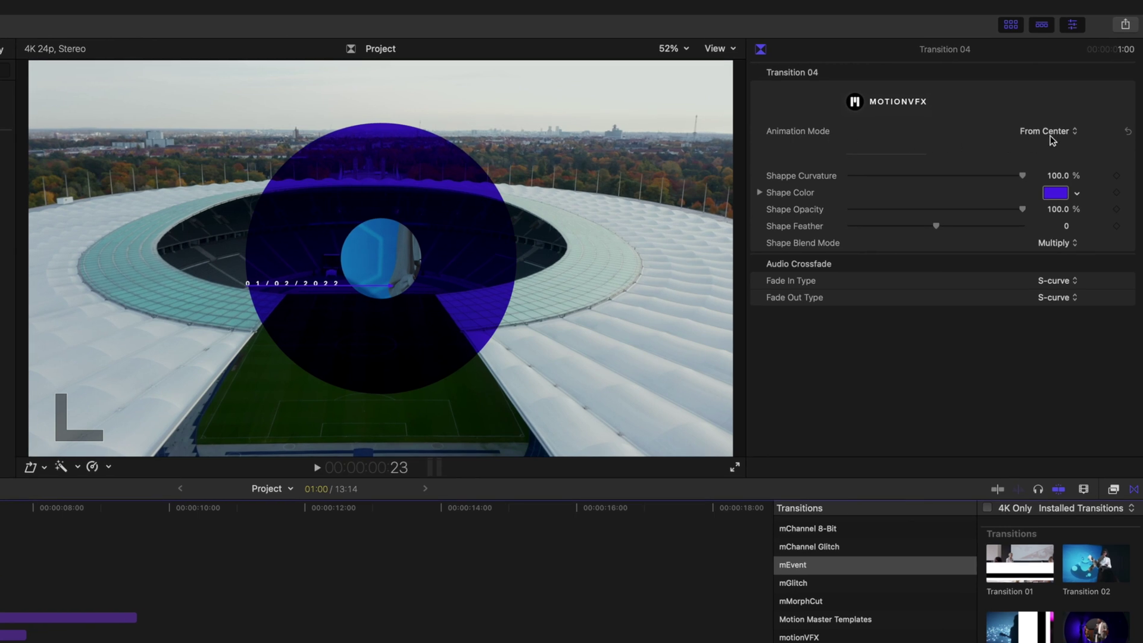
click(1073, 134)
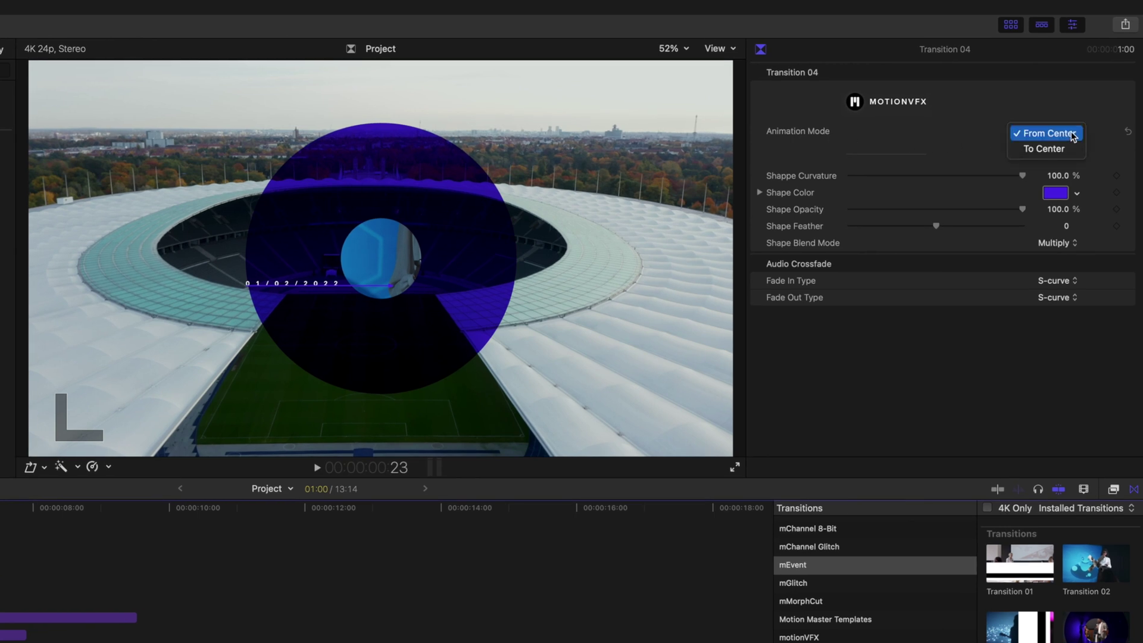
click(981, 131)
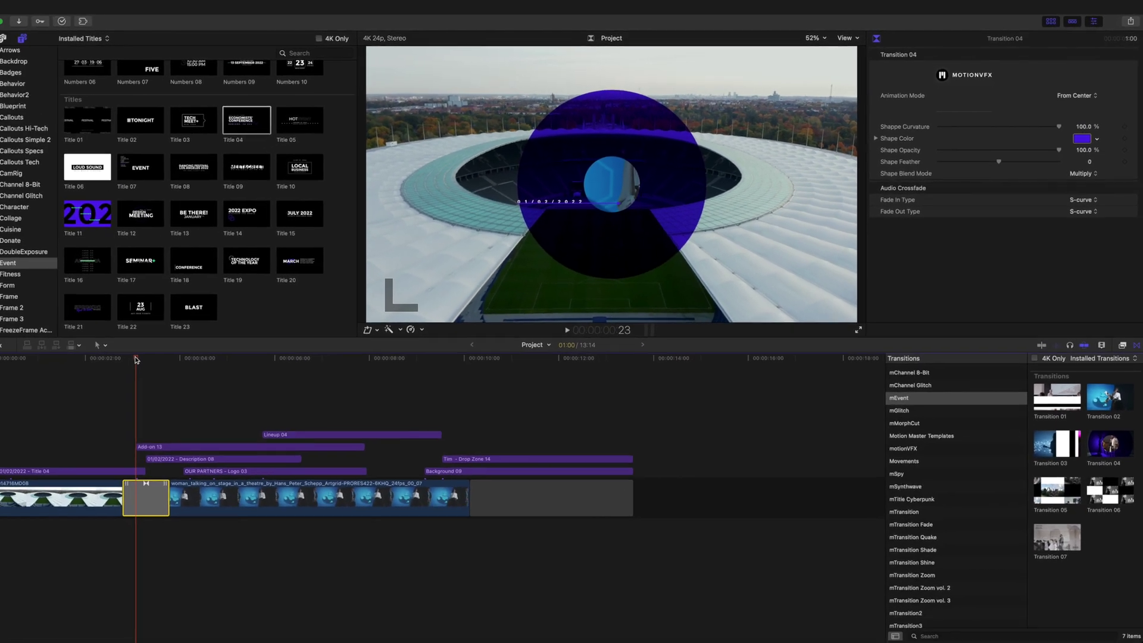
Step: Preview the speaker clip's description, LIVE badge and partner logo titles up to about 5:09
drag(136, 360, 234, 353)
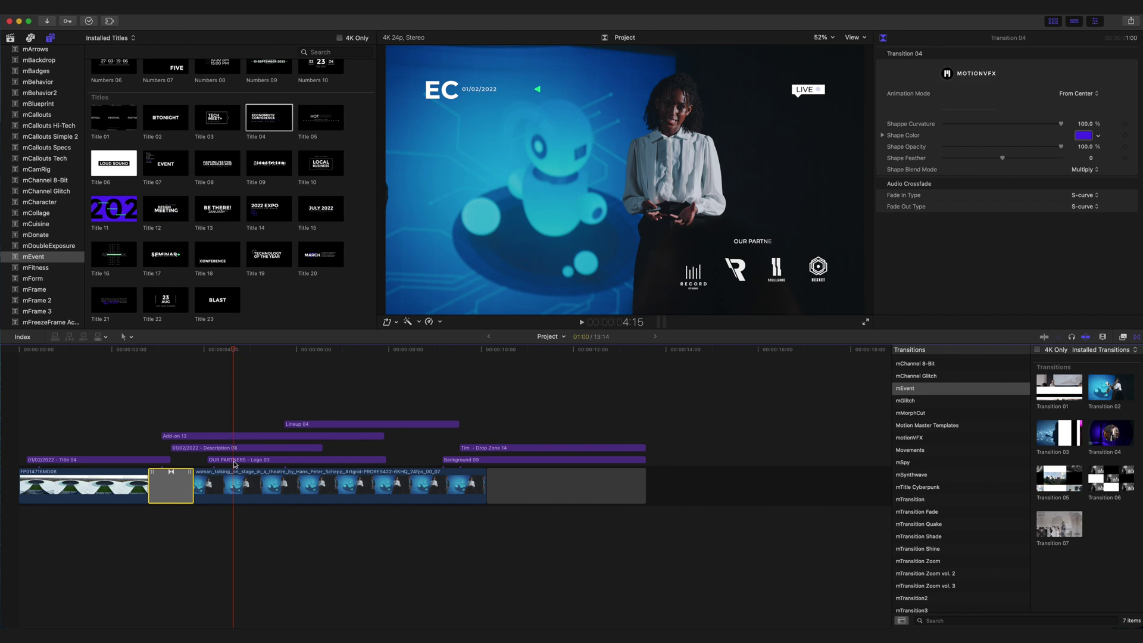
drag(232, 352, 268, 354)
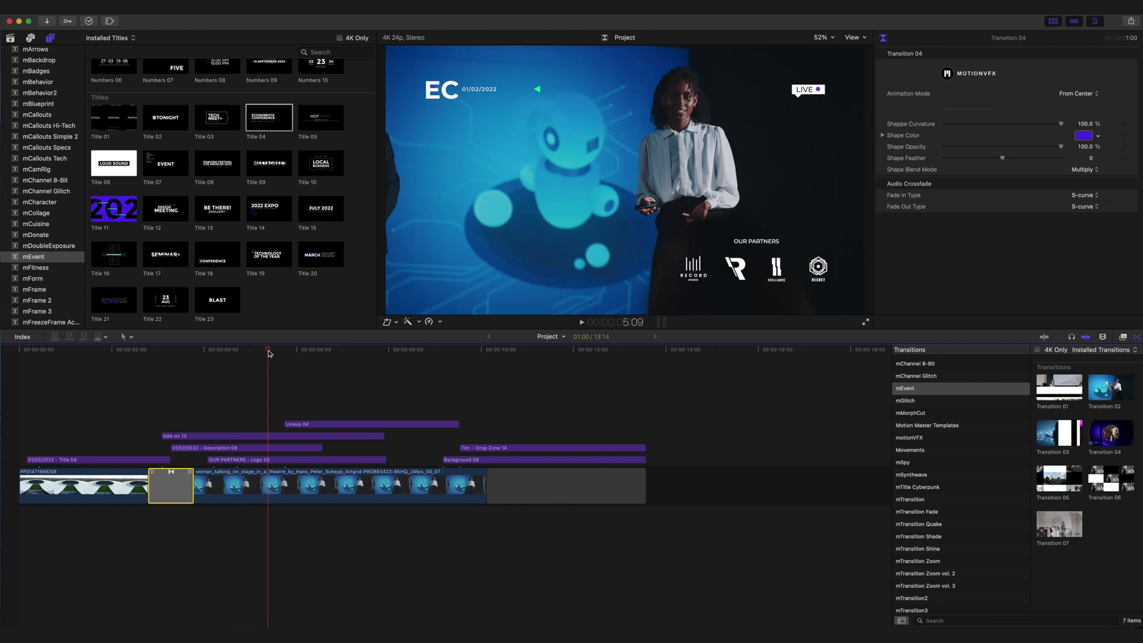
Step: Try repositioning the LIVE badge title and examine its text, badge fill, gradient and pointer parameters
click(268, 437)
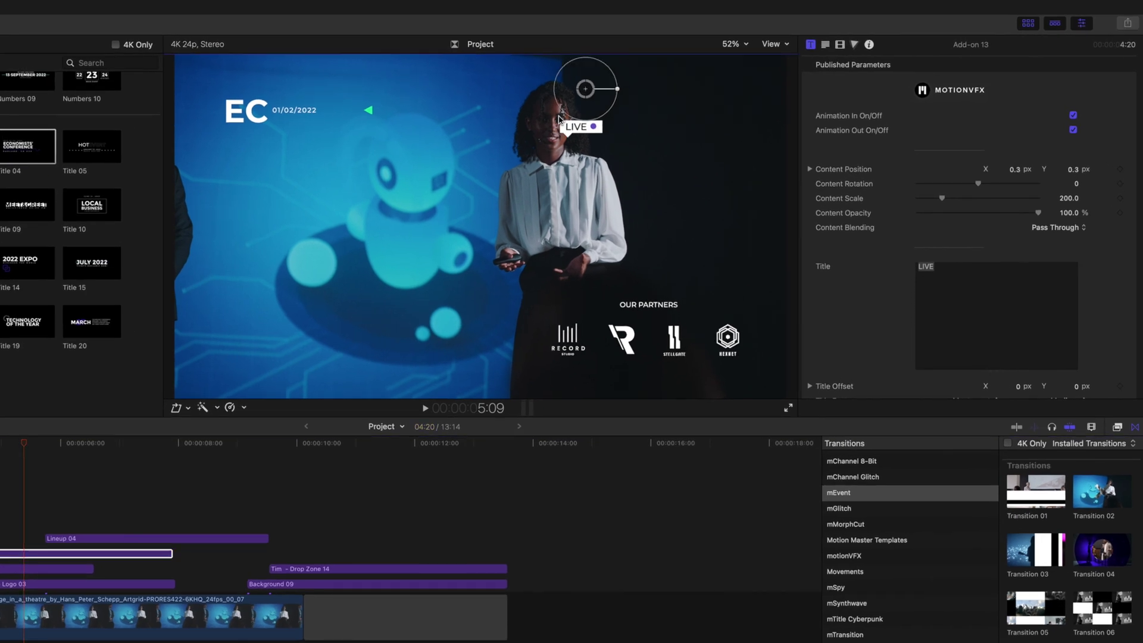
mouse_move(591, 93)
mouse_down()
mouse_move(684, 146)
mouse_move(597, 101)
mouse_move(604, 109)
mouse_up()
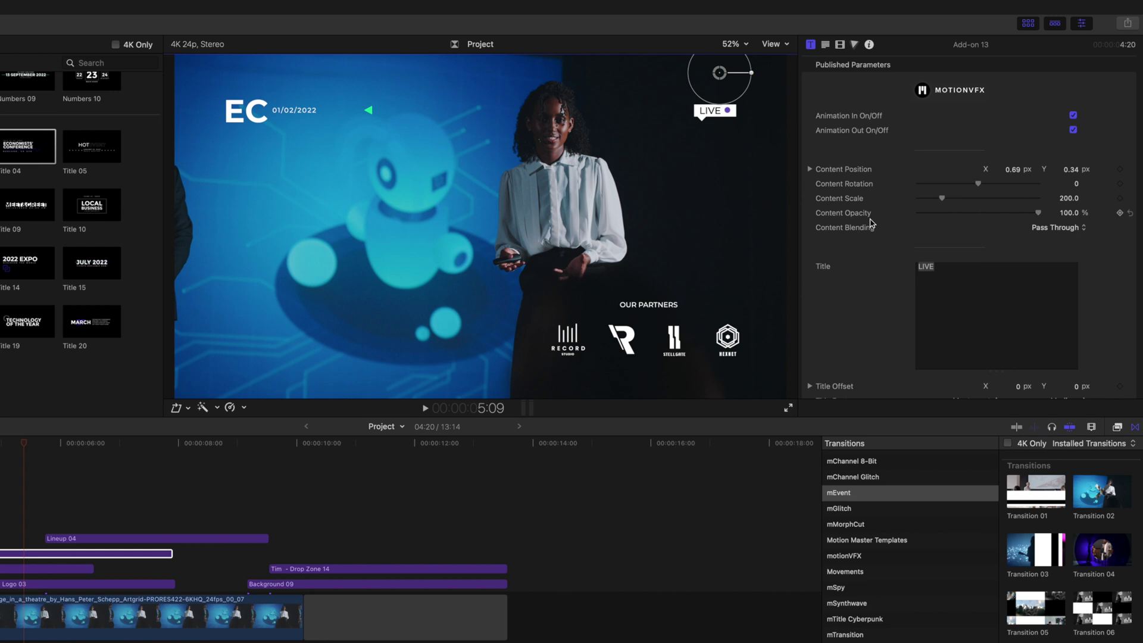
scroll(869, 220, down, 5)
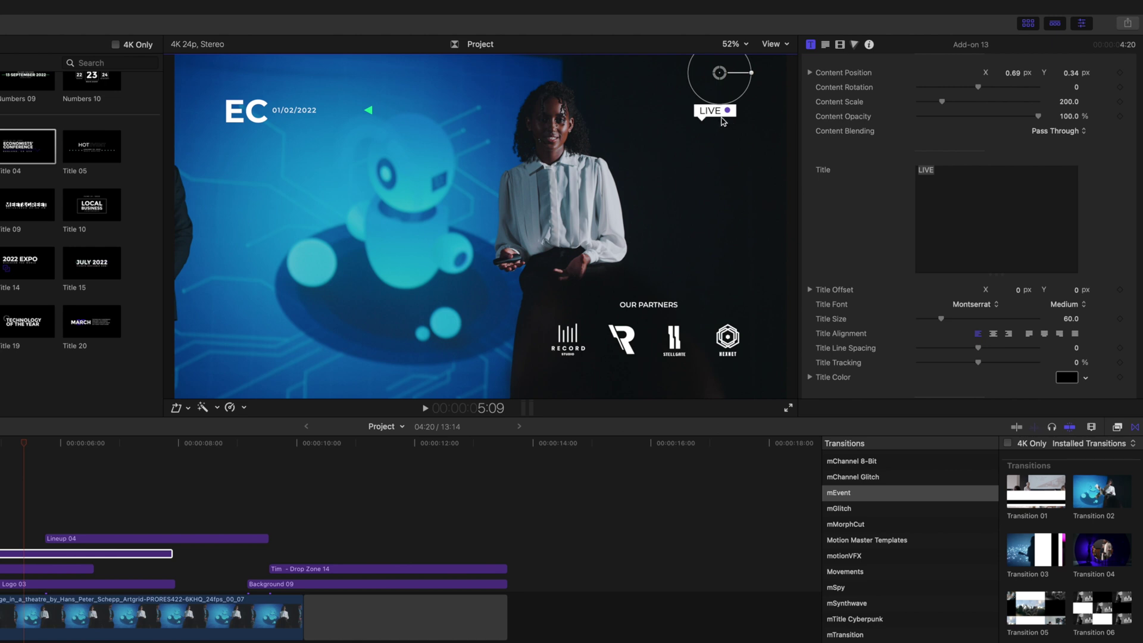
scroll(866, 255, down, 4)
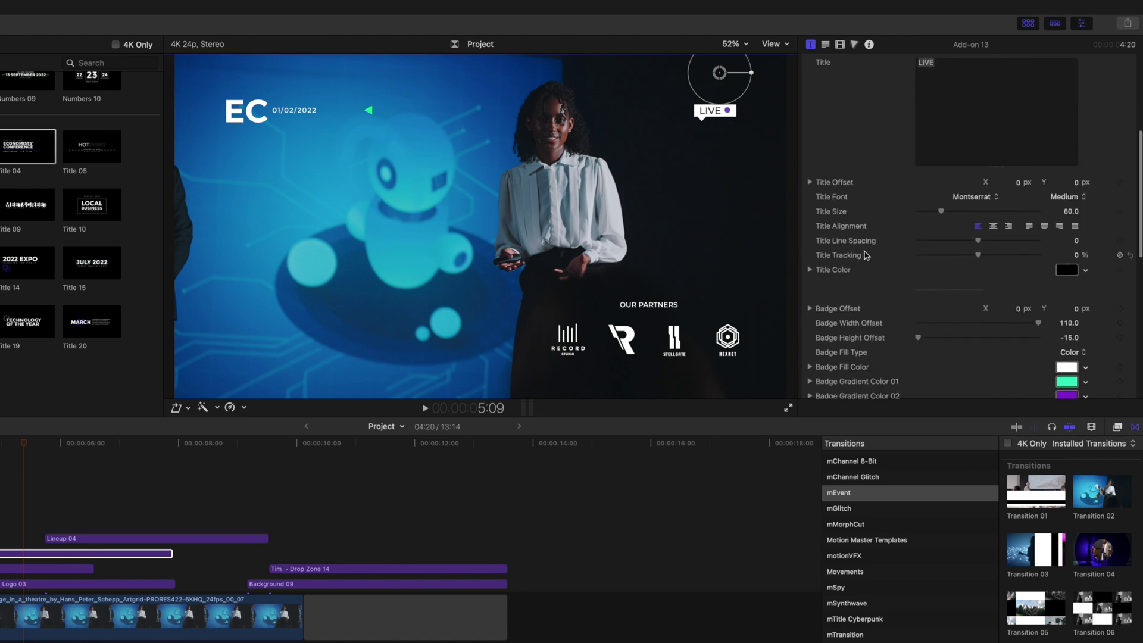
scroll(866, 255, down, 2)
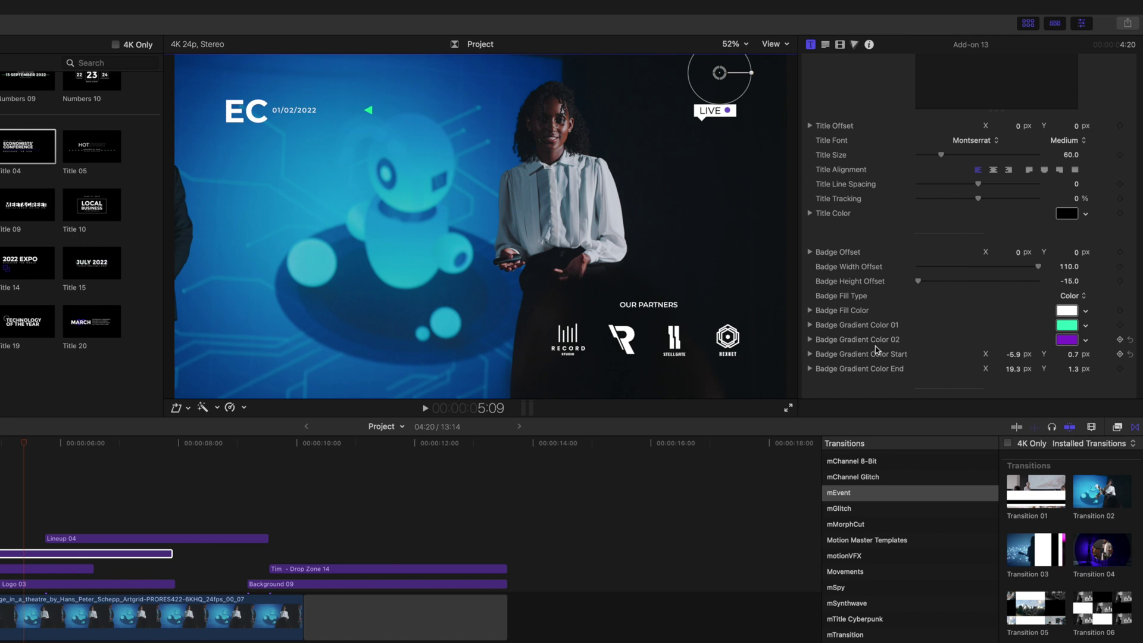
scroll(859, 322, down, 2)
scroll(858, 322, down, 6)
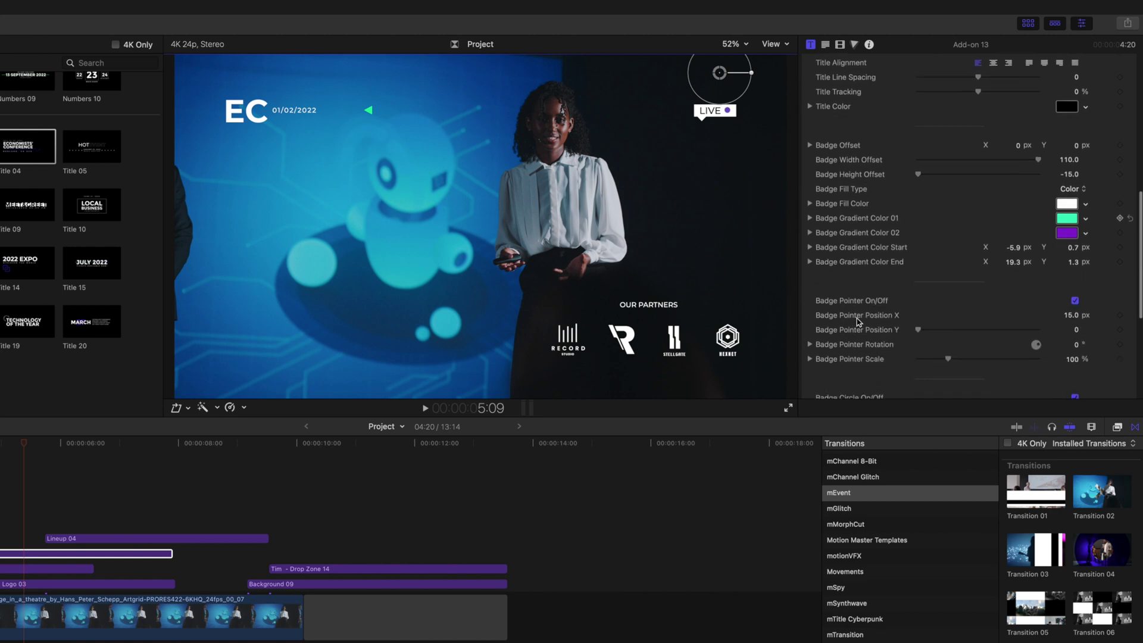
scroll(859, 322, up, 2)
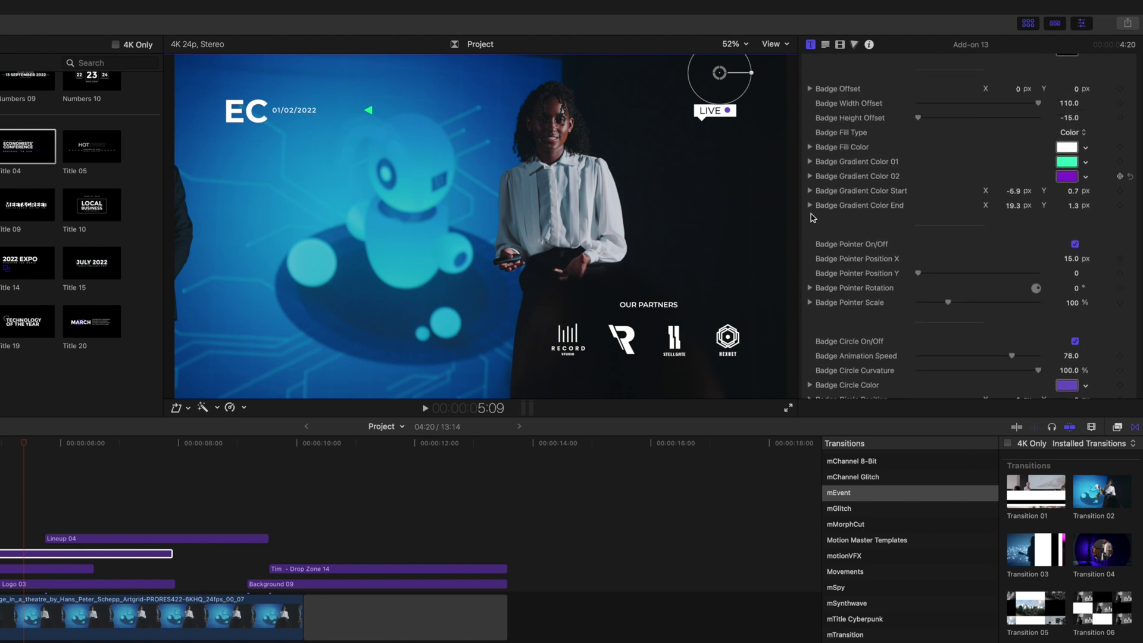
scroll(832, 240, down, 1)
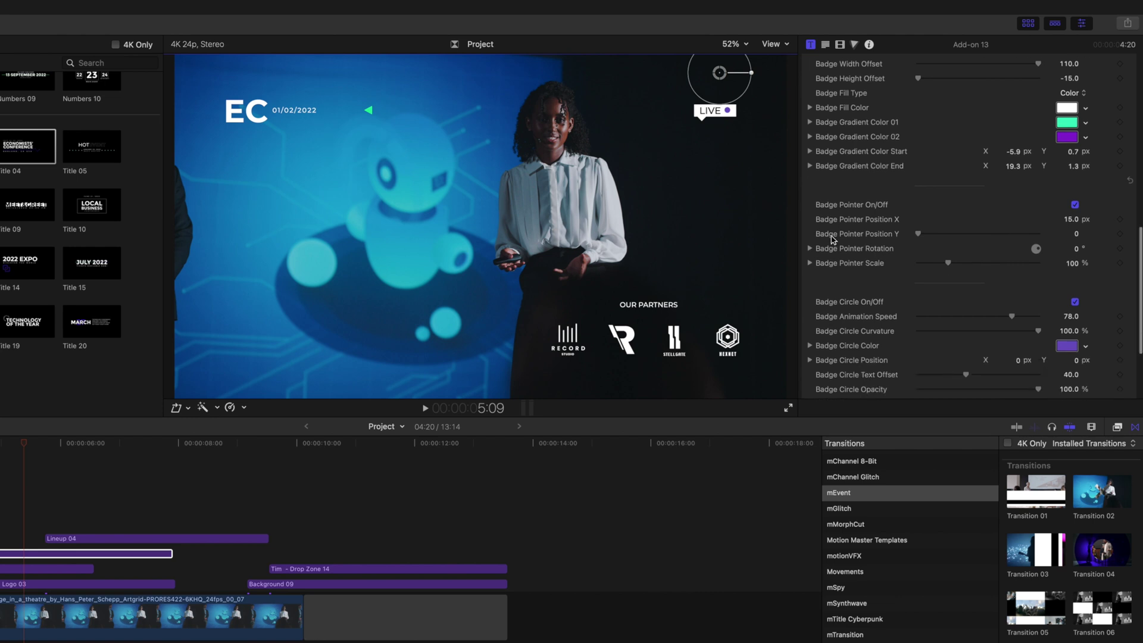
Step: Try switching the LIVE badge's pointer off and on and setting its Y position to 10, and undo the position change
click(1075, 209)
click(1075, 209)
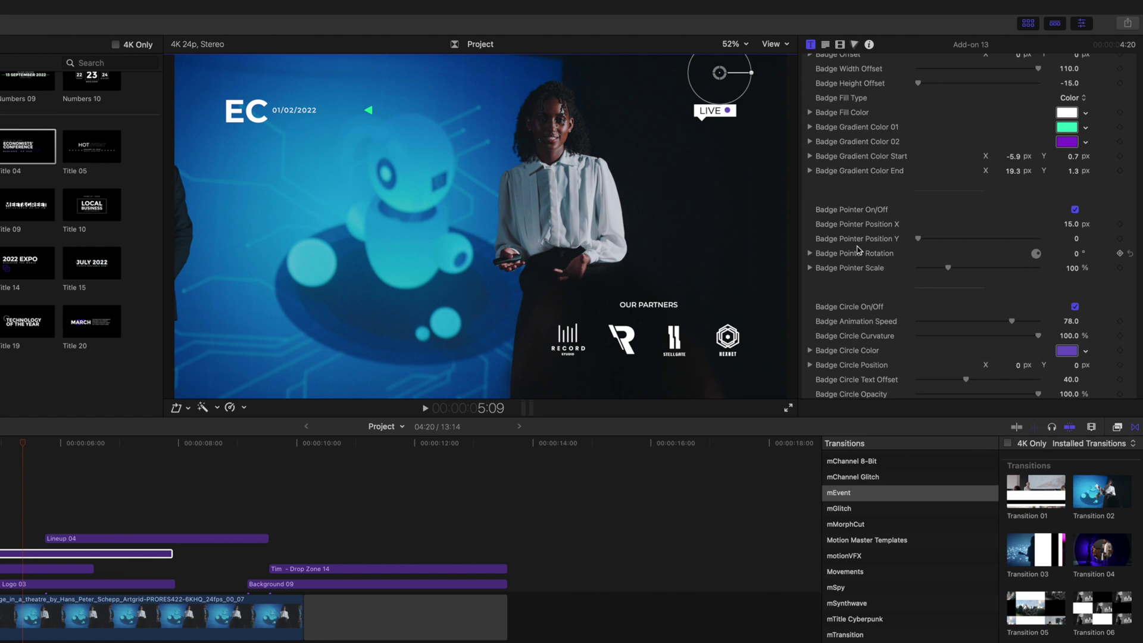
mouse_move(920, 240)
mouse_down()
mouse_move(964, 239)
mouse_move(931, 240)
mouse_up()
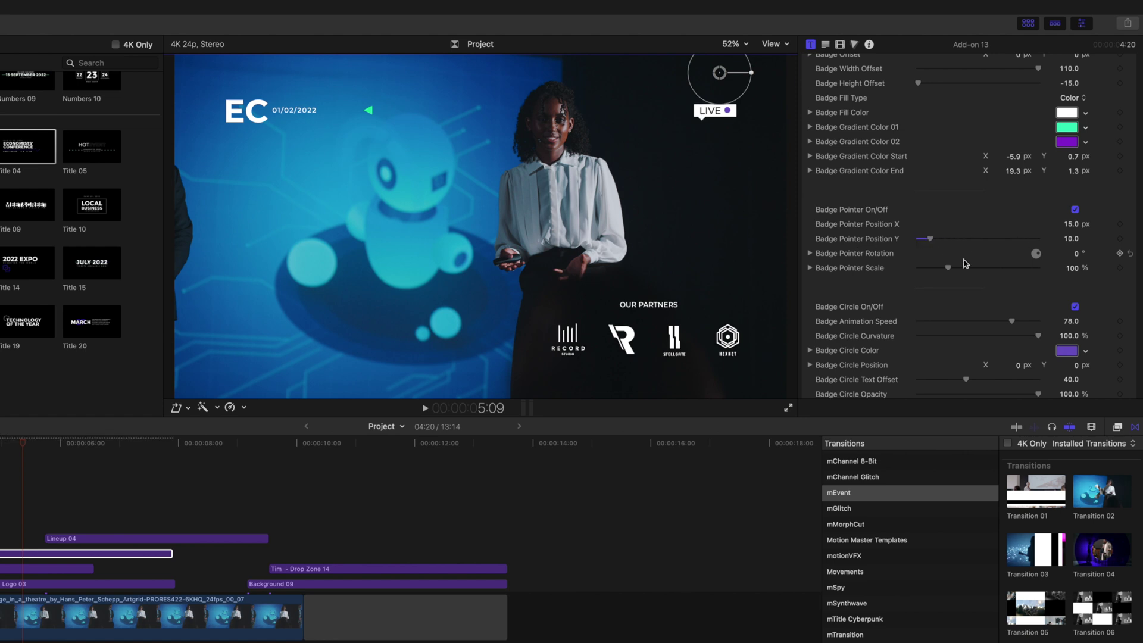
key(super+z)
Step: Try switching the LIVE badge's circle off and on and colouring it red, and set its colour back to purple
scroll(869, 262, down, 3)
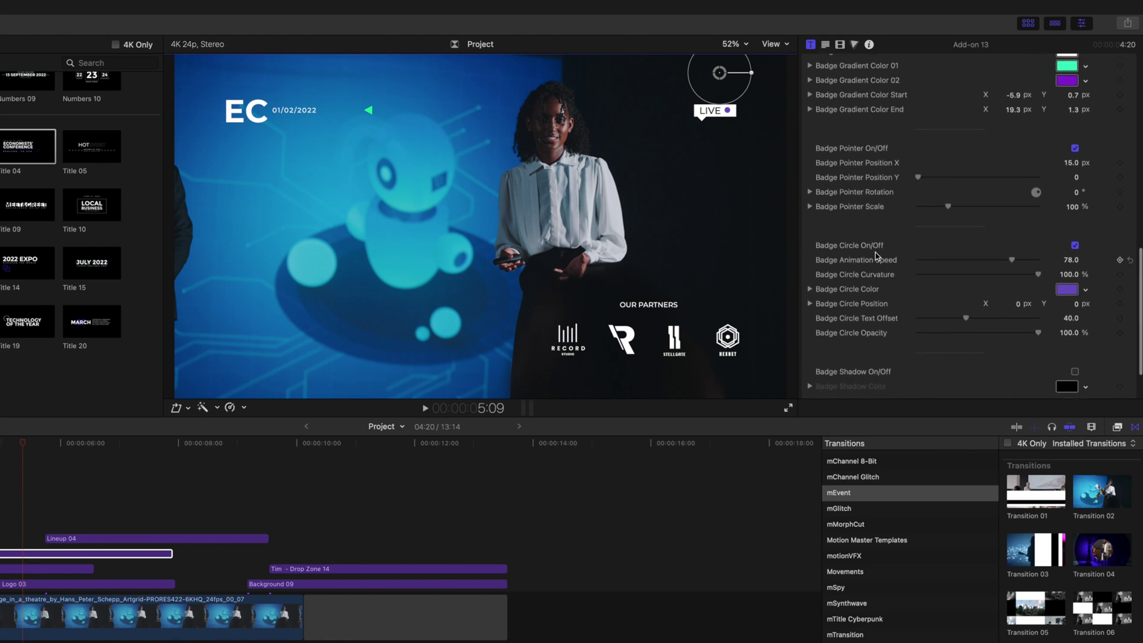
click(1076, 245)
click(1075, 245)
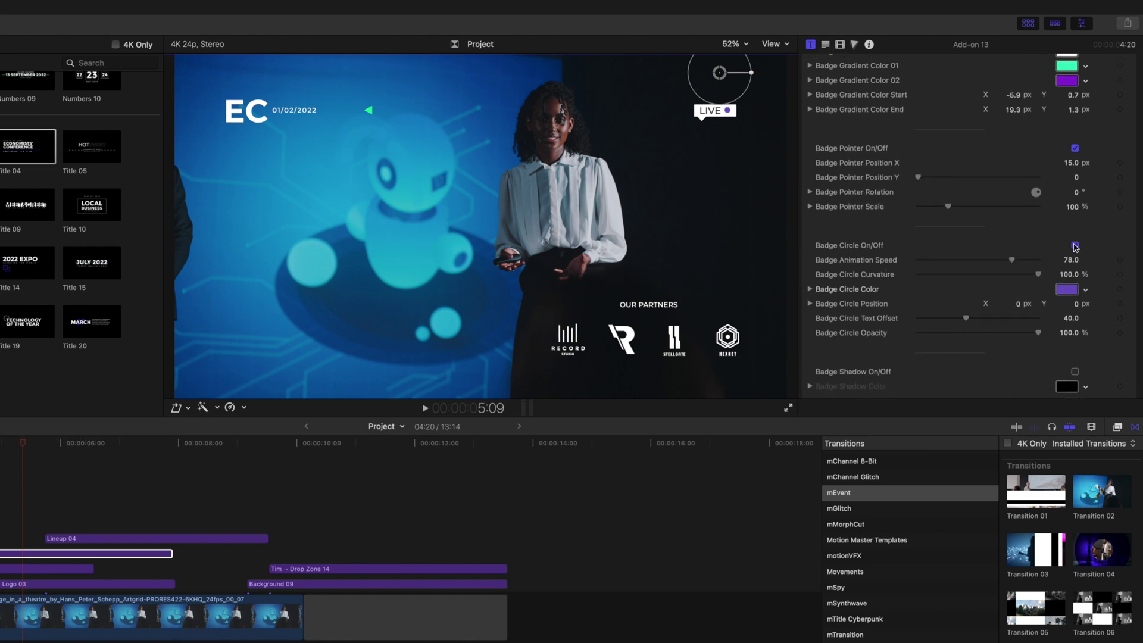
click(1065, 289)
drag(754, 564, 811, 535)
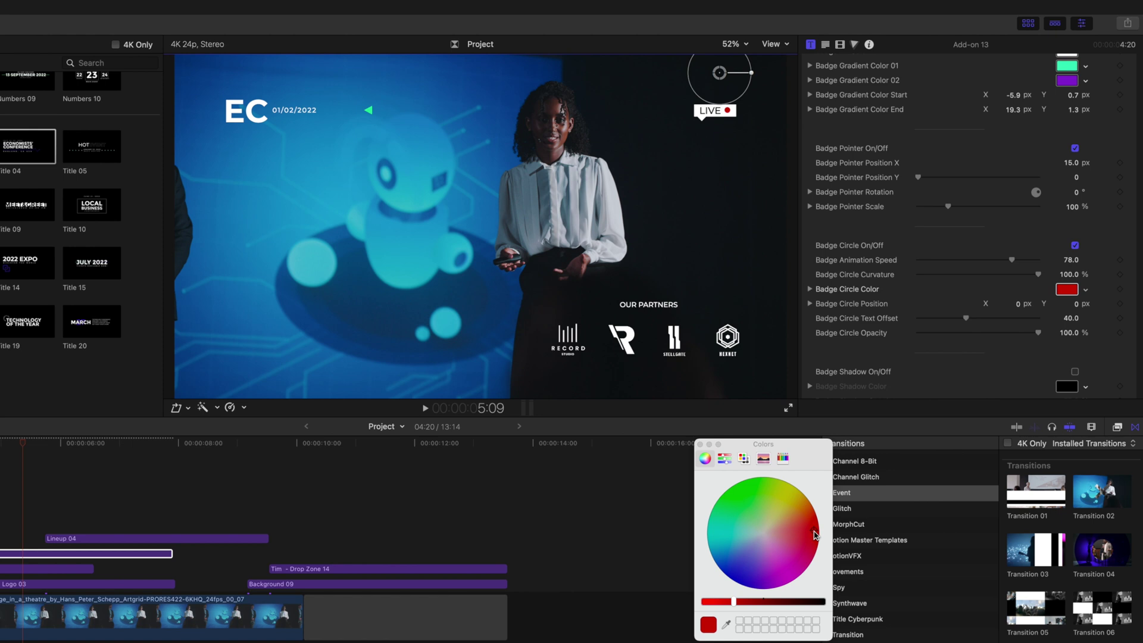
drag(814, 535, 755, 566)
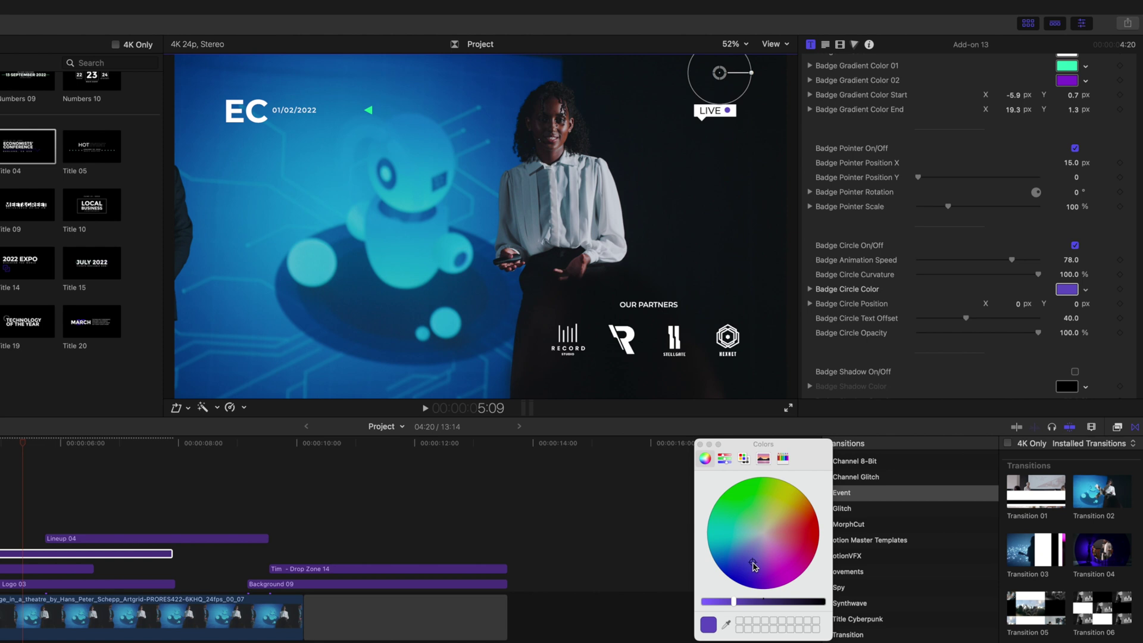
click(700, 445)
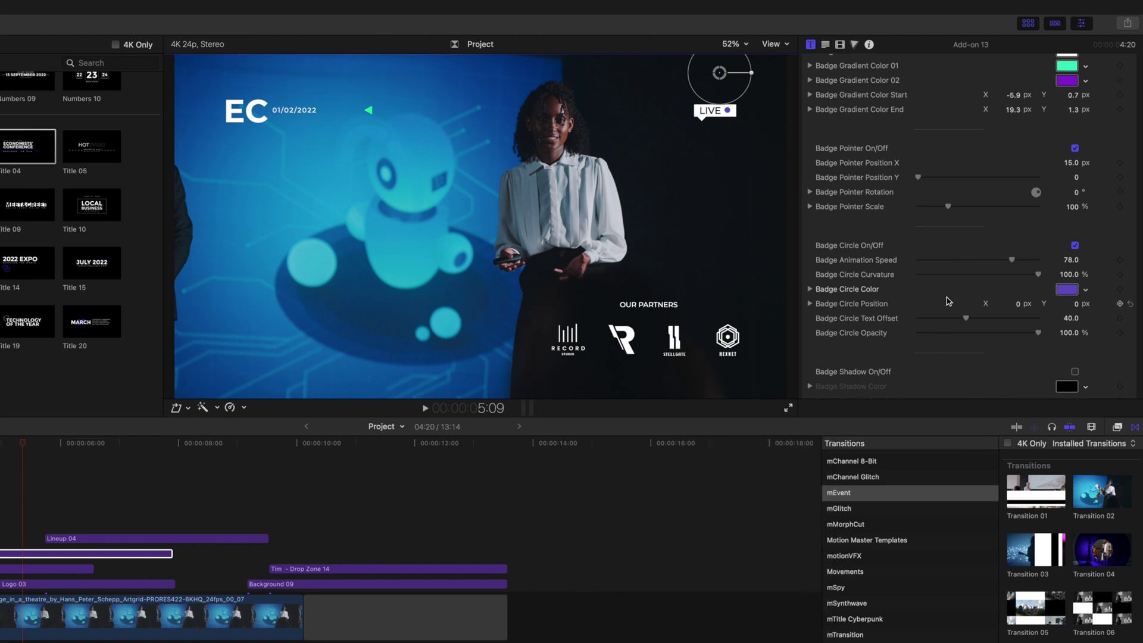
Step: Try a shadow on the LIVE badge with blur 12 and opacity 59.31%, and switch the shadow off
scroll(935, 301, down, 3)
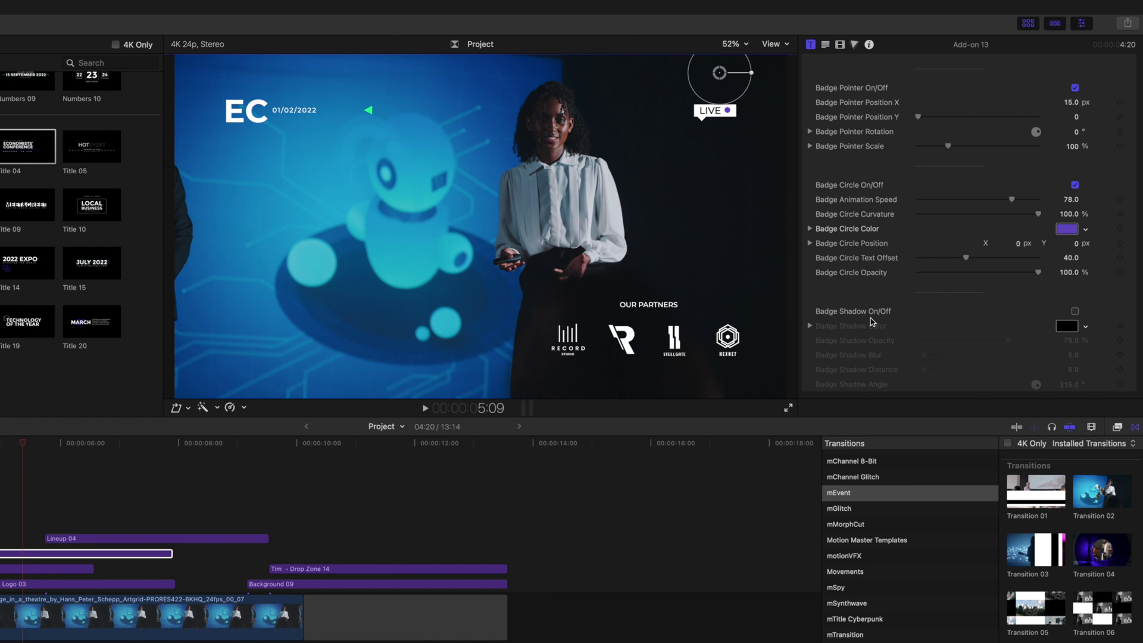
click(1075, 311)
drag(924, 355, 933, 356)
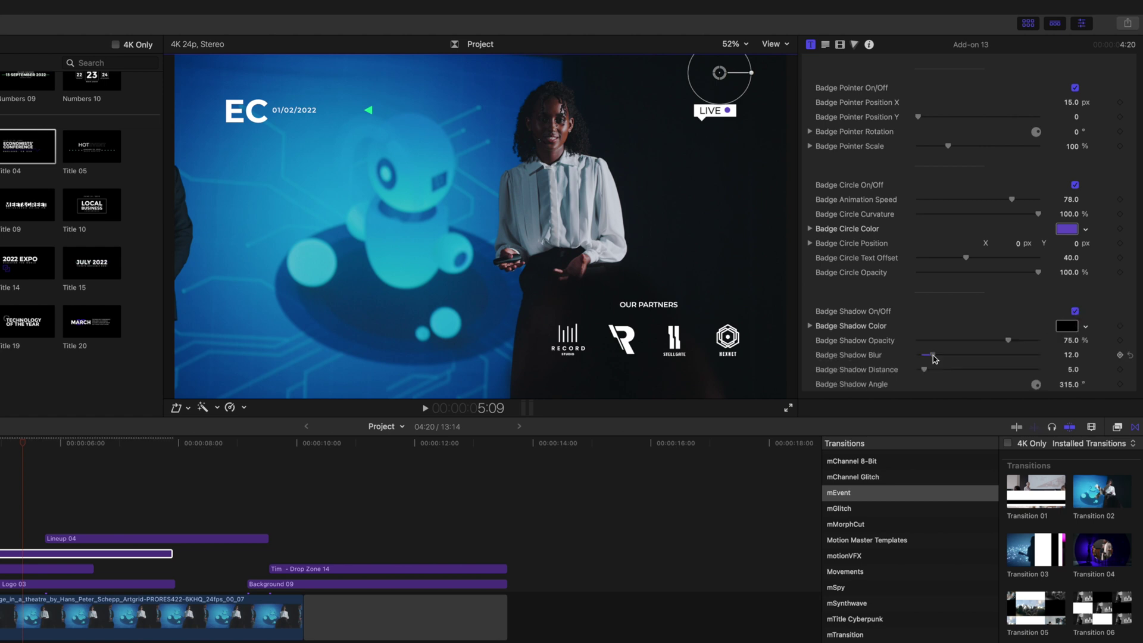
drag(1008, 340, 990, 341)
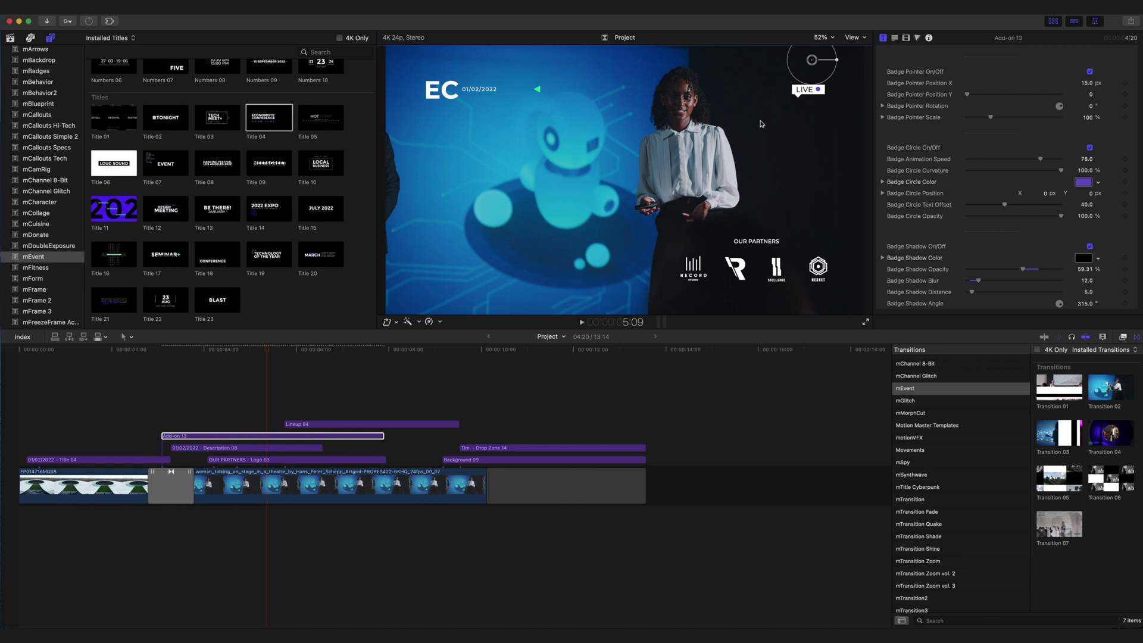
click(1089, 246)
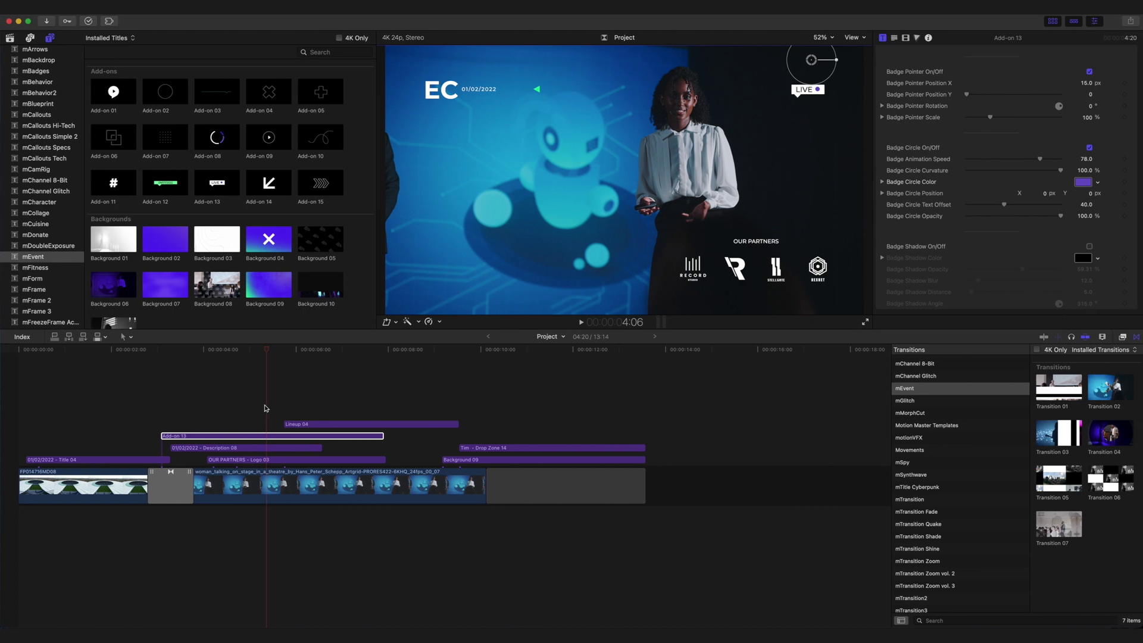
Step: Try moving the EC description title to about X -0.71, Y 0.22, and undo the move
click(268, 448)
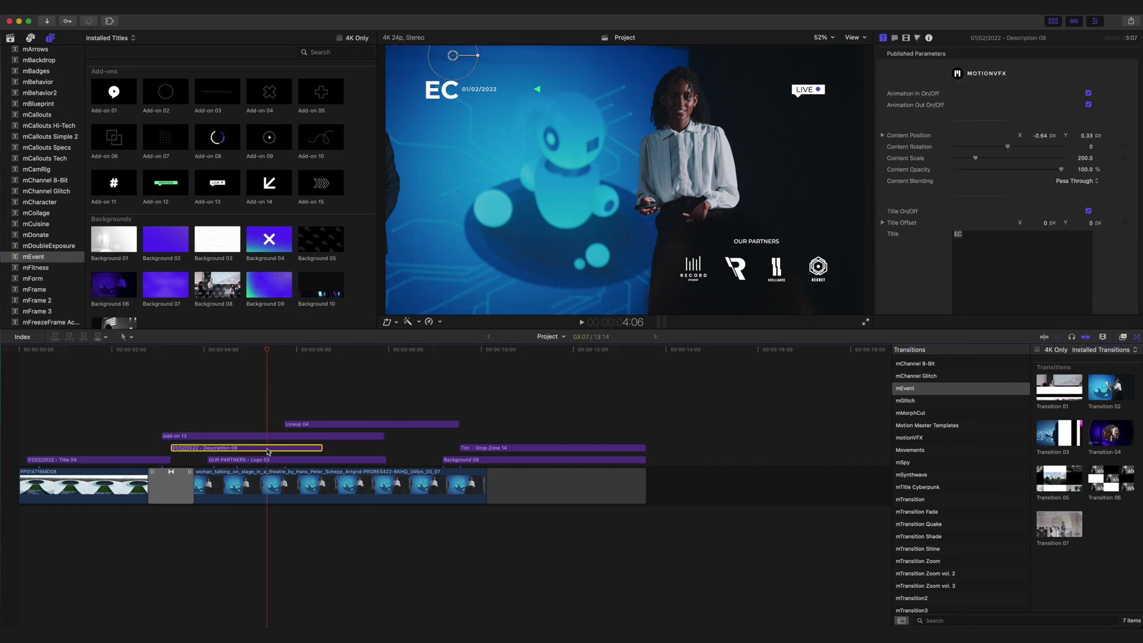
scroll(365, 226, down, 3)
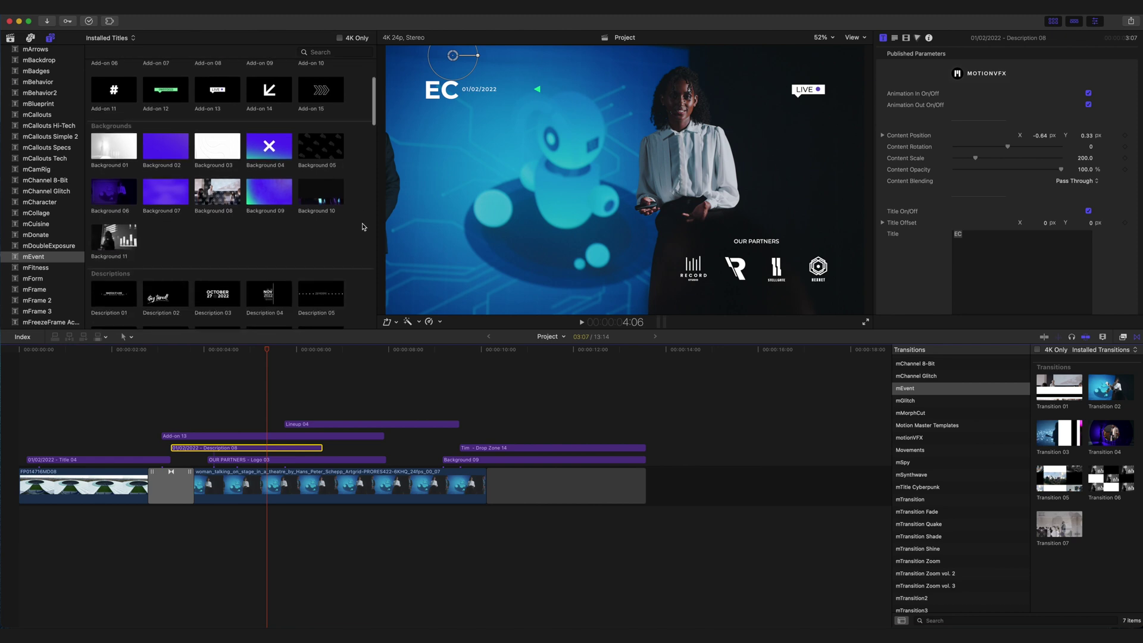
scroll(365, 227, down, 3)
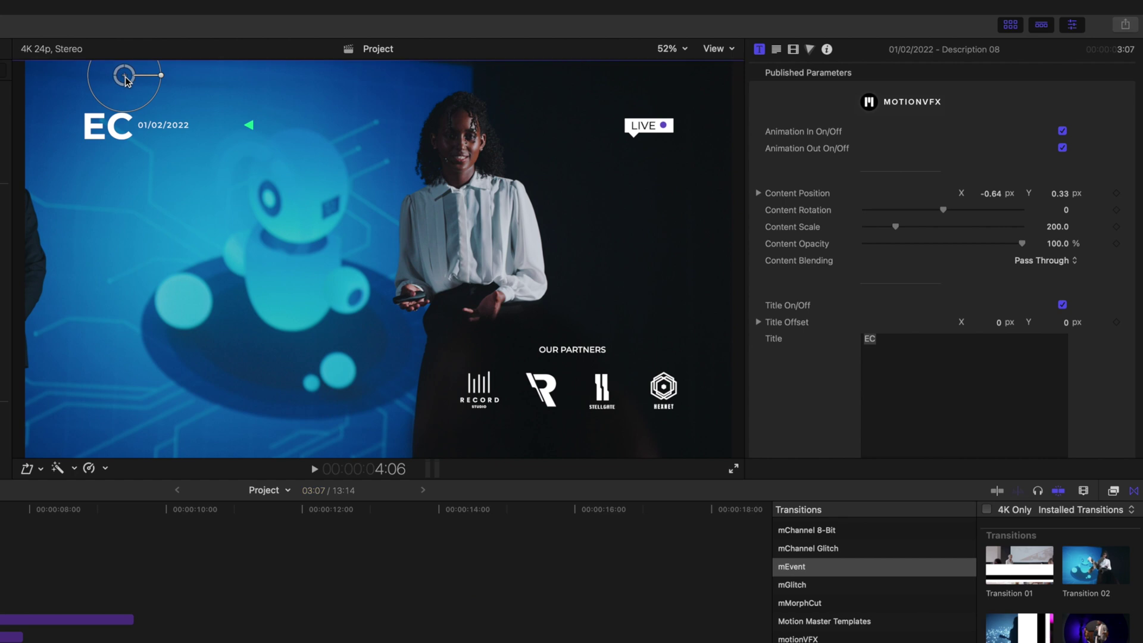
drag(125, 79, 100, 123)
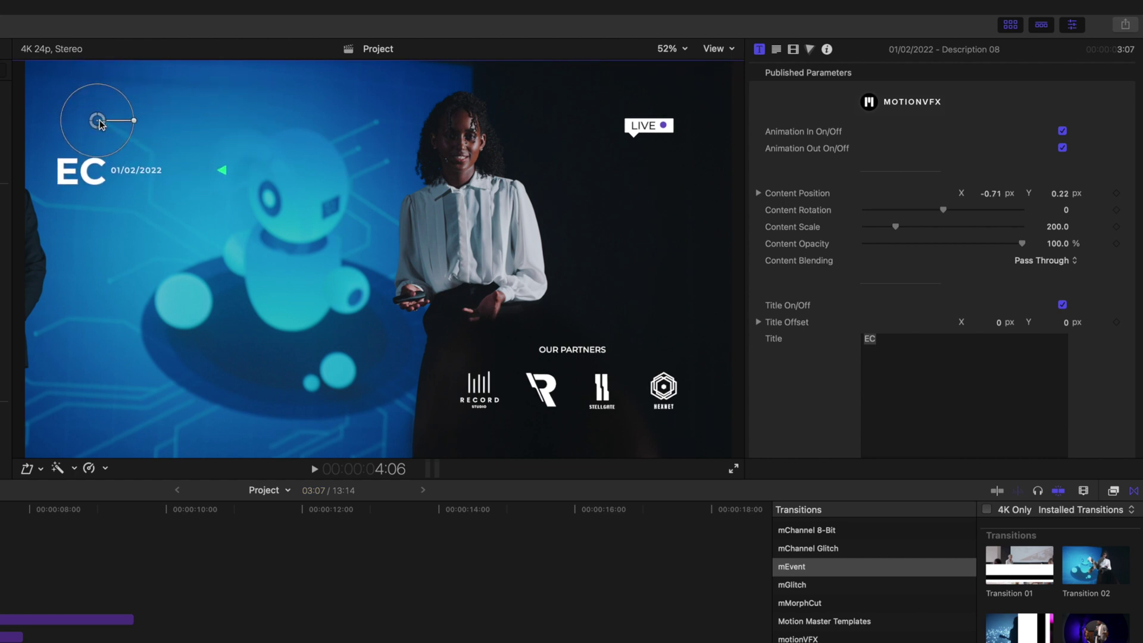
key(super+z)
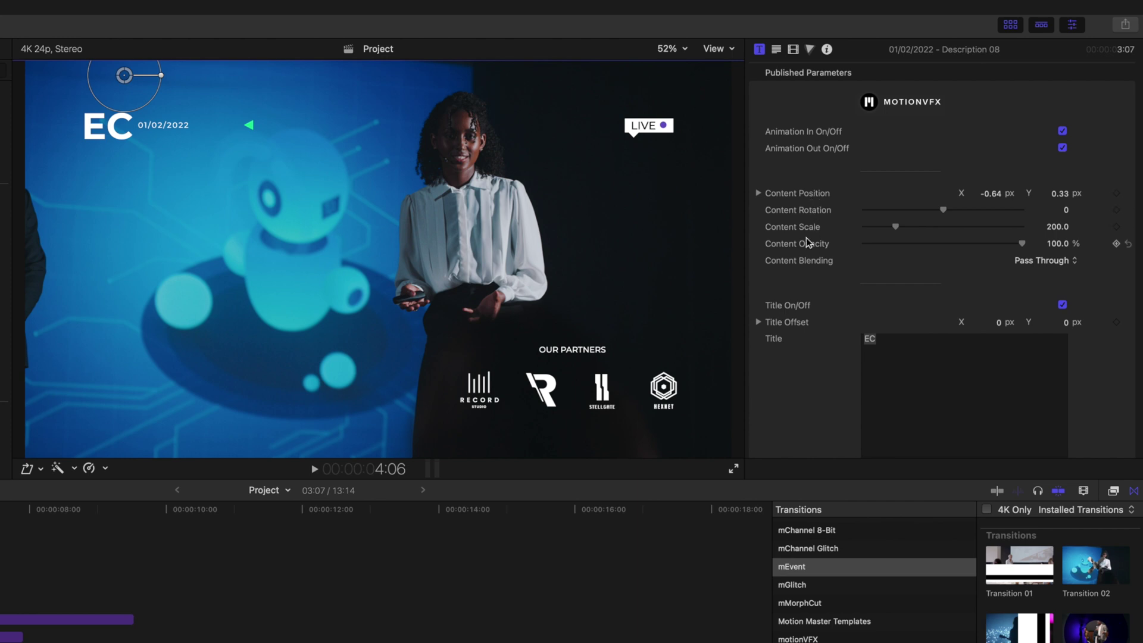
Step: Move the EC description's arrow shape next to the date by setting its Shape Position X to 6.3 px
scroll(805, 335, down, 2)
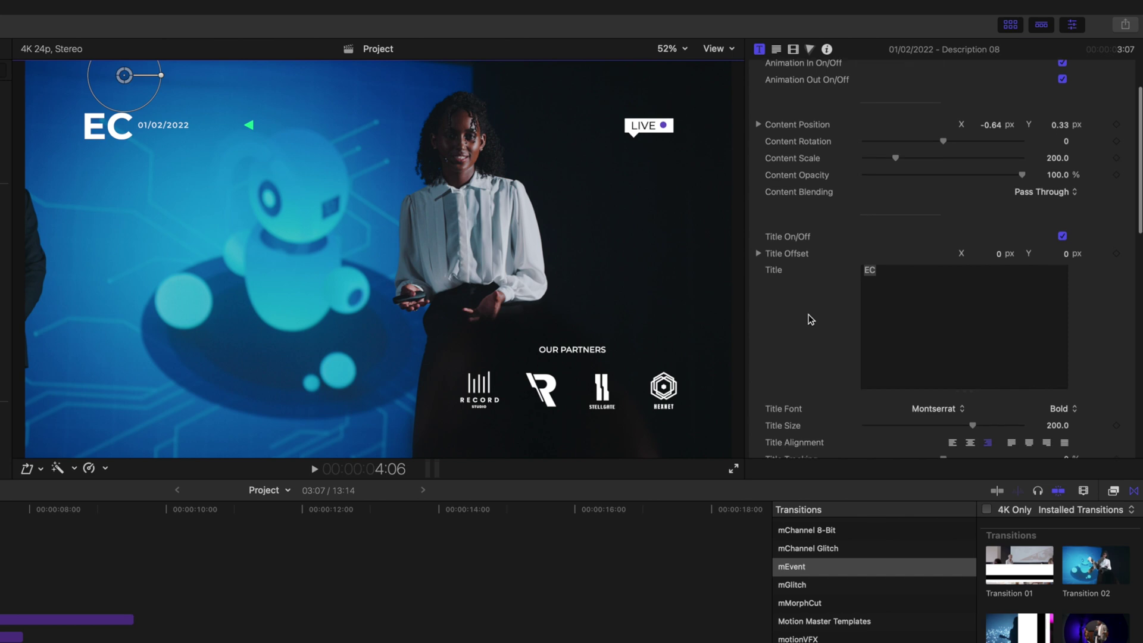
scroll(870, 252, down, 5)
scroll(848, 330, down, 7)
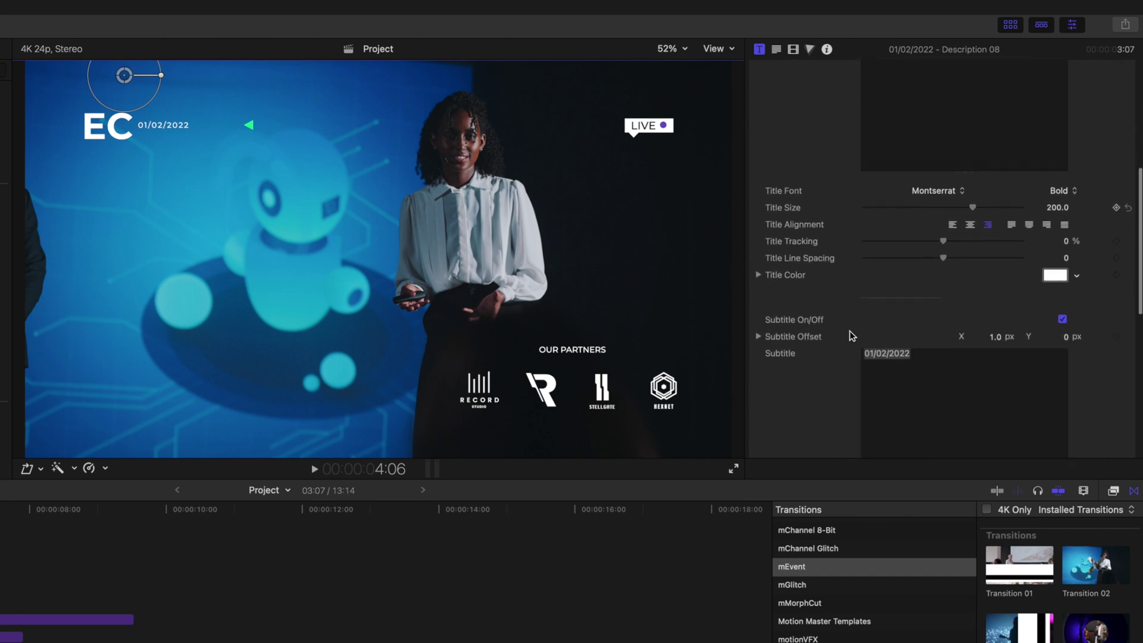
scroll(849, 331, down, 1)
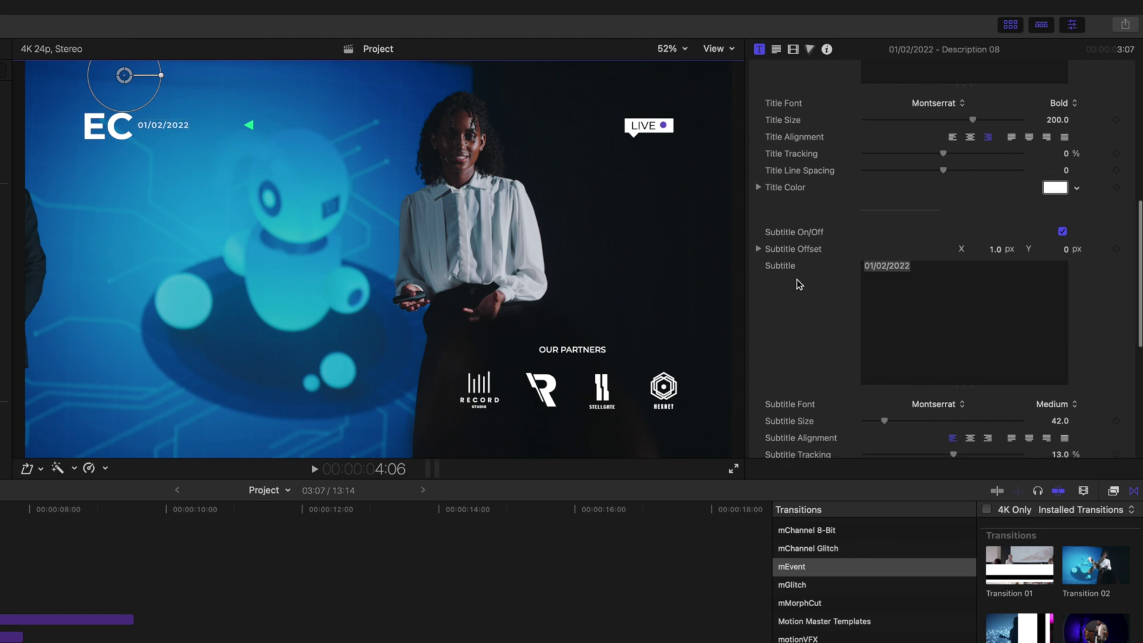
scroll(798, 281, down, 4)
scroll(827, 234, down, 6)
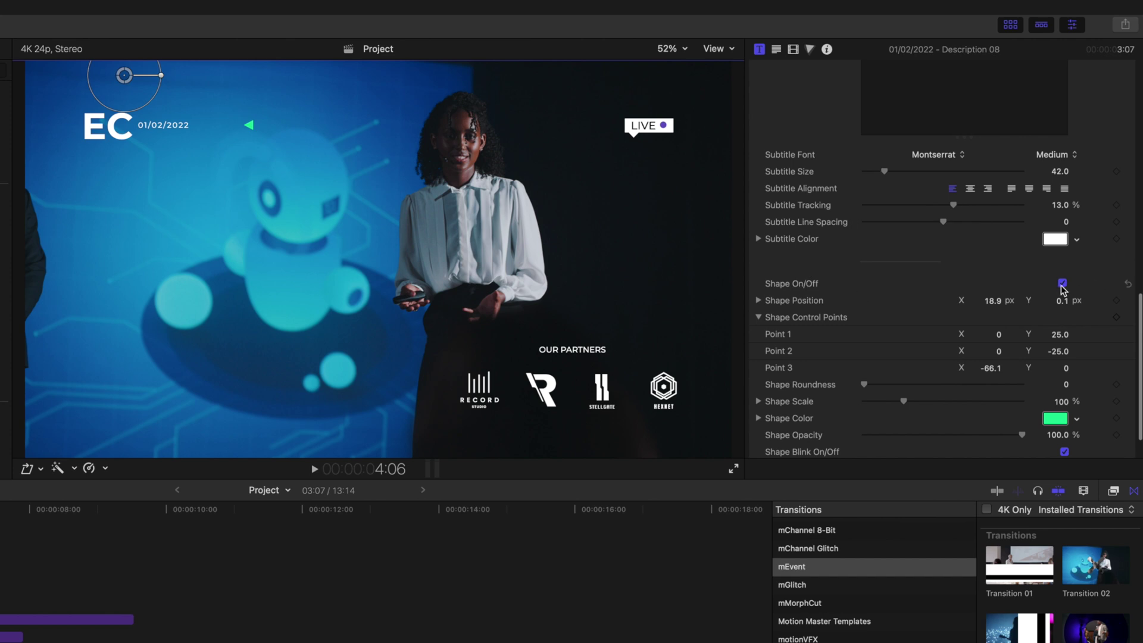
scroll(820, 309, down, 2)
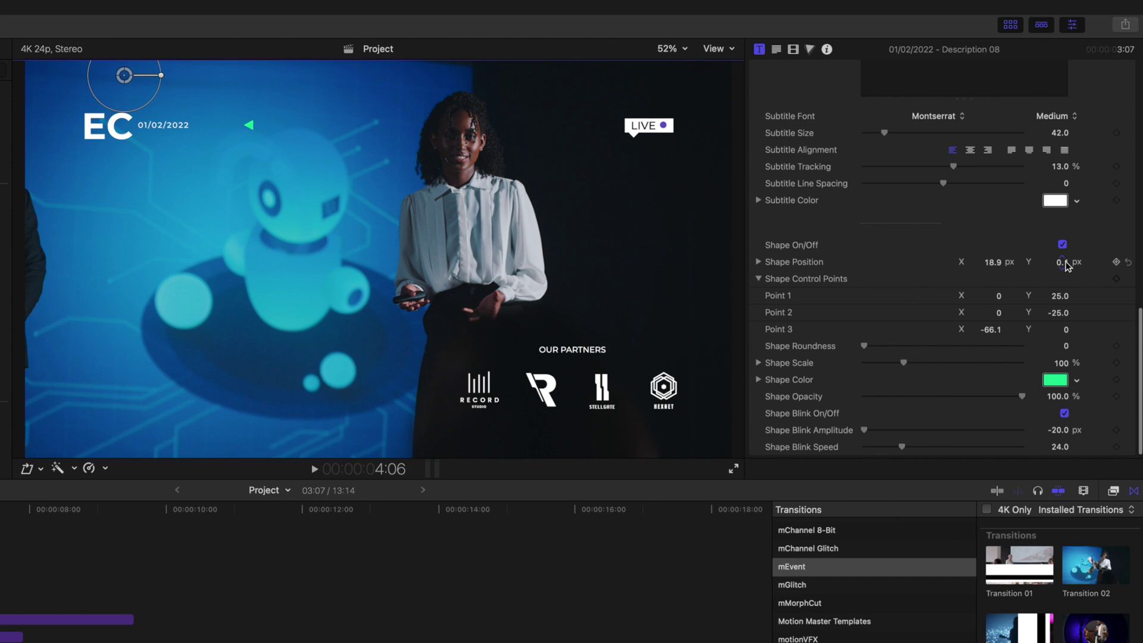
drag(993, 264, 992, 262)
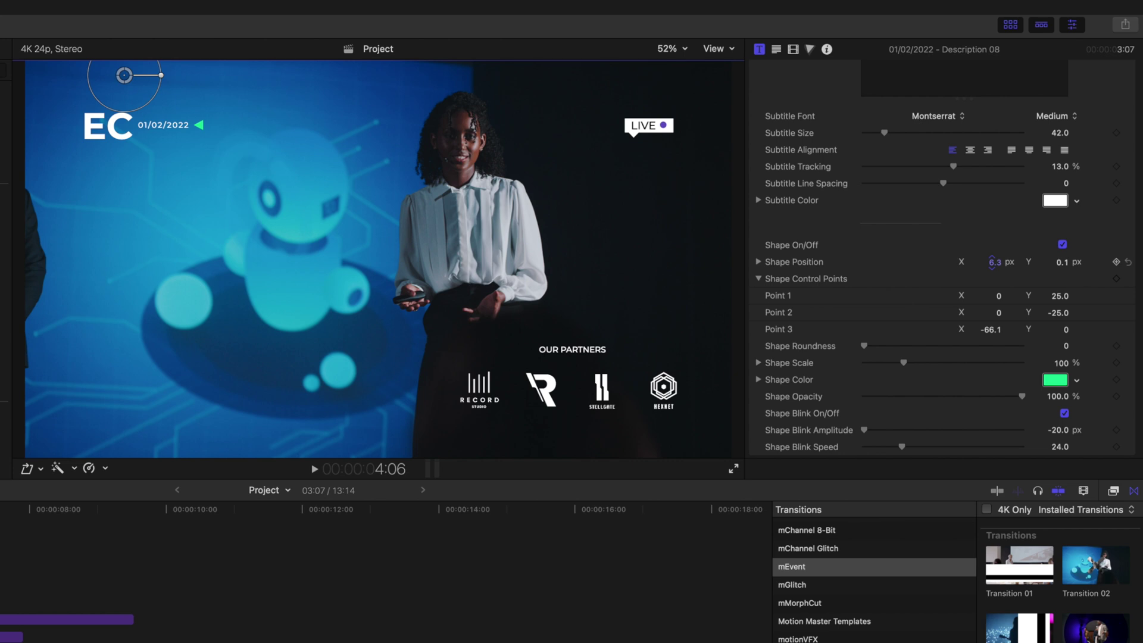
Step: Set the description's arrow shape colour to the purple sampled from the LIVE badge's circle
scroll(829, 327, down, 1)
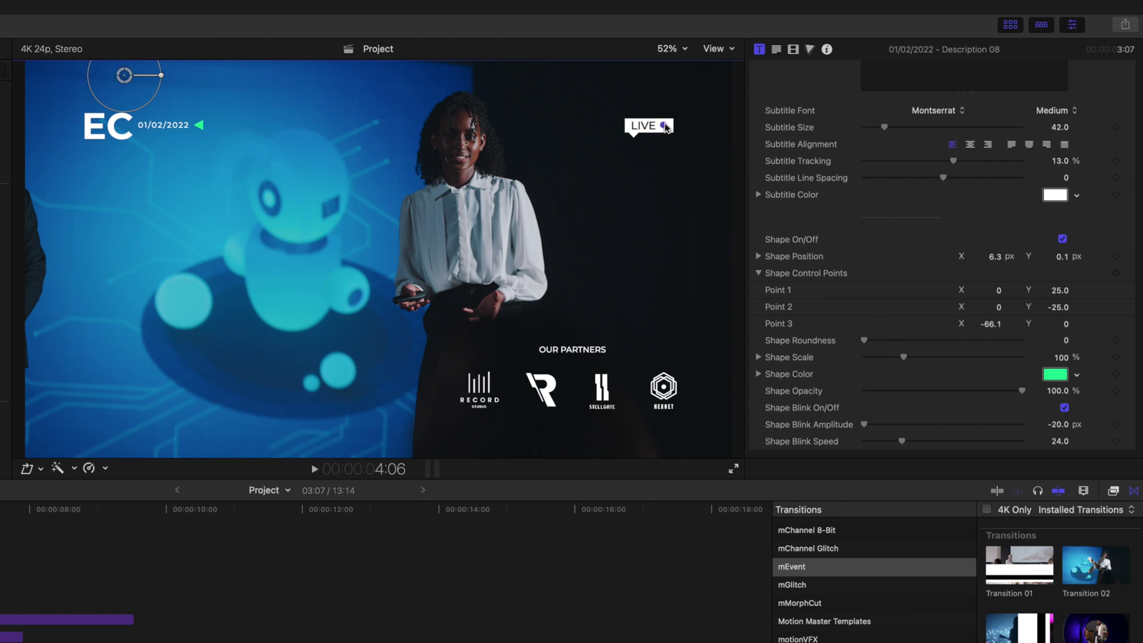
click(1062, 375)
drag(773, 511, 948, 191)
click(838, 402)
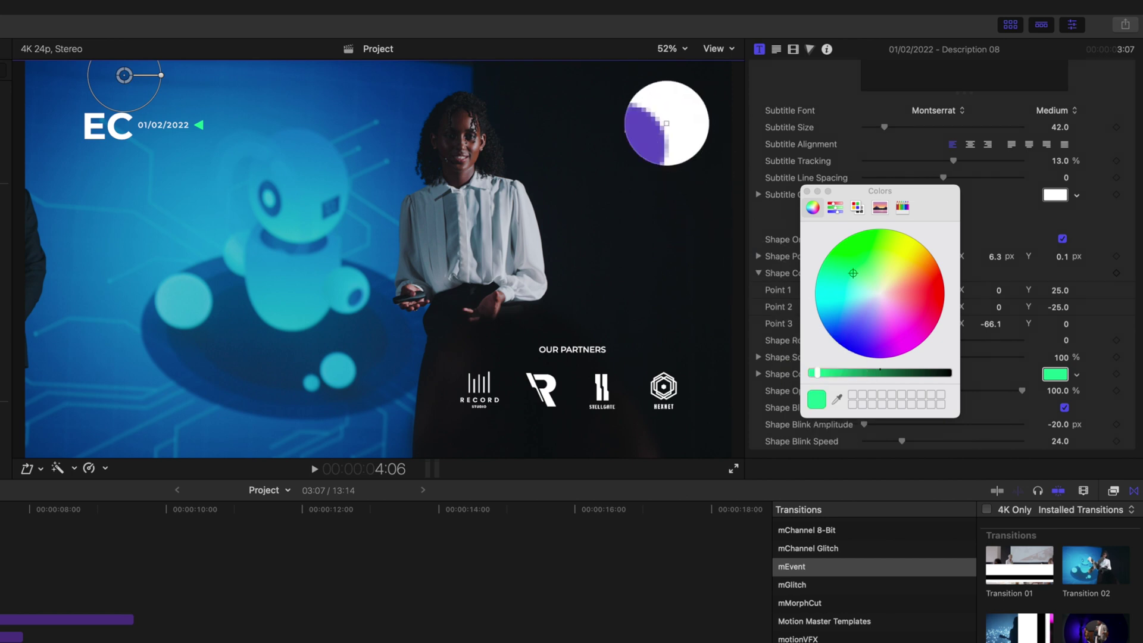
click(665, 125)
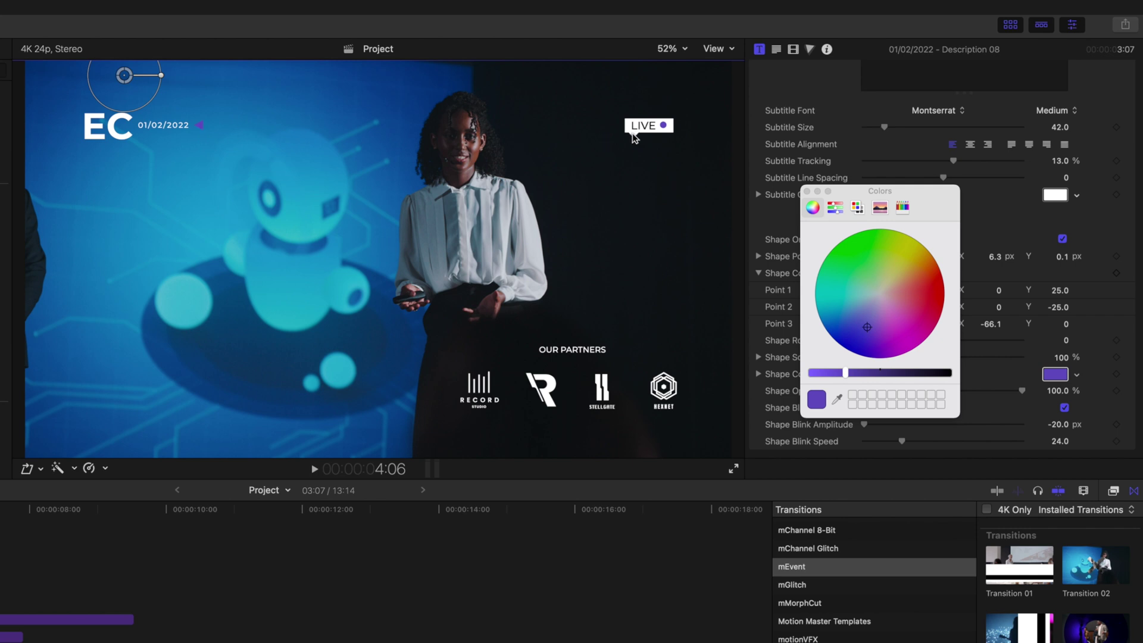
click(807, 192)
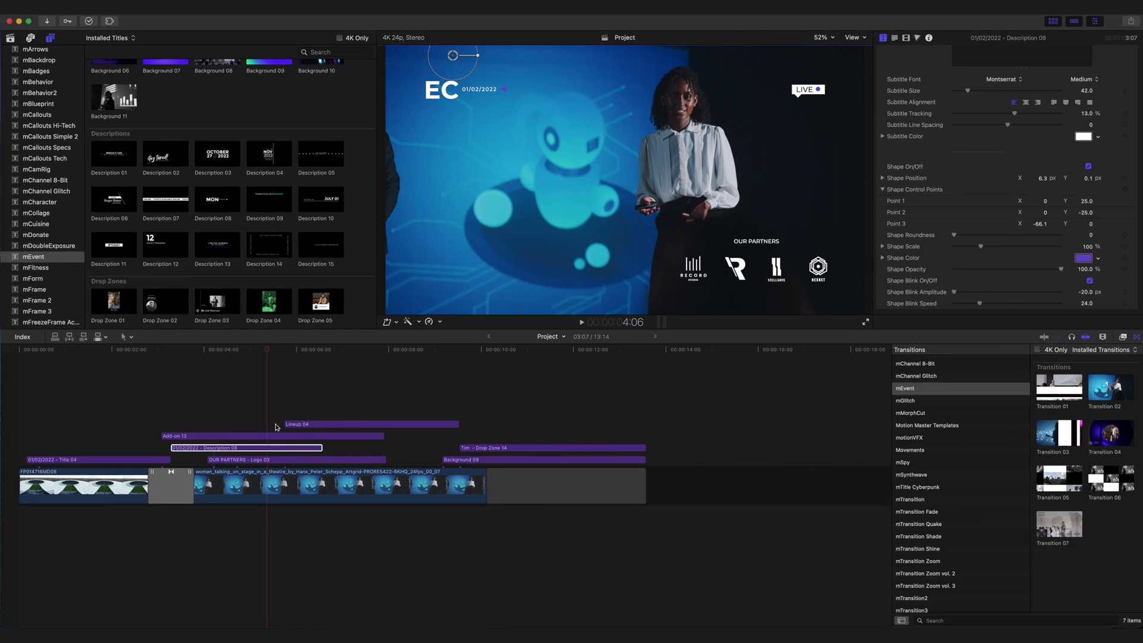
Step: Try moving the OUR PARTNERS logo title up to about X 0.39, Y -0.13, and undo the moves
click(268, 460)
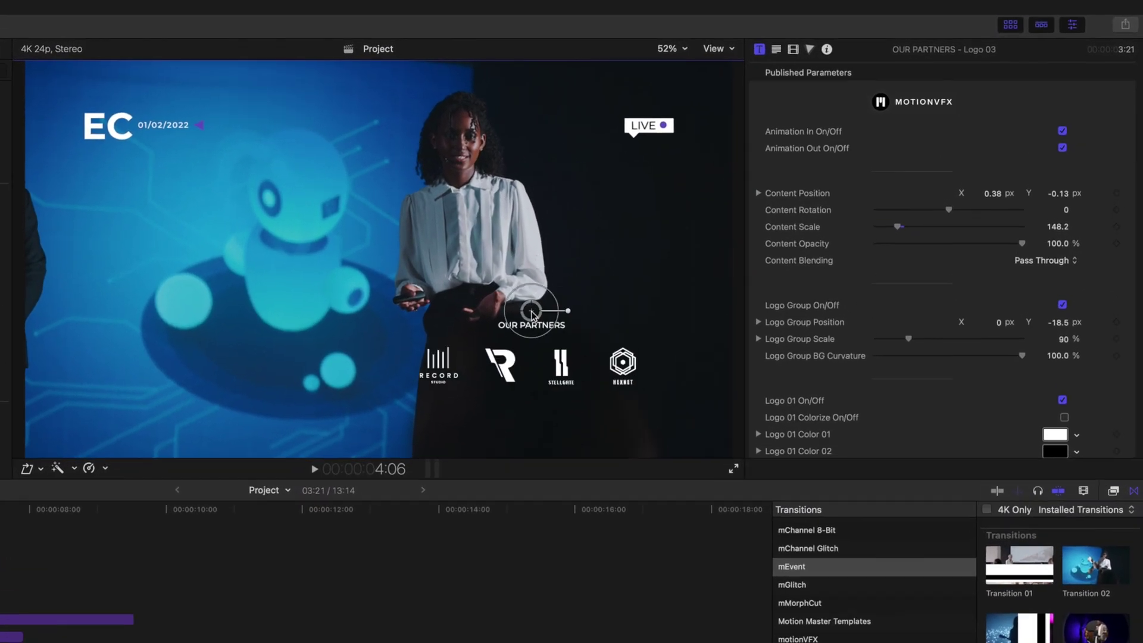
drag(749, 232, 770, 228)
mouse_move(556, 306)
mouse_down()
mouse_move(595, 311)
mouse_move(574, 319)
mouse_up()
key(super+z)
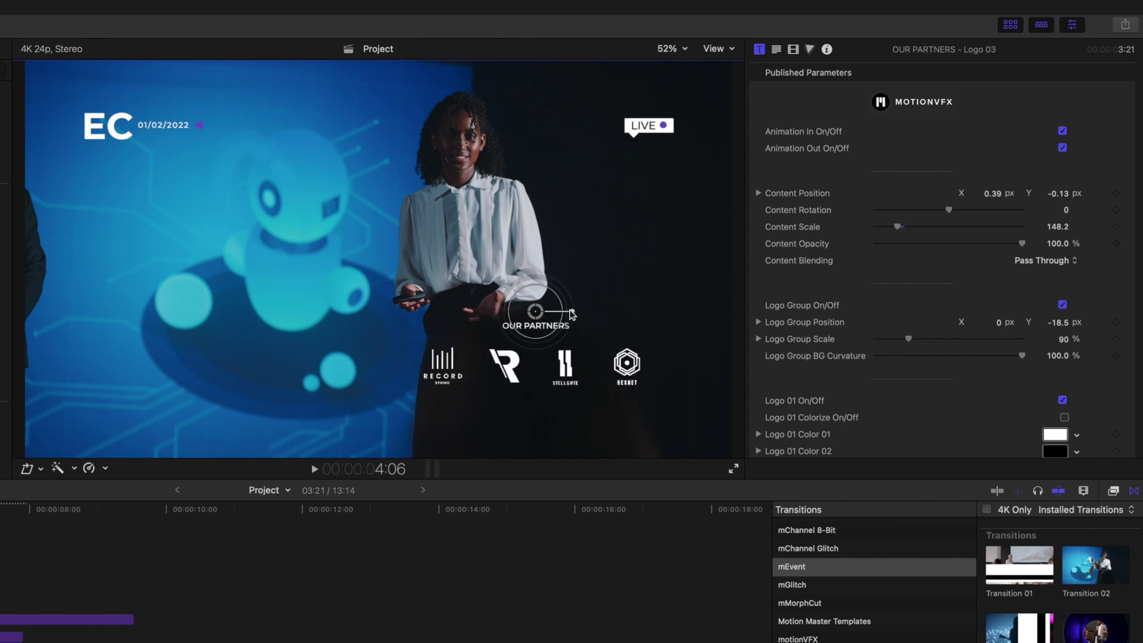
key(super+z)
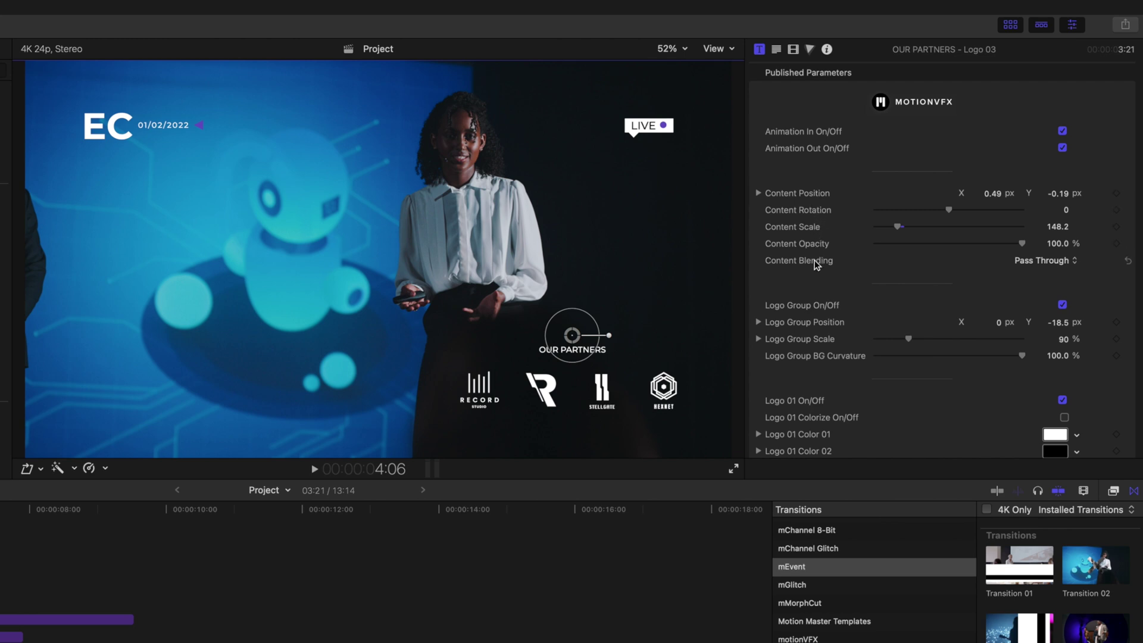
Step: Switch the logo group off and back on, and set its Logo Group Scale to 96.39%
scroll(813, 259, down, 5)
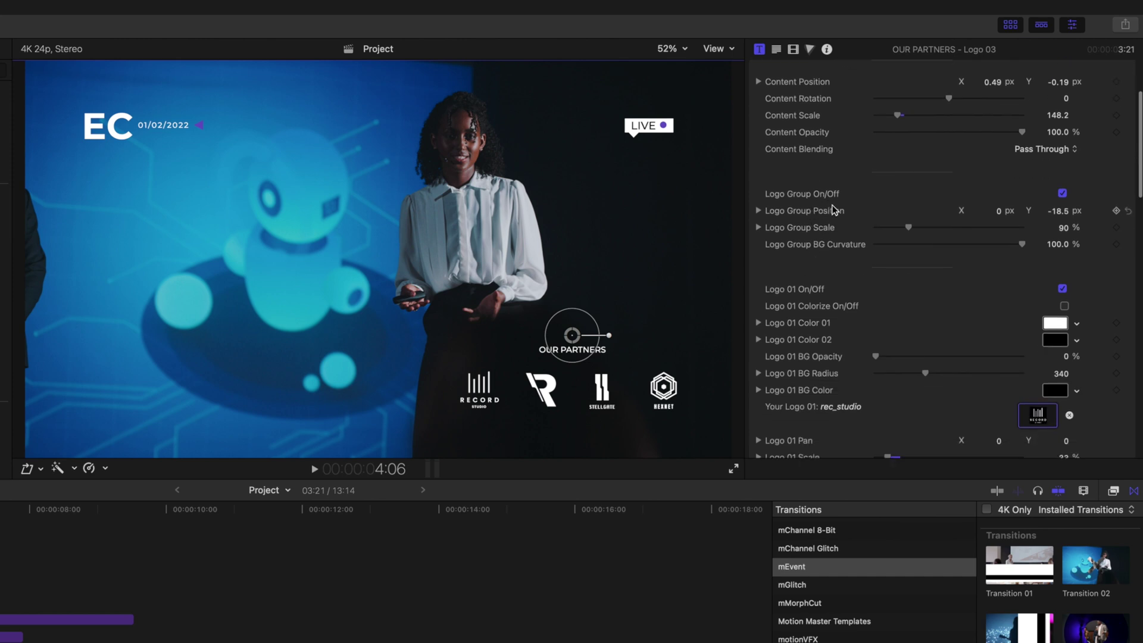
click(1064, 194)
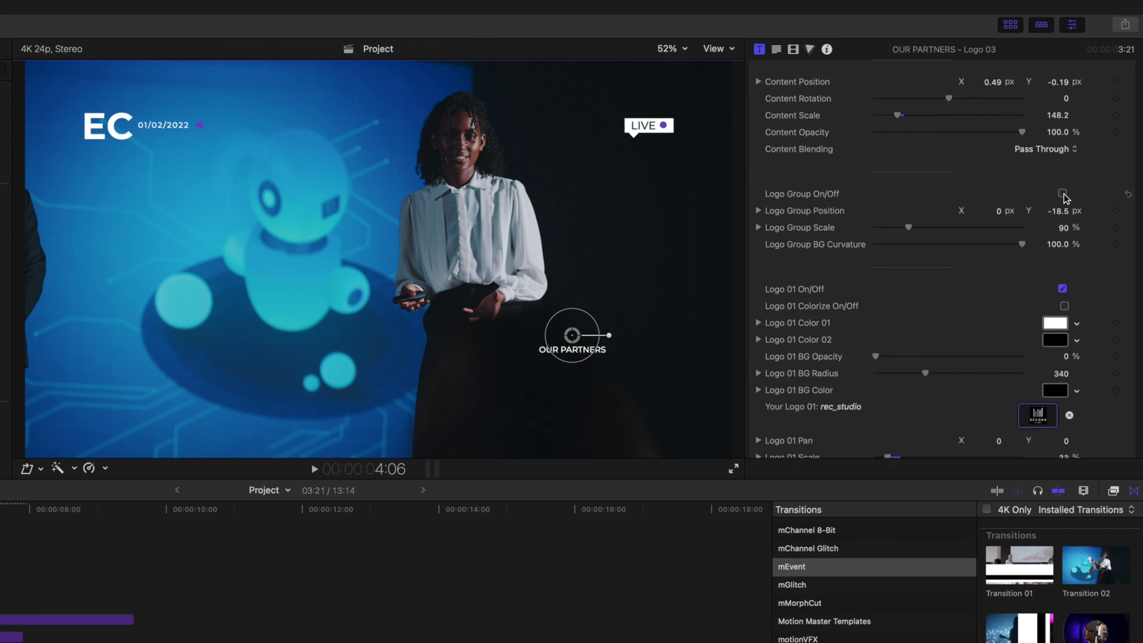
click(1064, 195)
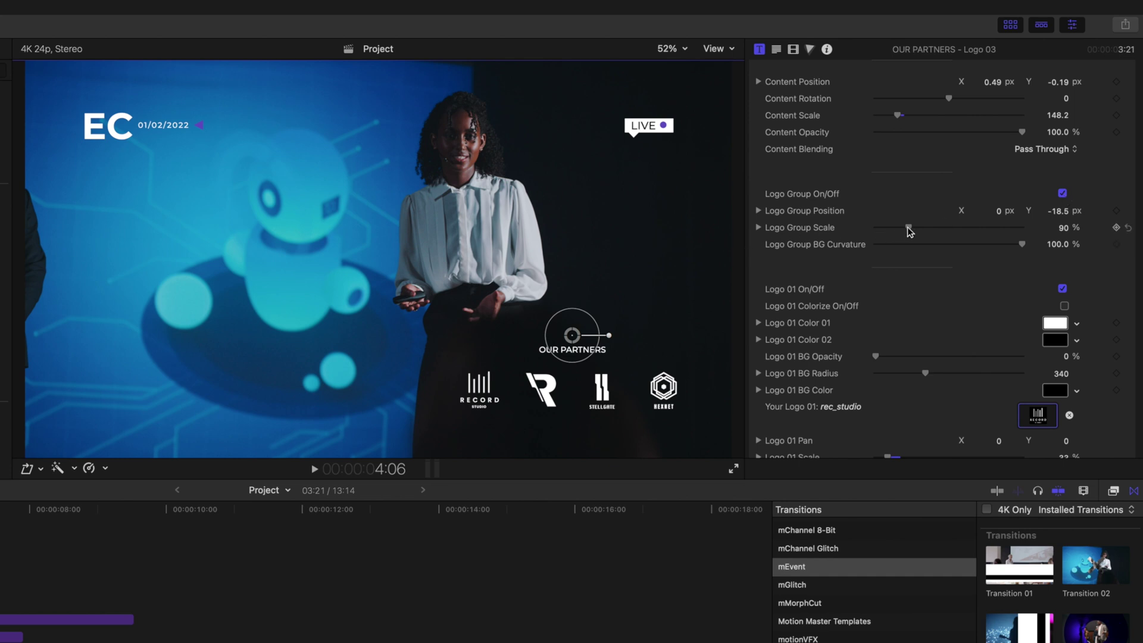
drag(910, 231, 911, 231)
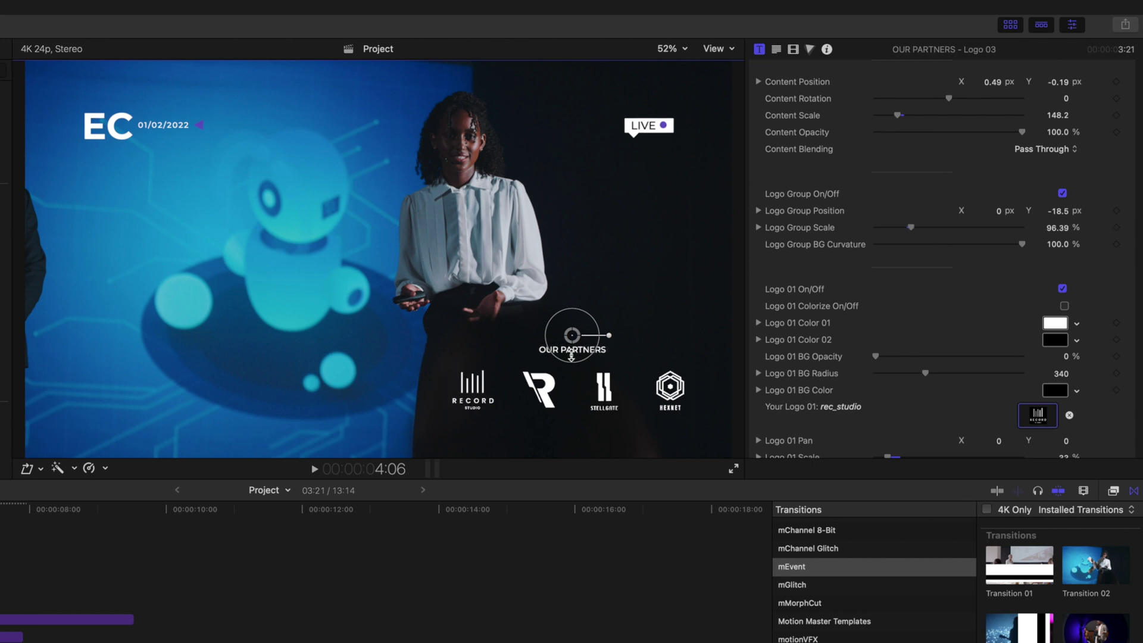
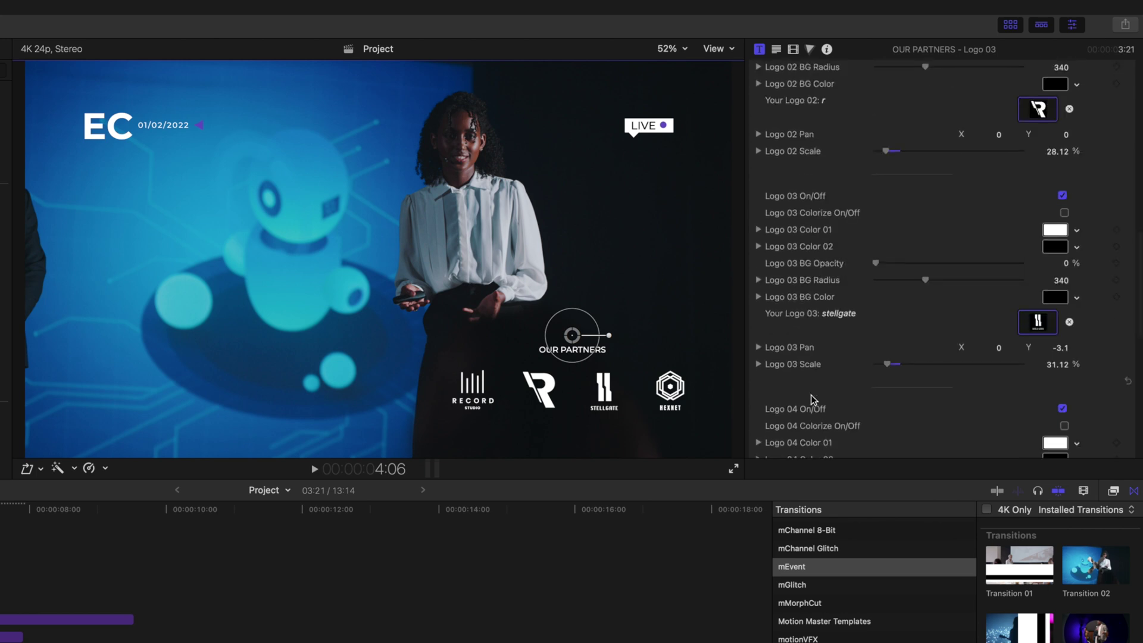
Step: Try a Title Size of 33 on the OUR PARTNERS heading and undo the change
scroll(811, 395, down, 10)
scroll(811, 396, down, 1)
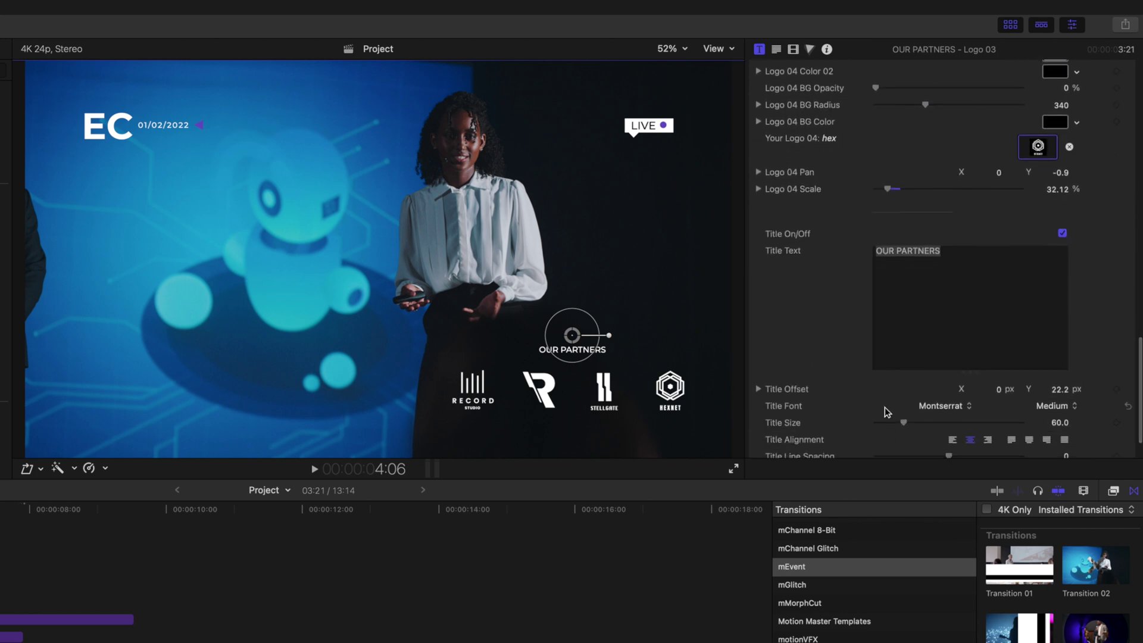
mouse_move(905, 424)
mouse_down()
mouse_move(929, 424)
mouse_move(889, 425)
mouse_up()
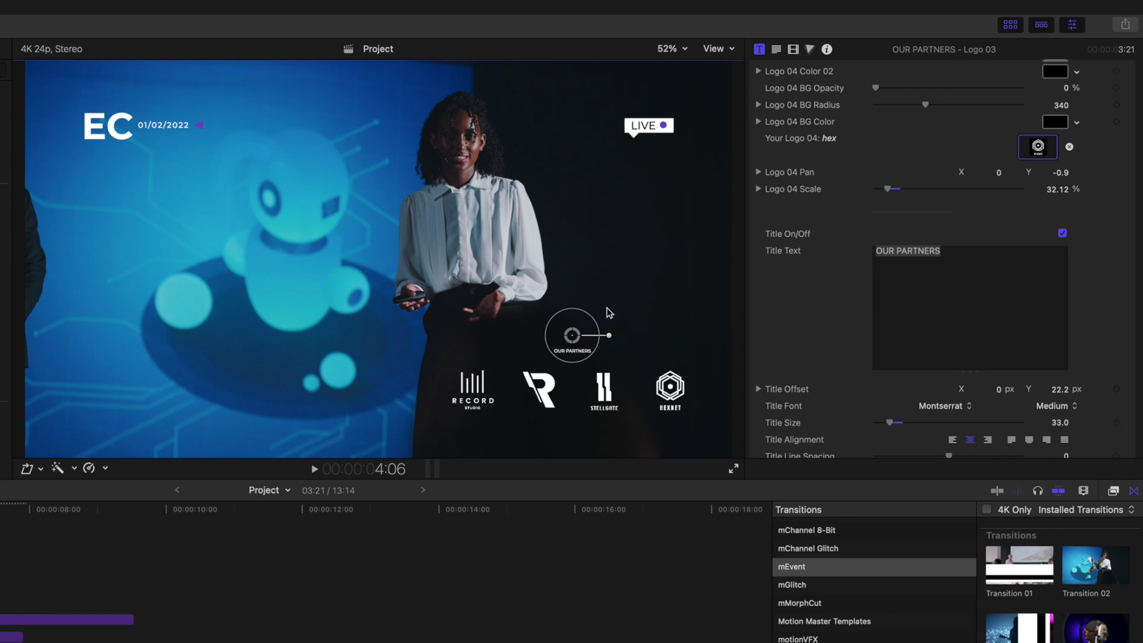
drag(594, 319, 609, 307)
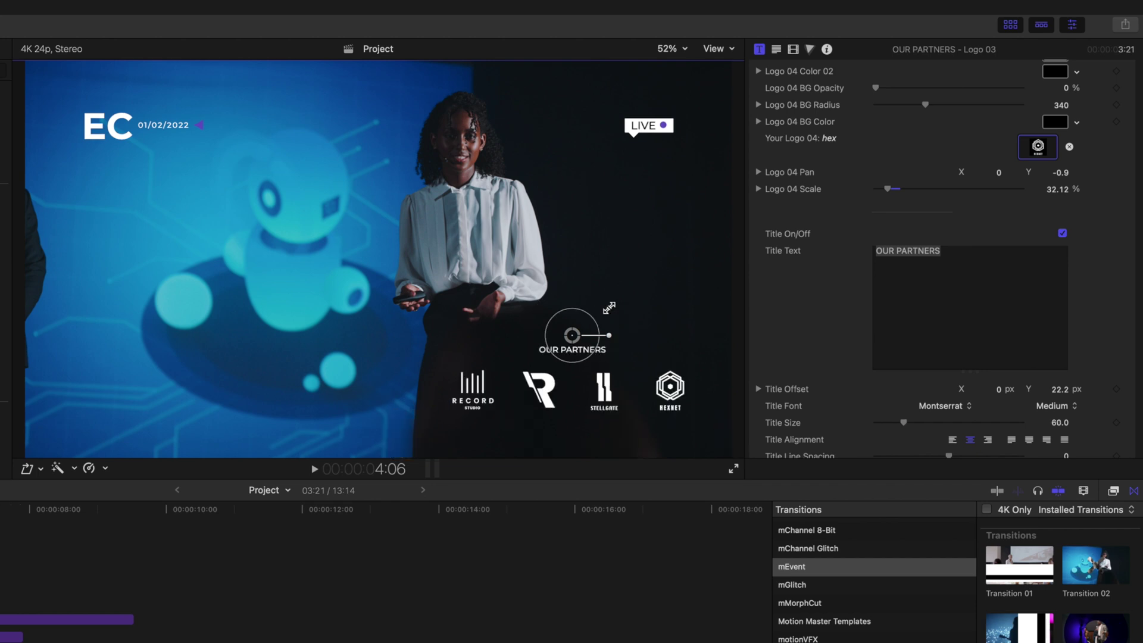
Step: Switch the OUR PARTNERS heading of the logo title off and back on
scroll(823, 318, up, 2)
scroll(823, 317, up, 10)
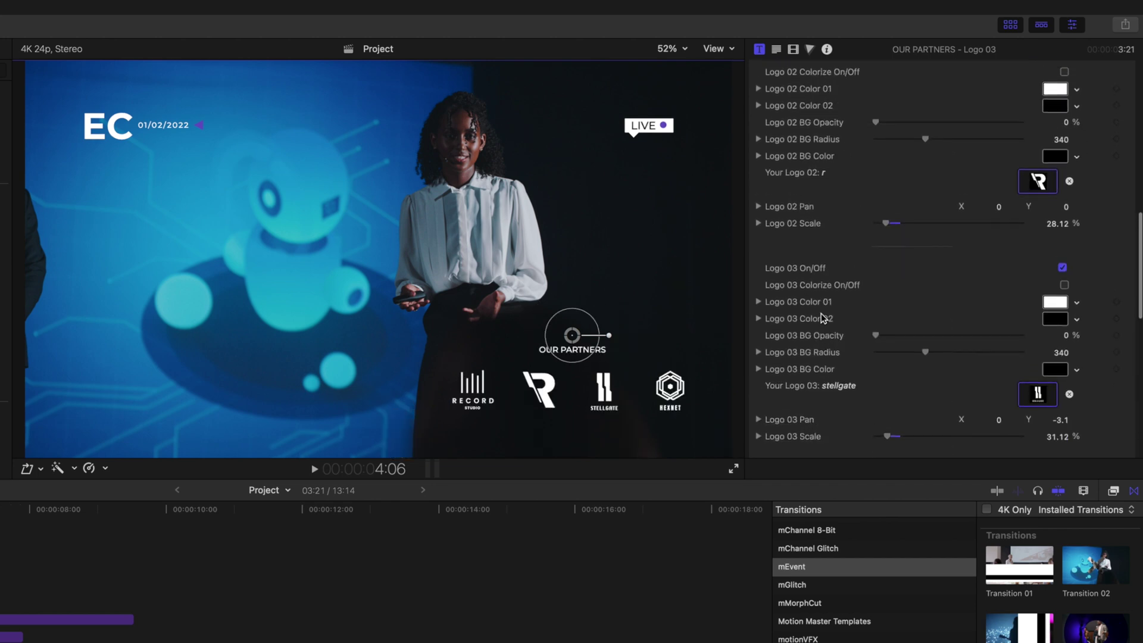
scroll(822, 317, up, 10)
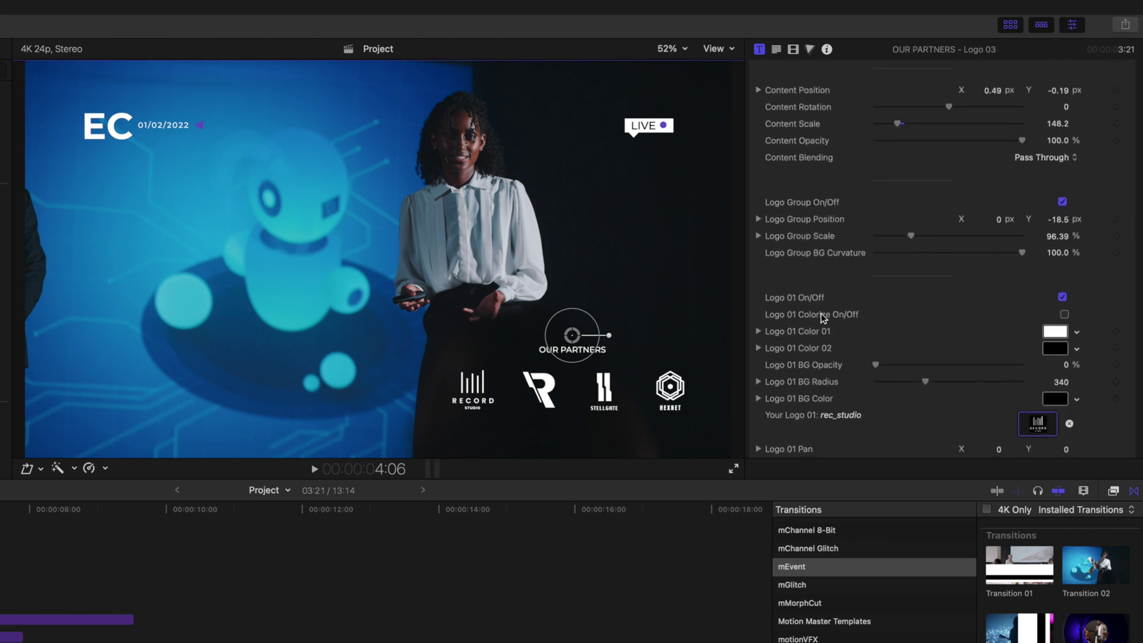
scroll(821, 313, down, 10)
scroll(822, 316, down, 3)
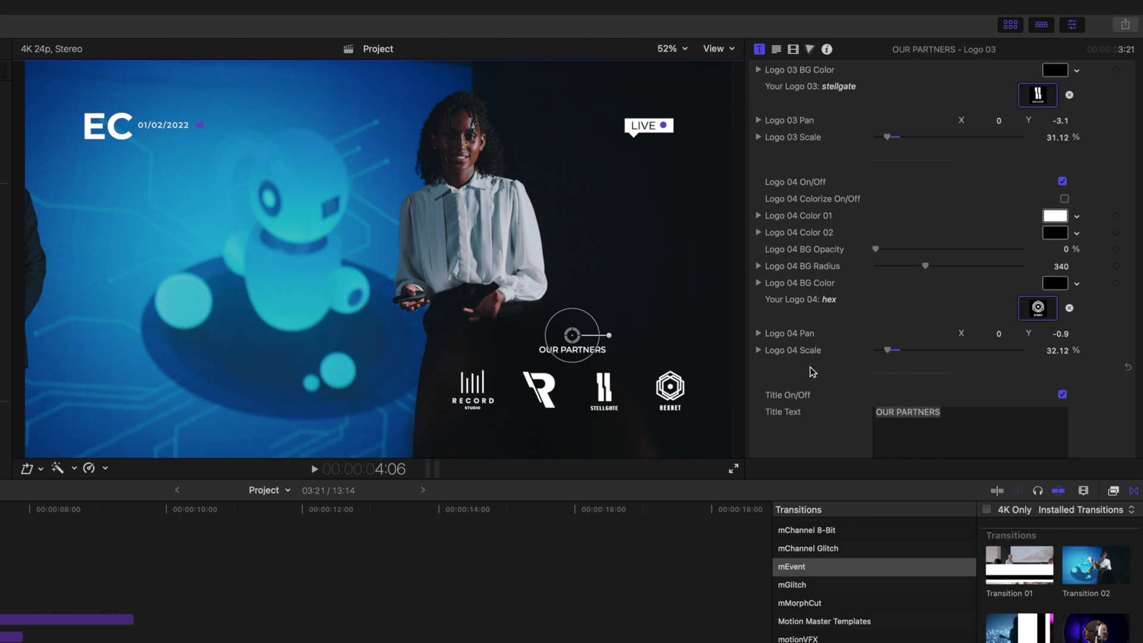
click(1062, 395)
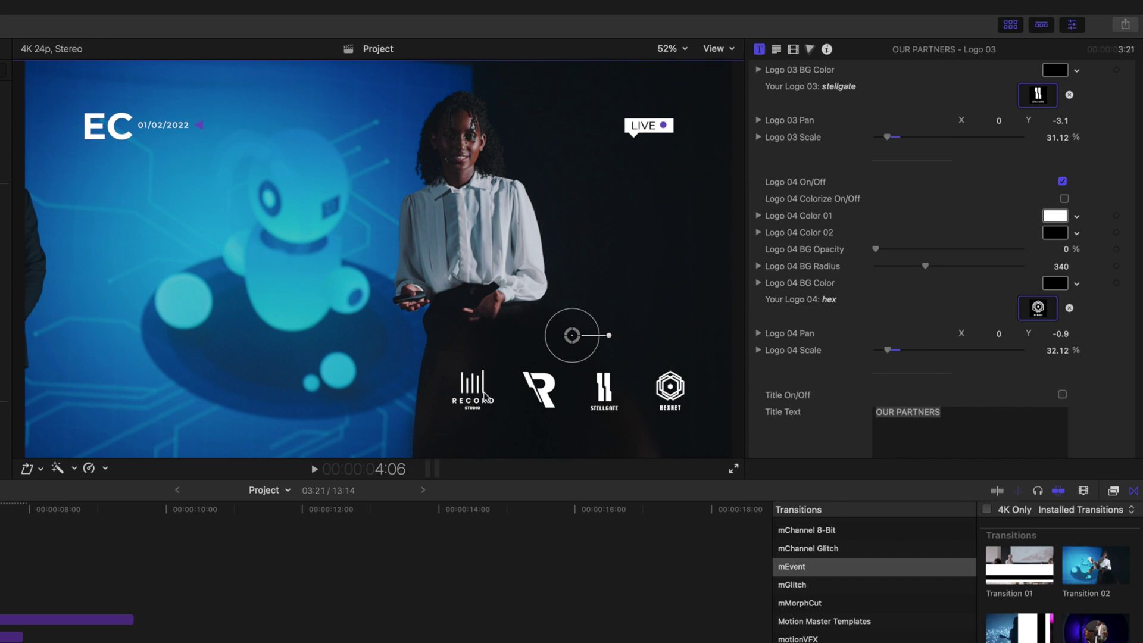
click(1062, 395)
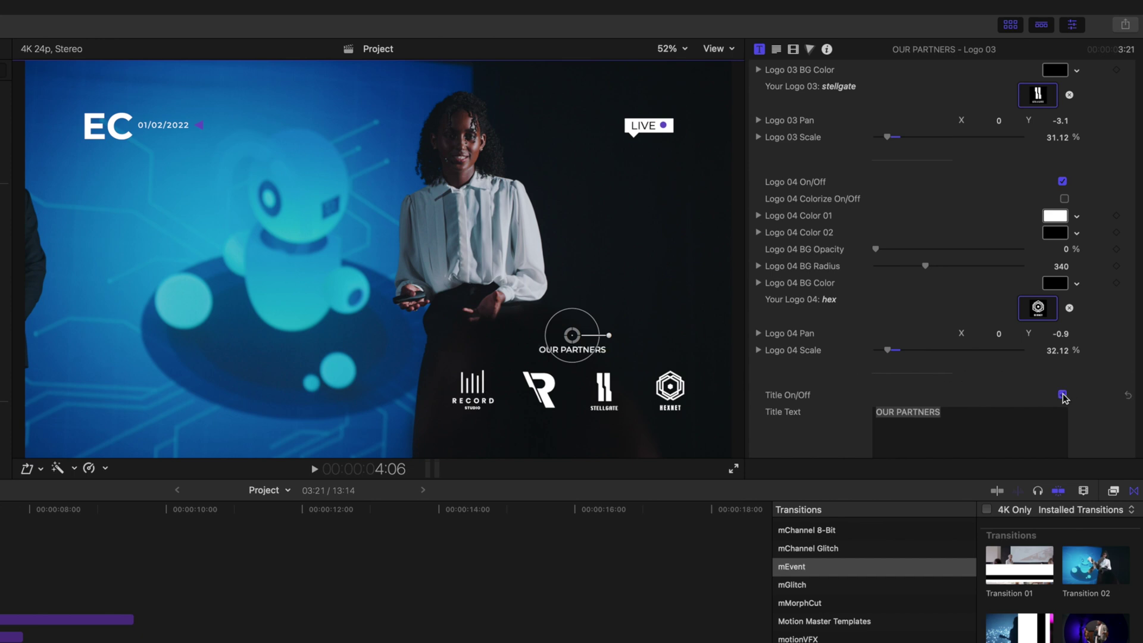
Step: Switch Logo 01 off and back on, try scaling it to 39%, and undo the scaling
scroll(802, 298, up, 5)
scroll(802, 305, up, 5)
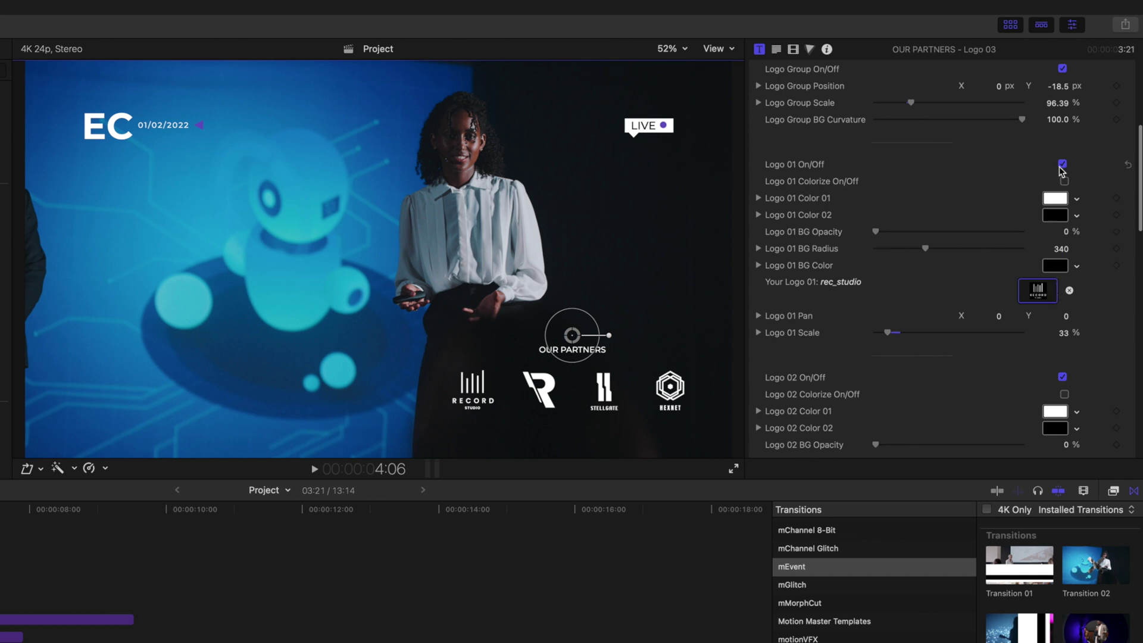
click(1062, 165)
click(1063, 165)
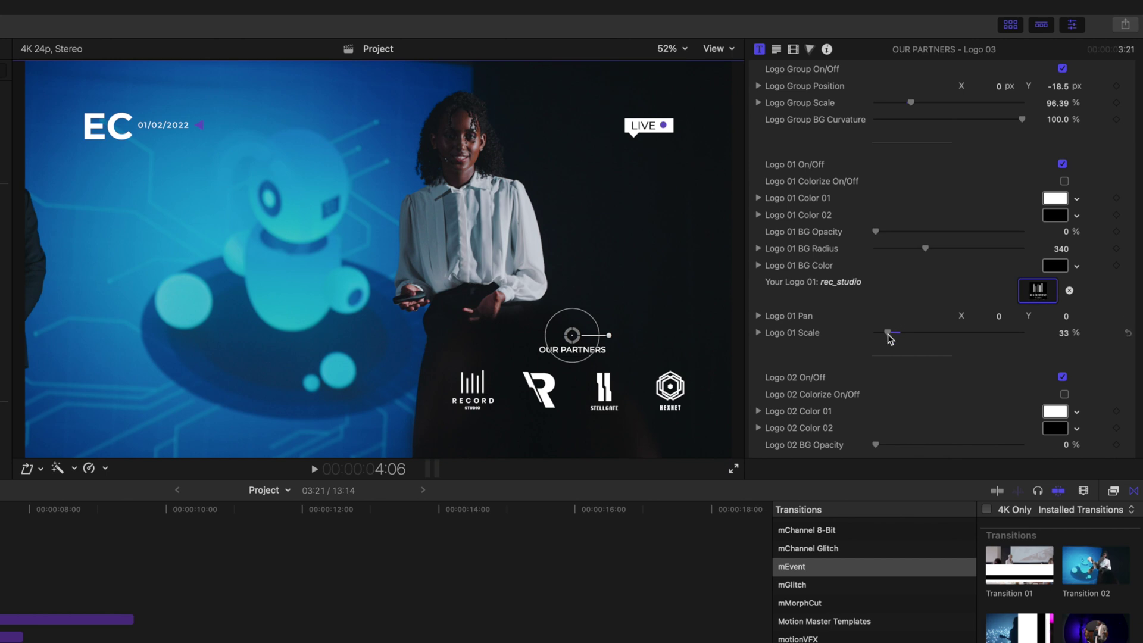
drag(888, 334, 890, 334)
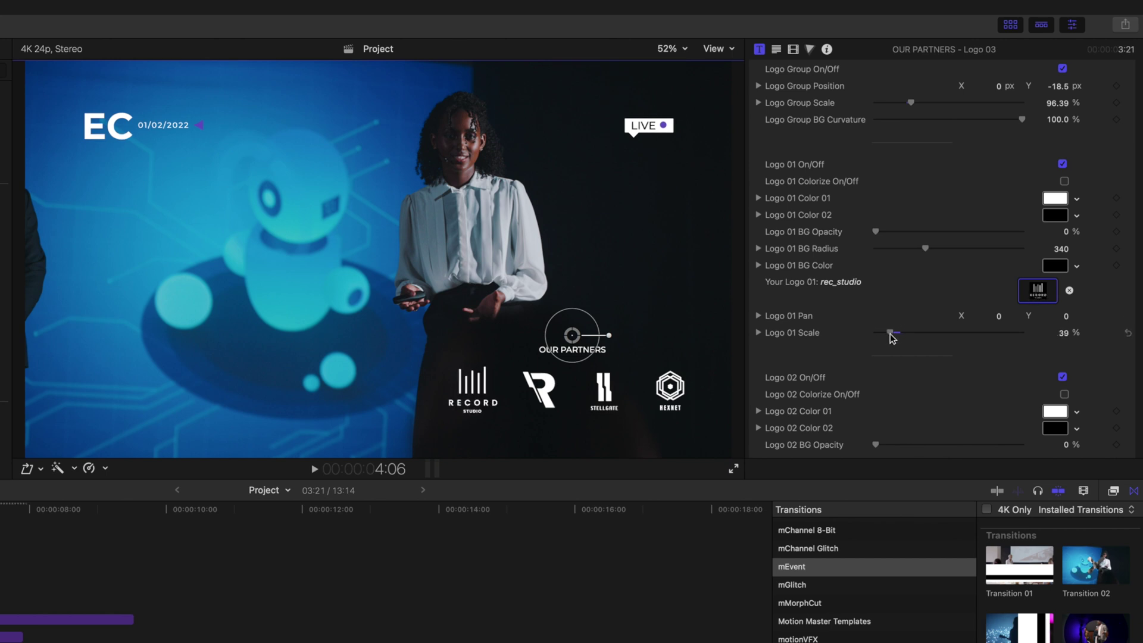
key(super+z)
Step: Select the Lineup 04 title with the playhead at 7:23, and browse to the Lineups group of the mEvent titles
scroll(834, 332, down, 5)
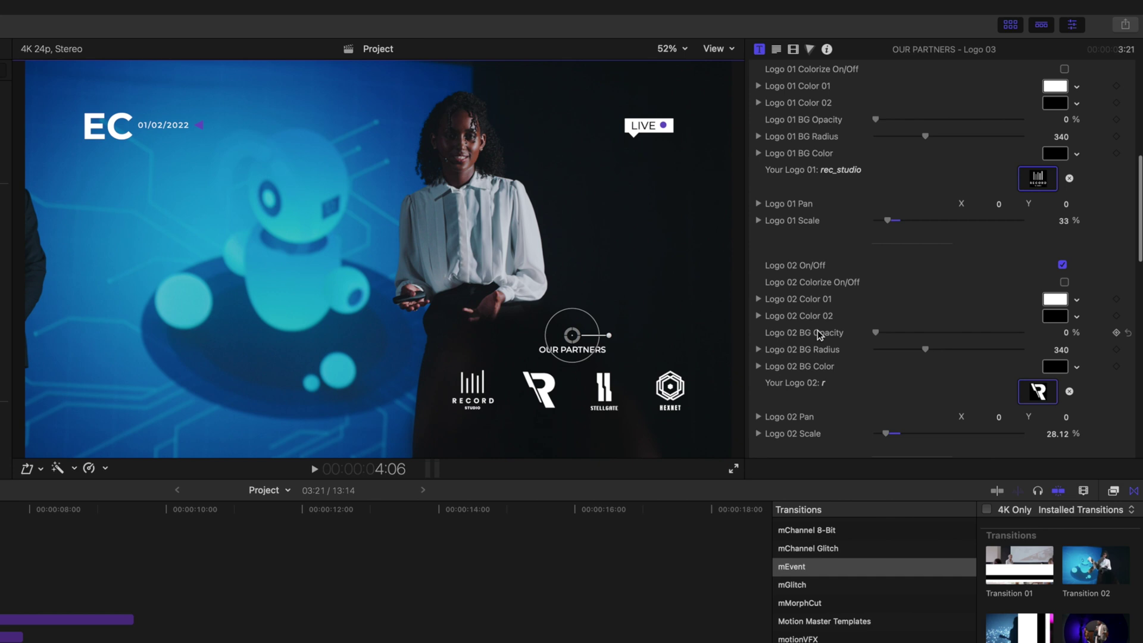
scroll(819, 334, down, 10)
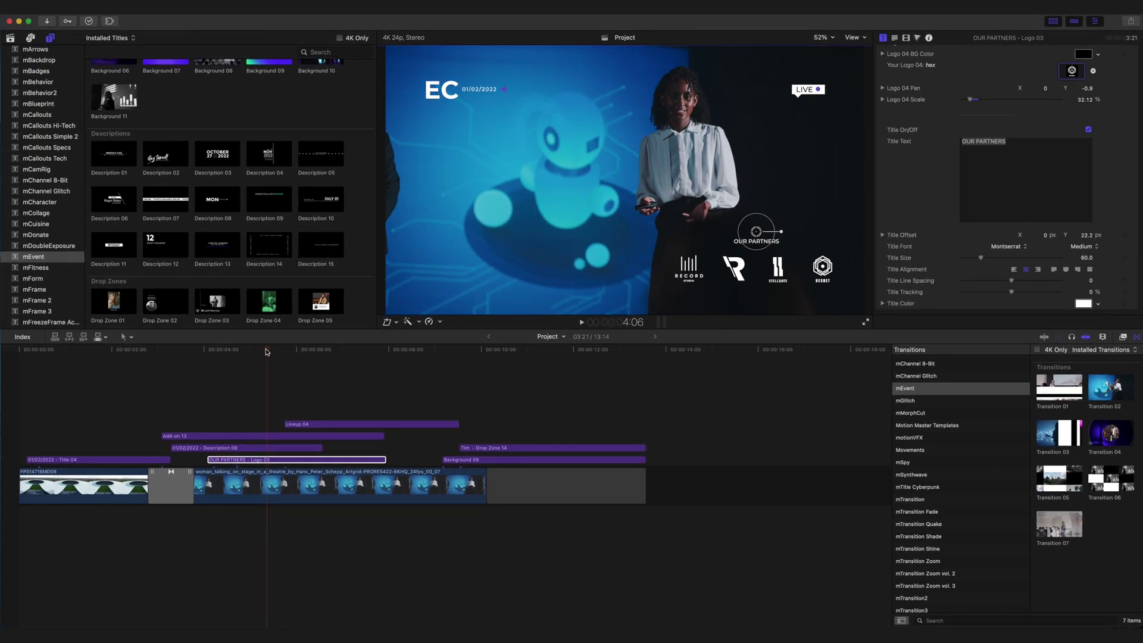
drag(266, 351, 342, 355)
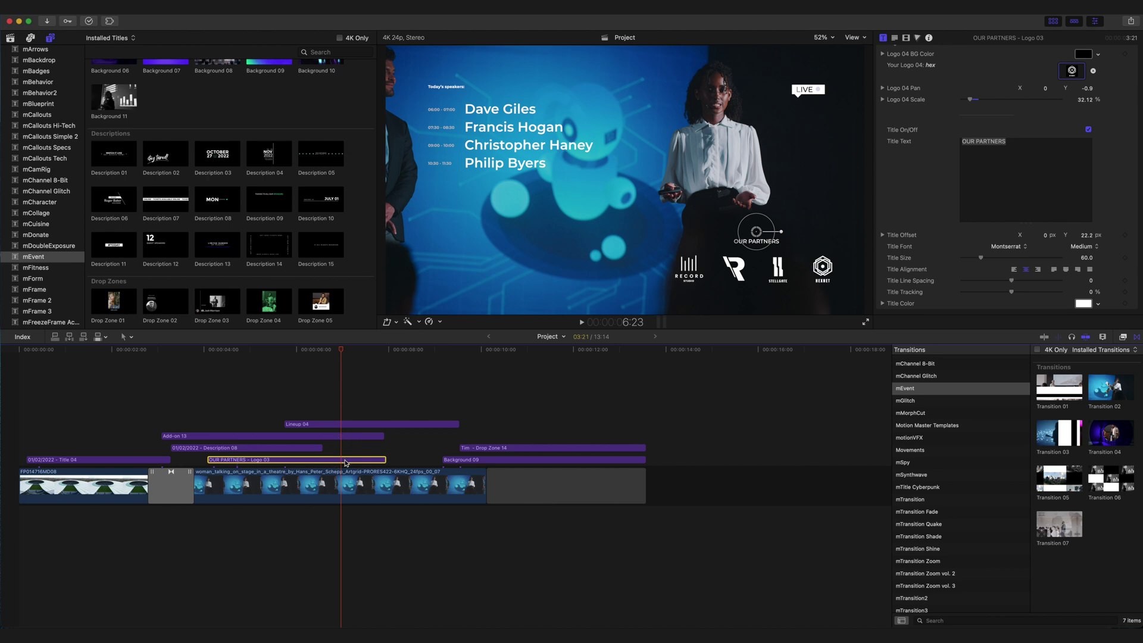
drag(349, 351, 386, 370)
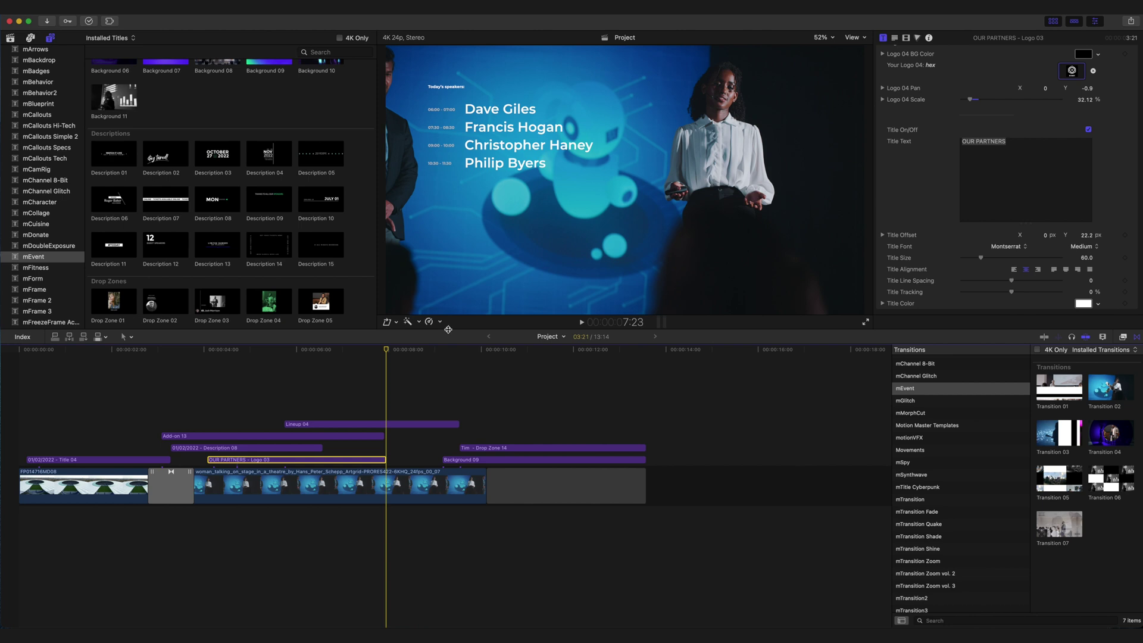
click(387, 423)
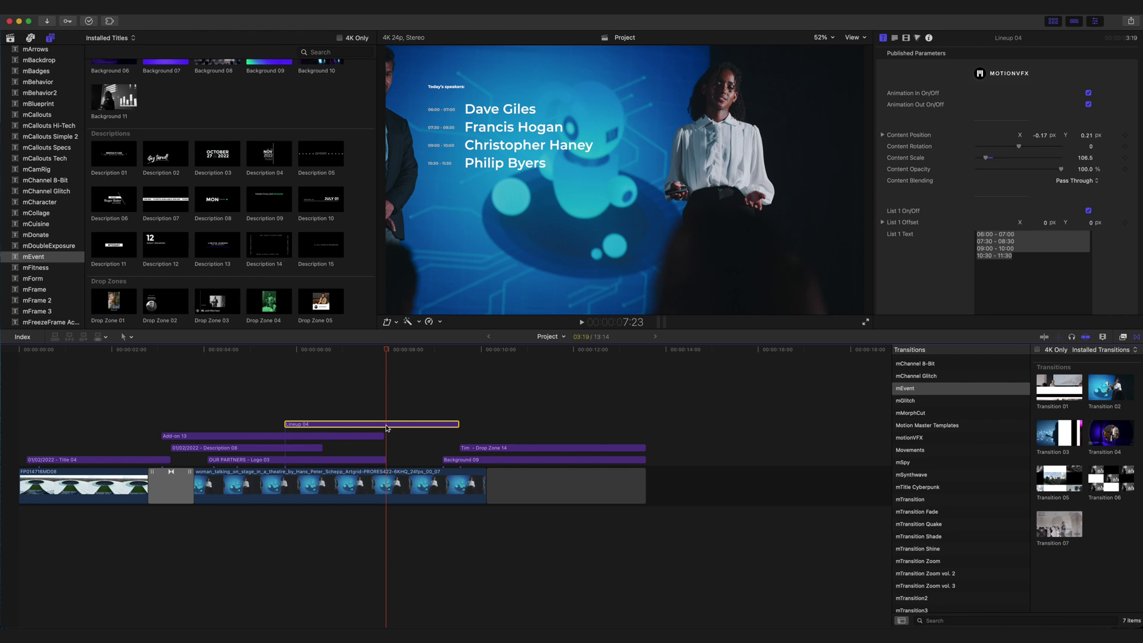
scroll(363, 242, down, 10)
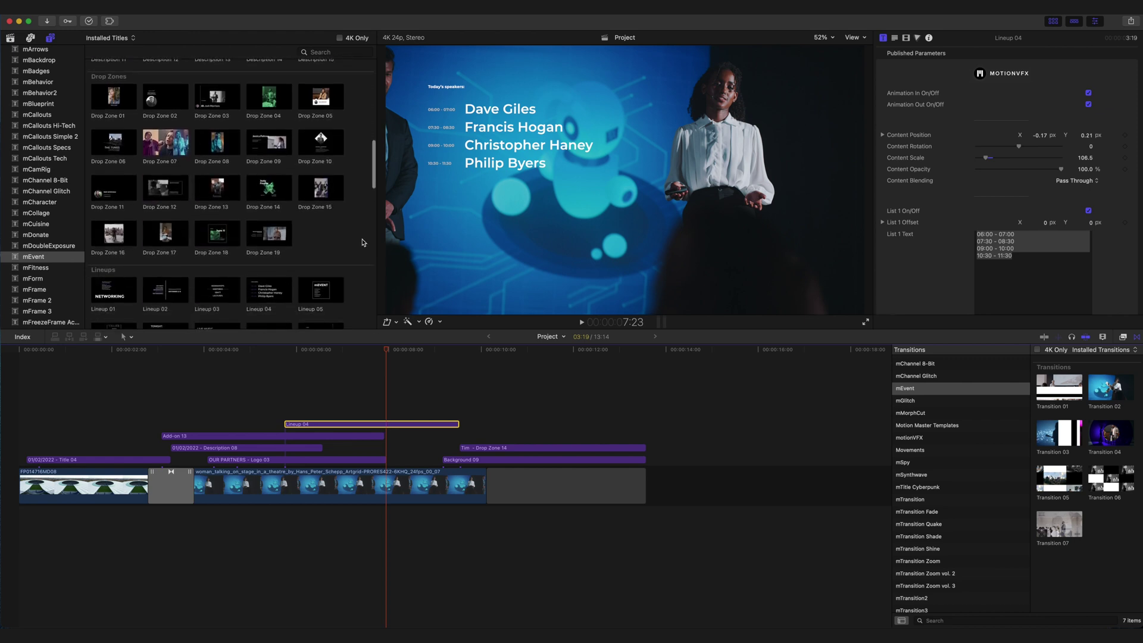
scroll(363, 243, down, 2)
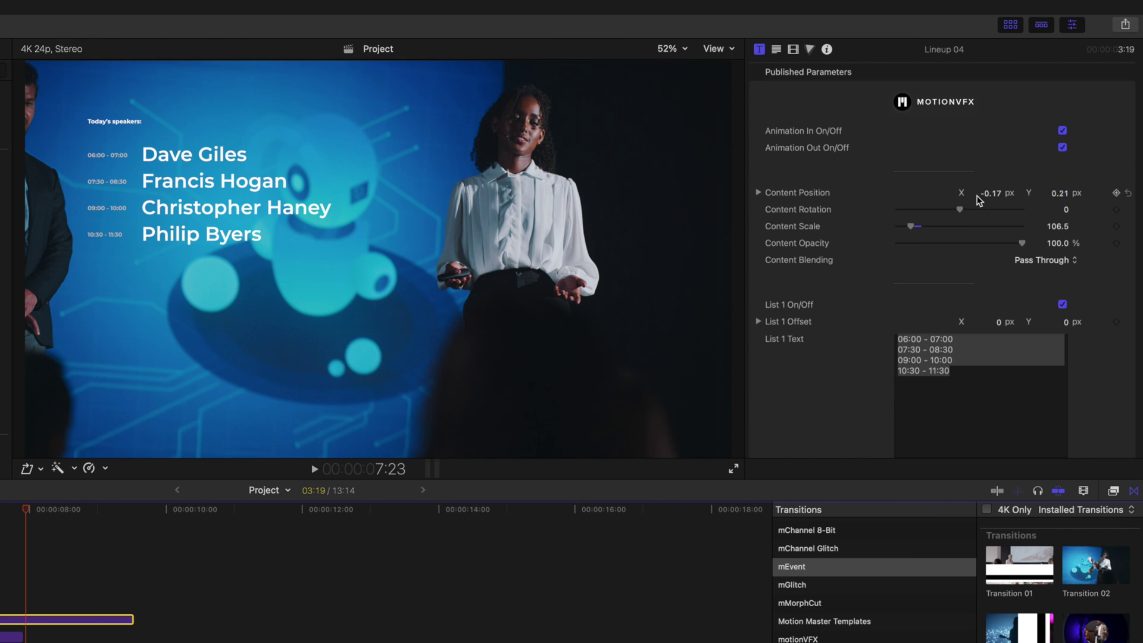
Step: Try repositioning the lineup with Content Position Y 0.03 and with its on-screen handle at 25% viewer zoom, and restore the position and Fit view
drag(1060, 196, 1061, 218)
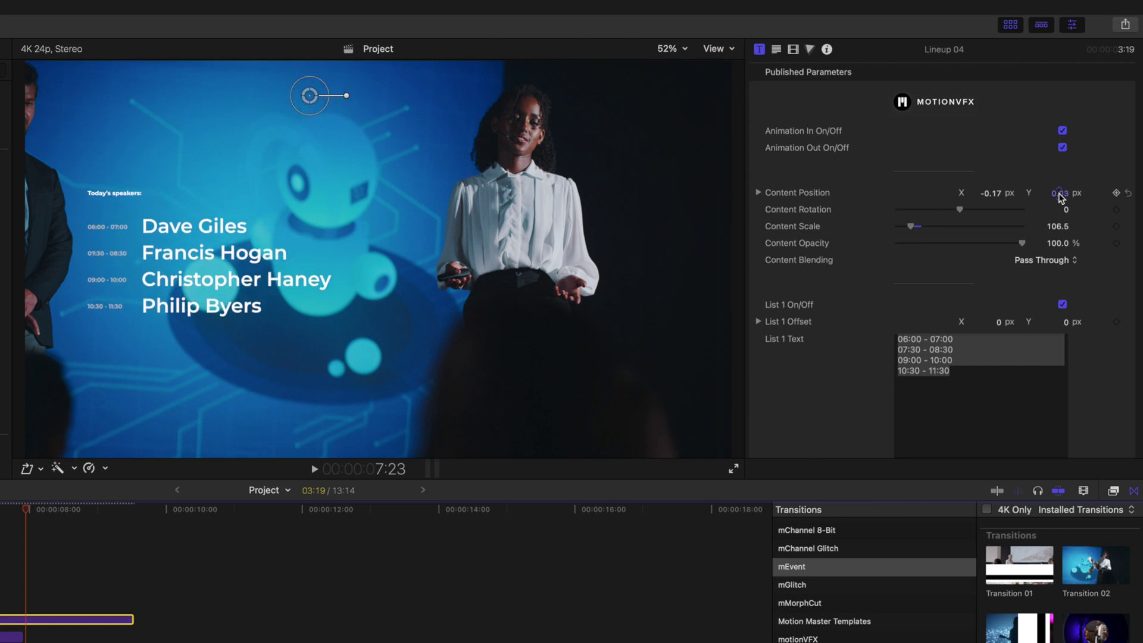
key(super+z)
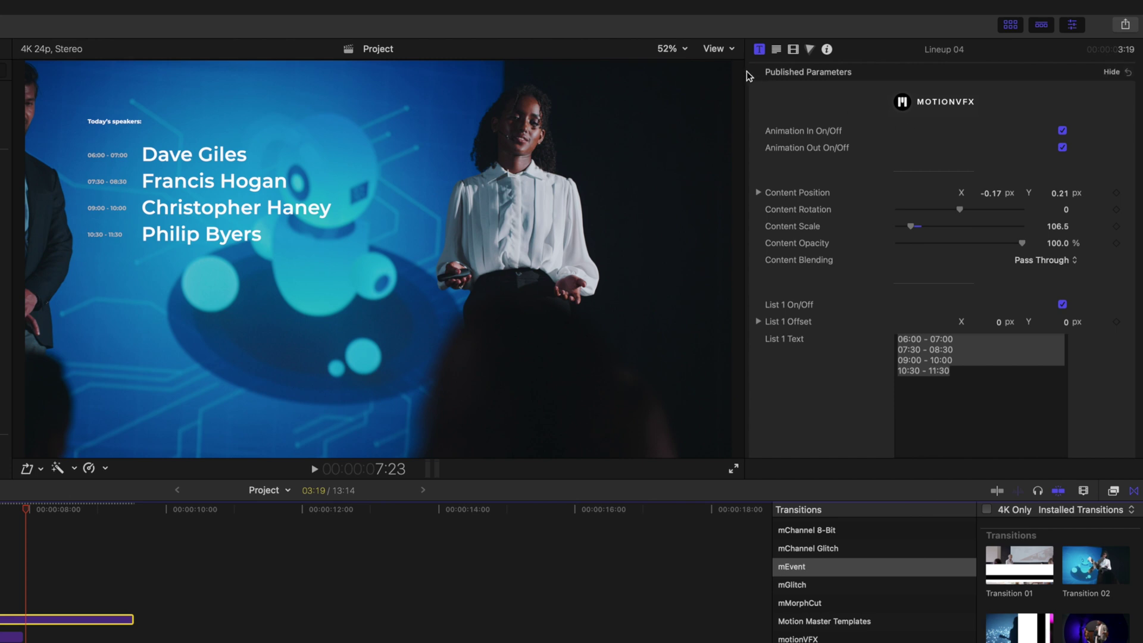
click(685, 50)
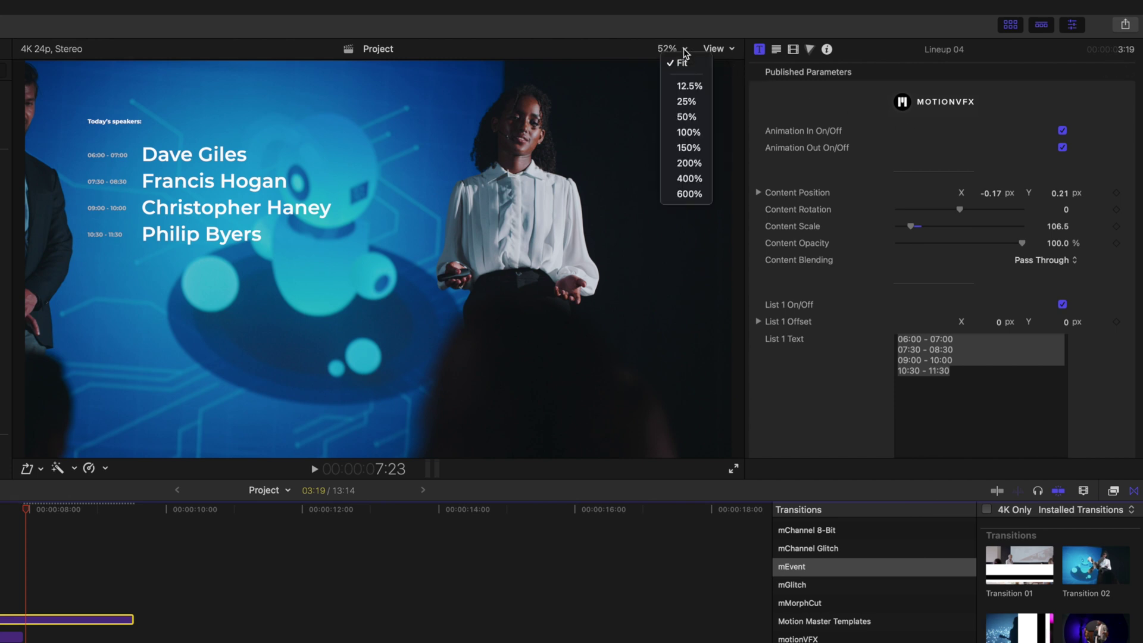
click(684, 102)
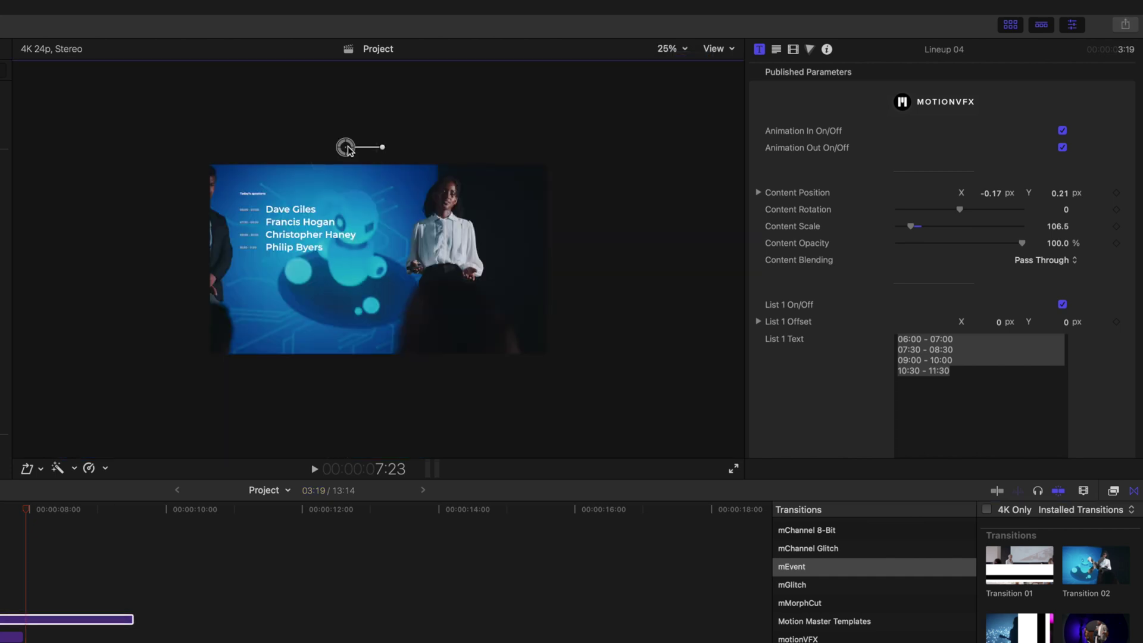
mouse_move(348, 151)
mouse_down()
mouse_move(368, 183)
mouse_move(542, 246)
mouse_move(322, 150)
mouse_move(299, 122)
mouse_move(335, 139)
mouse_up()
click(678, 50)
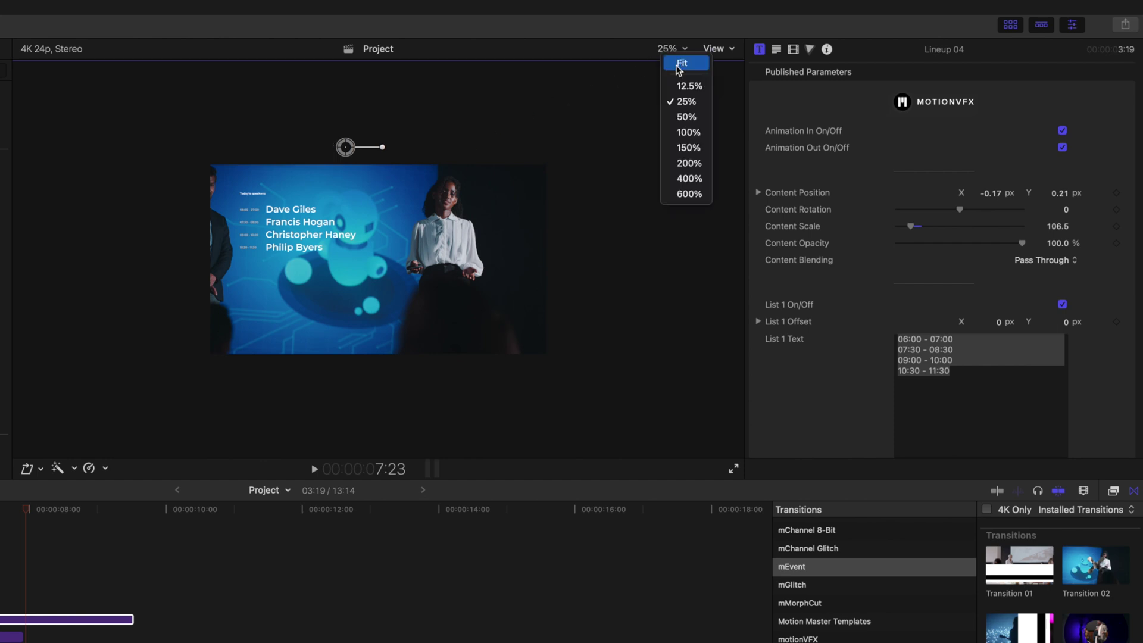
click(678, 67)
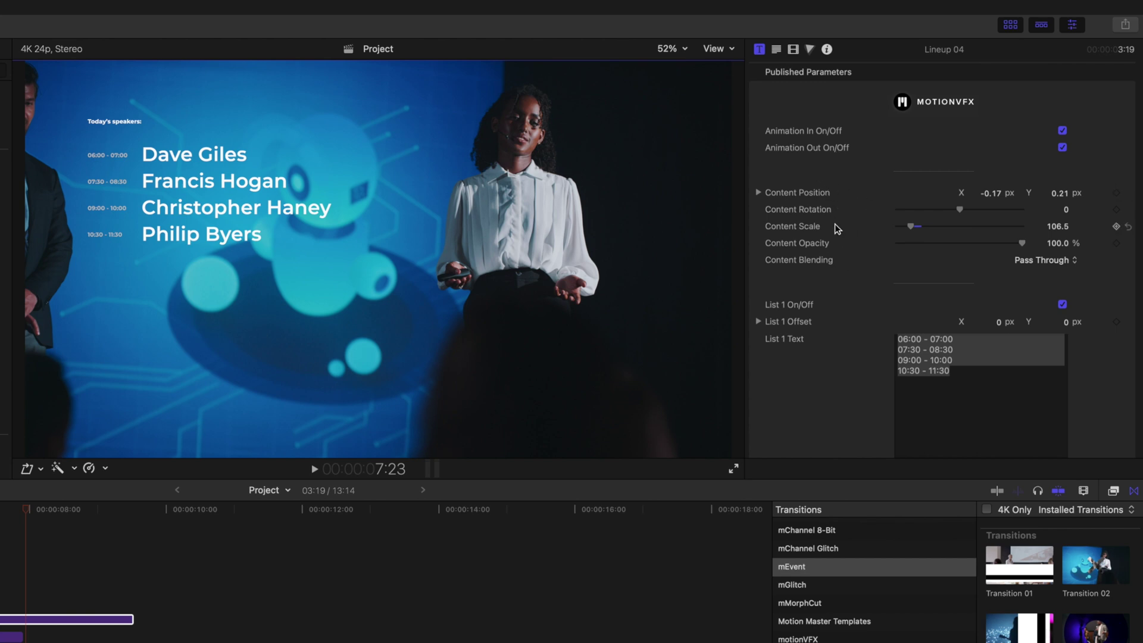
Step: Switch the lineup's List 1 with the session times off and back on, and look over the List 2 settings
scroll(829, 257, down, 5)
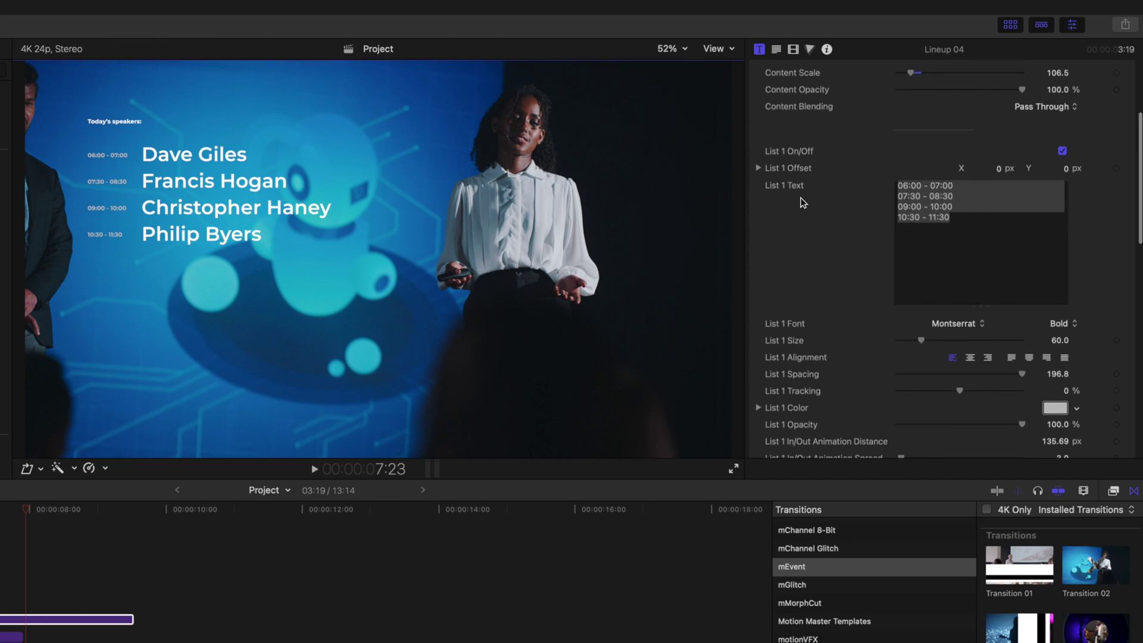
click(1063, 152)
click(1063, 152)
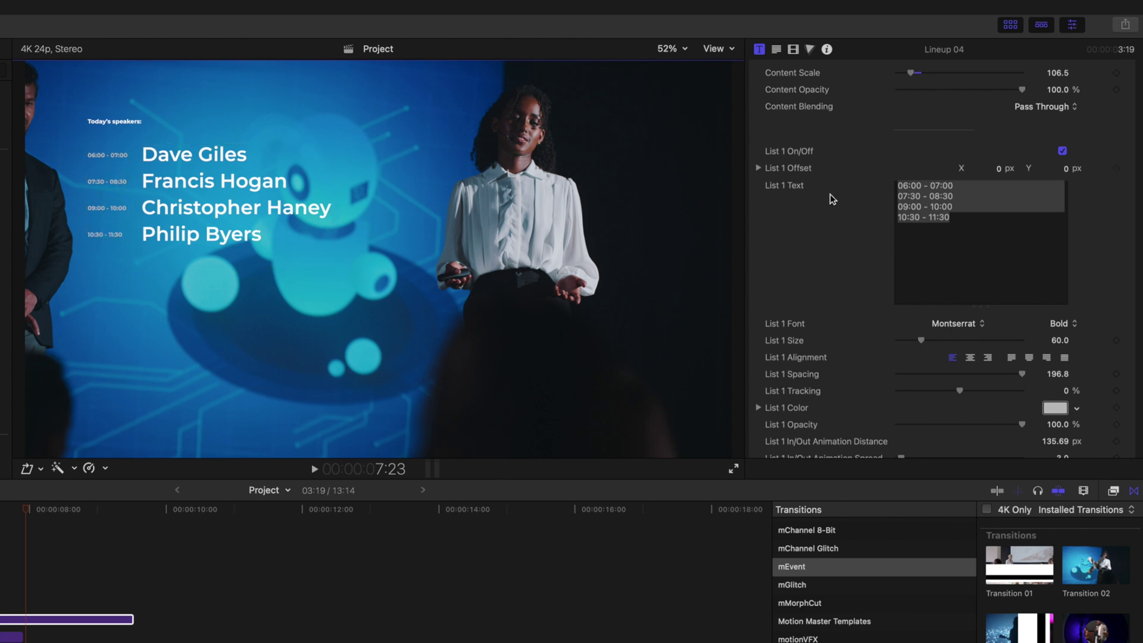
scroll(841, 198, down, 5)
scroll(843, 203, down, 2)
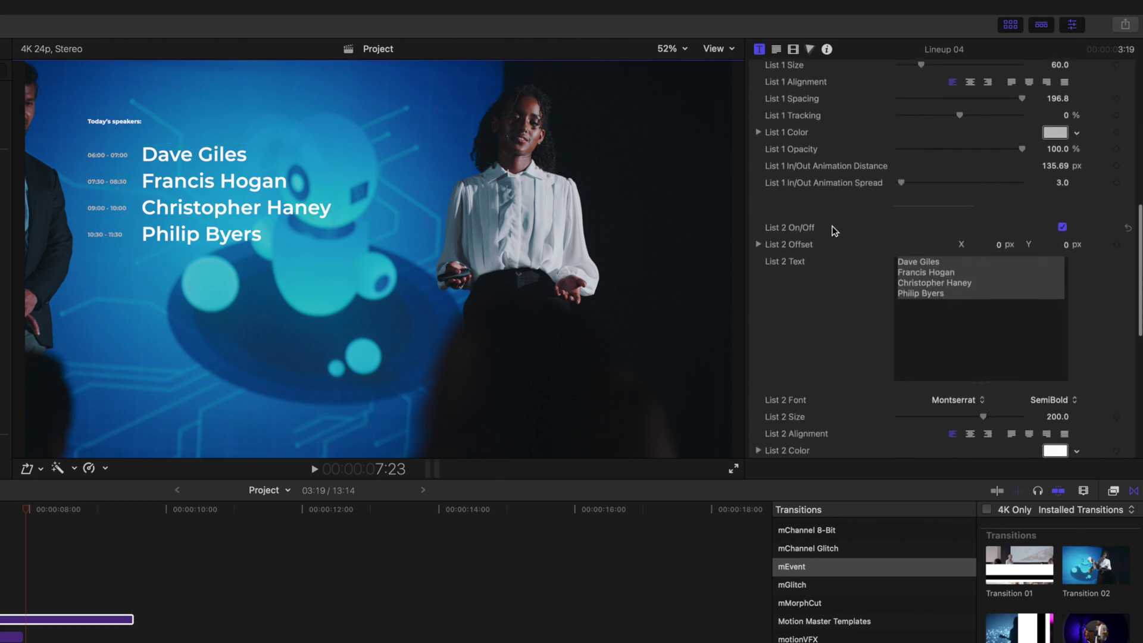
Step: Switch the lineup's List 2 with the speaker names and its Title heading off and back on
click(1062, 227)
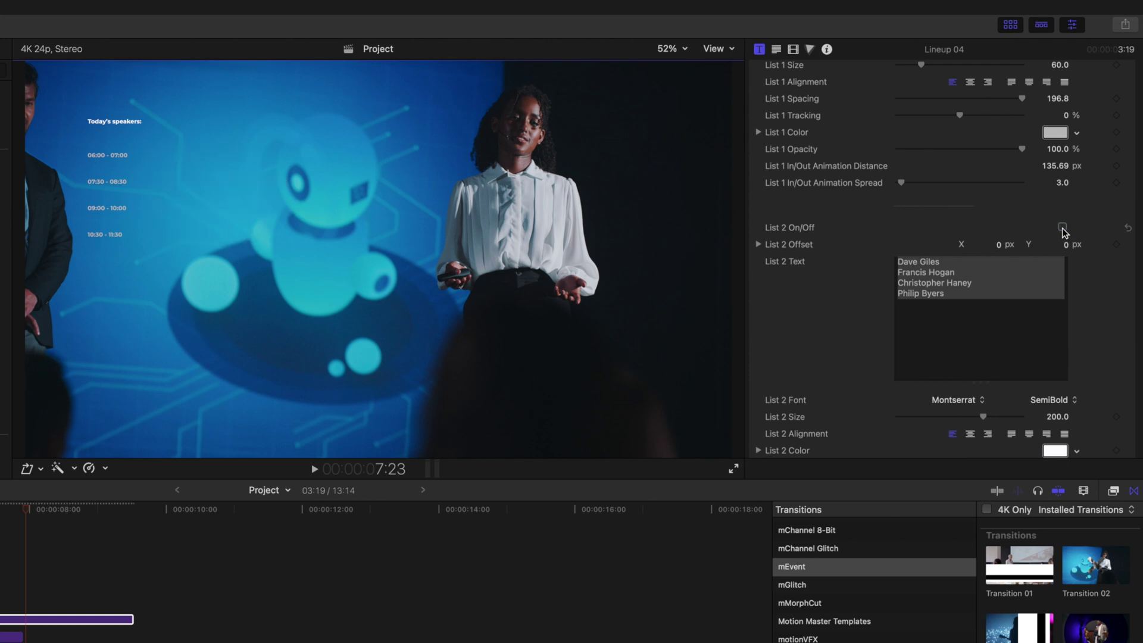
click(1062, 227)
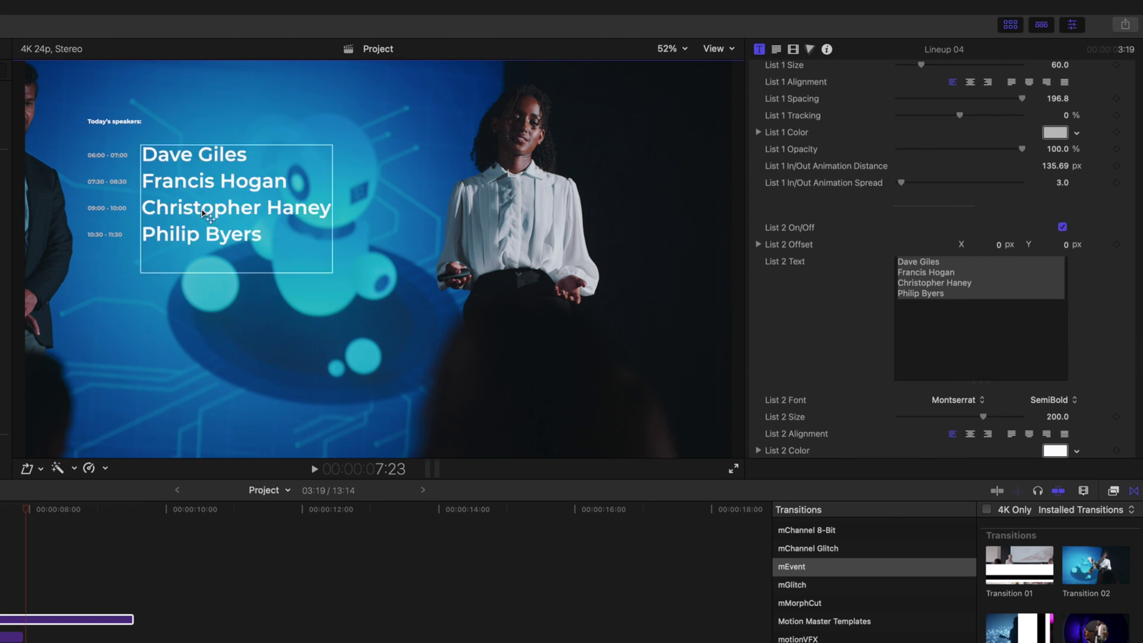
scroll(836, 260, down, 7)
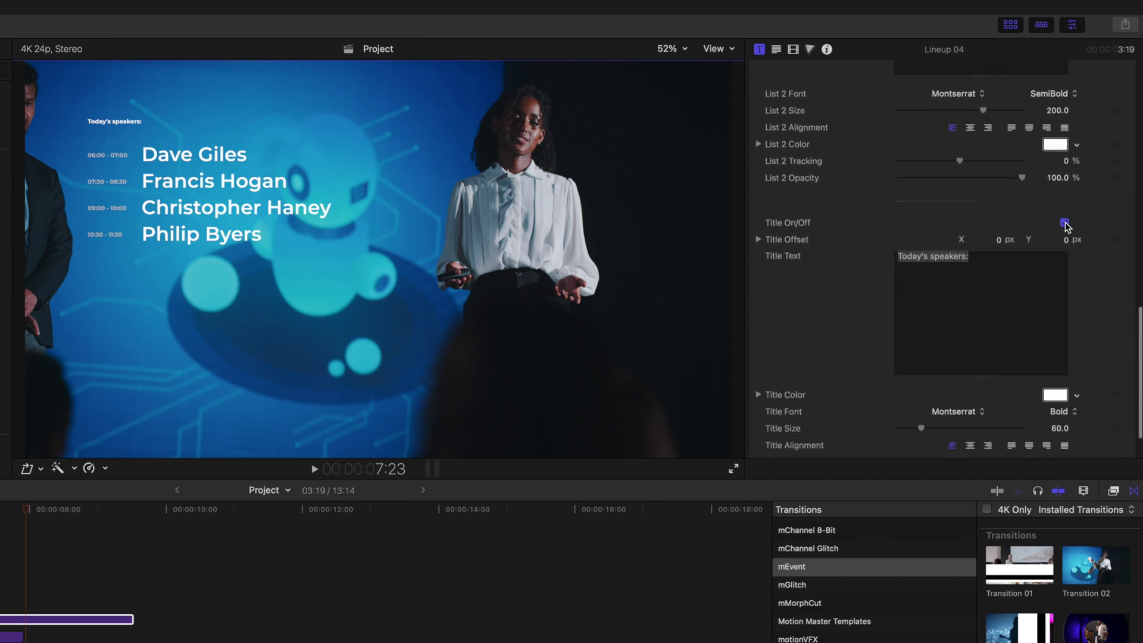
click(1064, 223)
click(1064, 223)
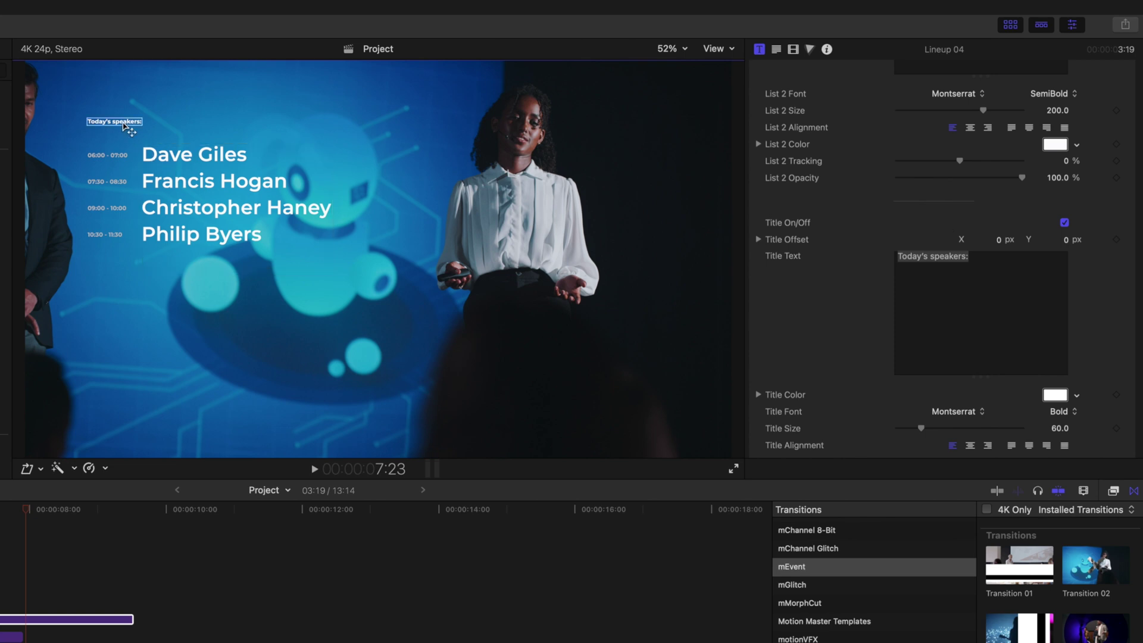
Step: Try moving the lineup's heading, speaker names and session times directly in the viewer, restore them, and look over the Title settings
mouse_move(125, 126)
mouse_down()
mouse_move(229, 127)
mouse_move(137, 253)
mouse_move(250, 273)
mouse_move(191, 137)
mouse_move(130, 122)
mouse_up()
click(191, 181)
drag(190, 182, 279, 264)
drag(110, 184, 95, 207)
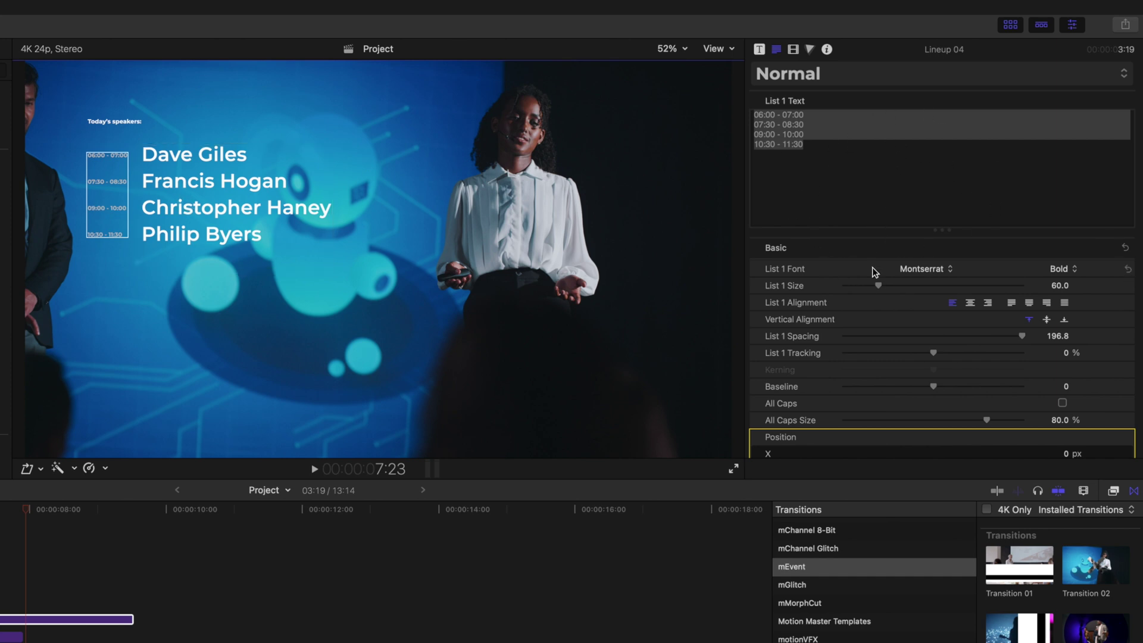
click(759, 50)
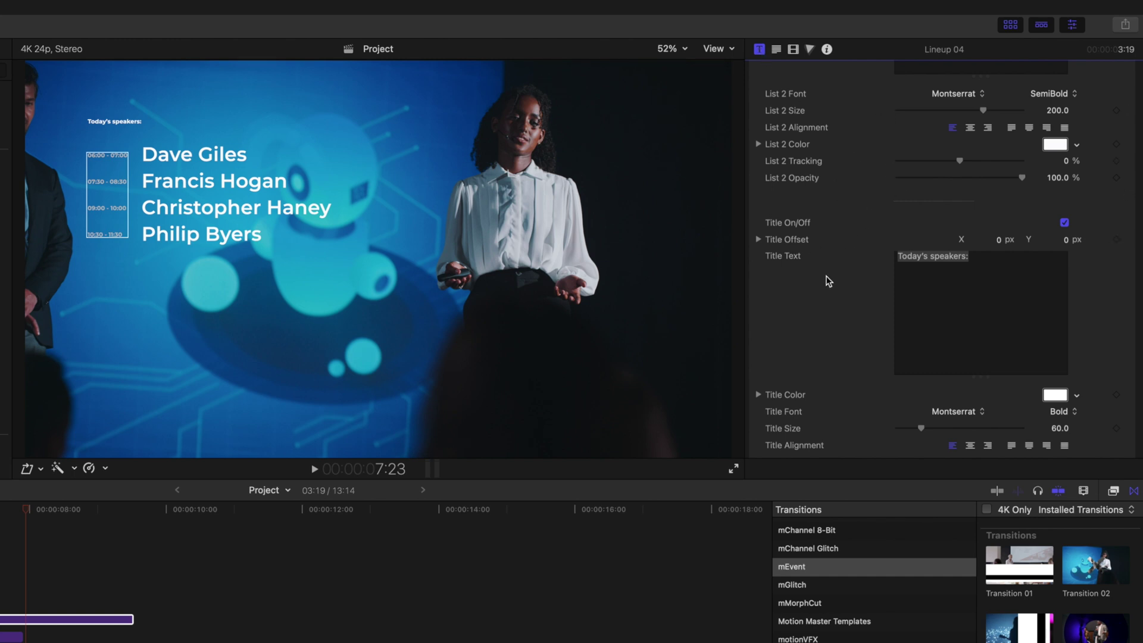
scroll(829, 281, down, 2)
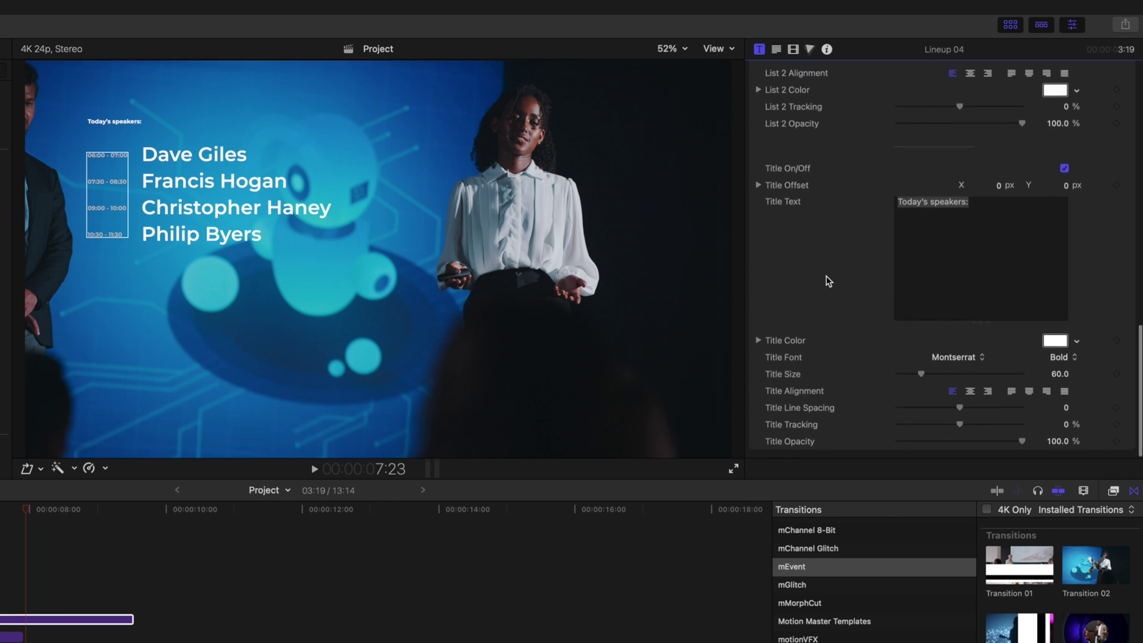
scroll(828, 280, up, 6)
scroll(827, 276, up, 5)
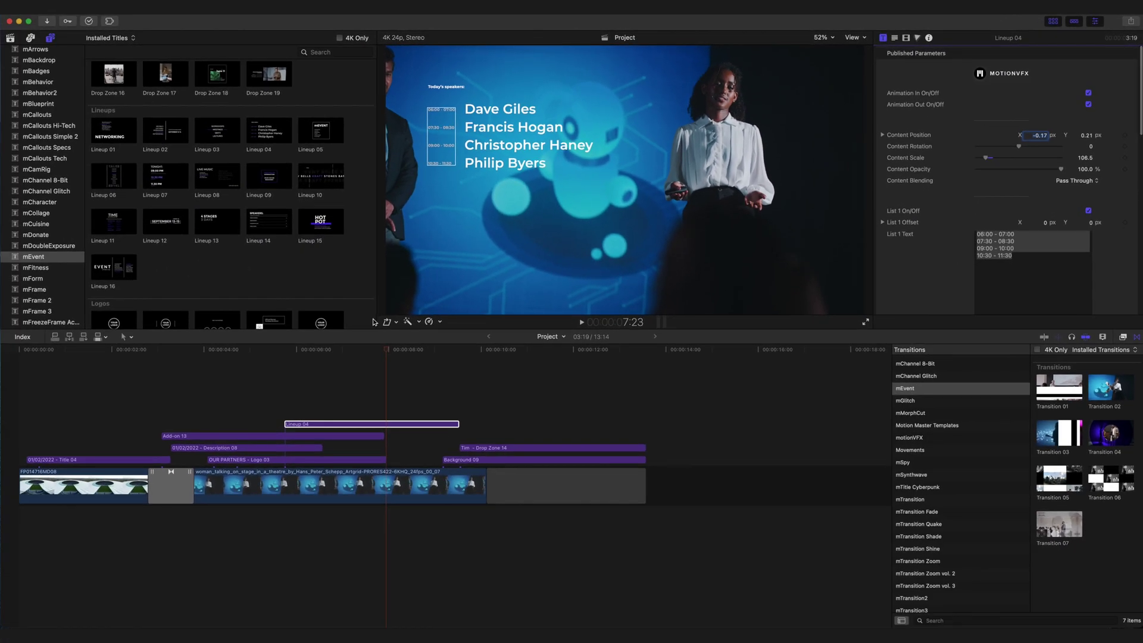
Step: Select the Background 09 title with the playhead at 11:07, and browse to the Backgrounds group of the mEvent titles
drag(388, 351, 541, 361)
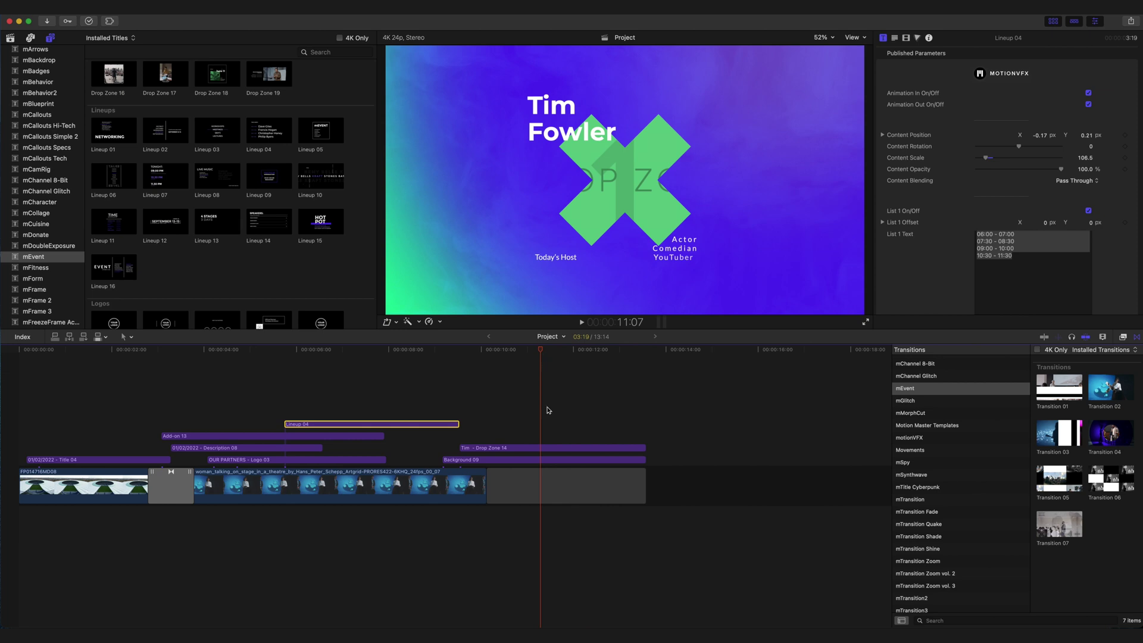
click(539, 461)
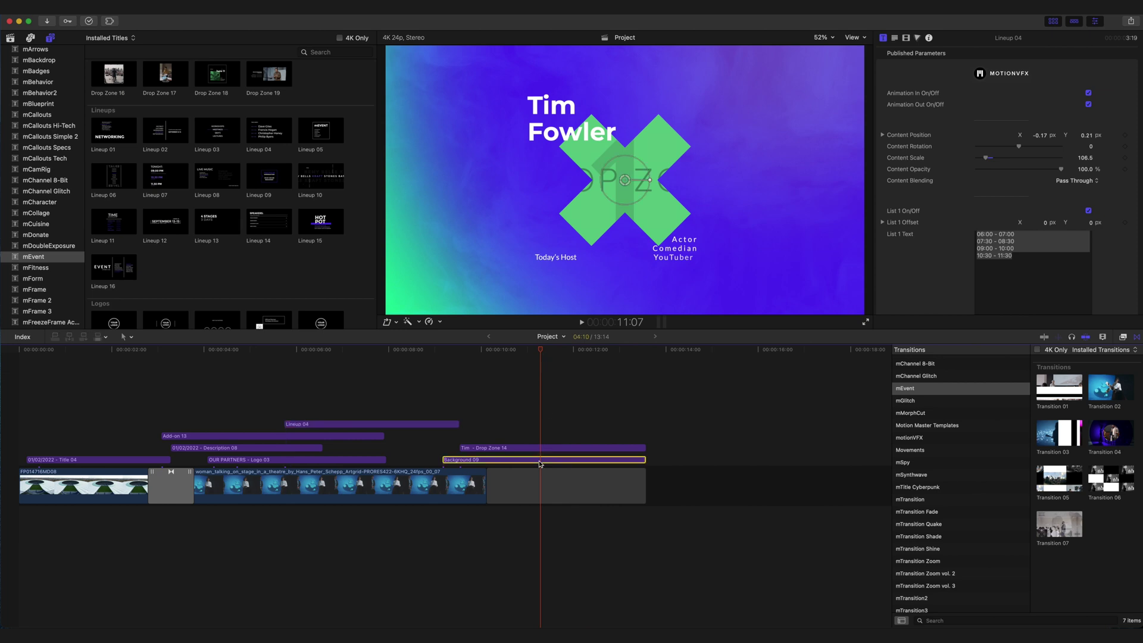
scroll(351, 255, up, 10)
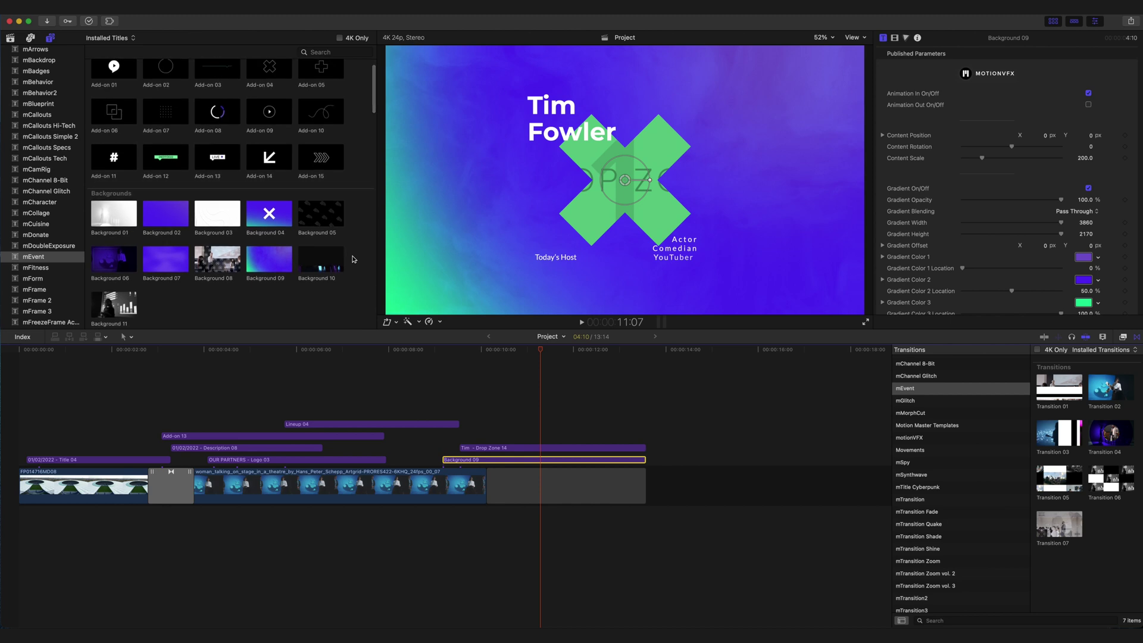
scroll(353, 259, up, 2)
scroll(353, 259, down, 5)
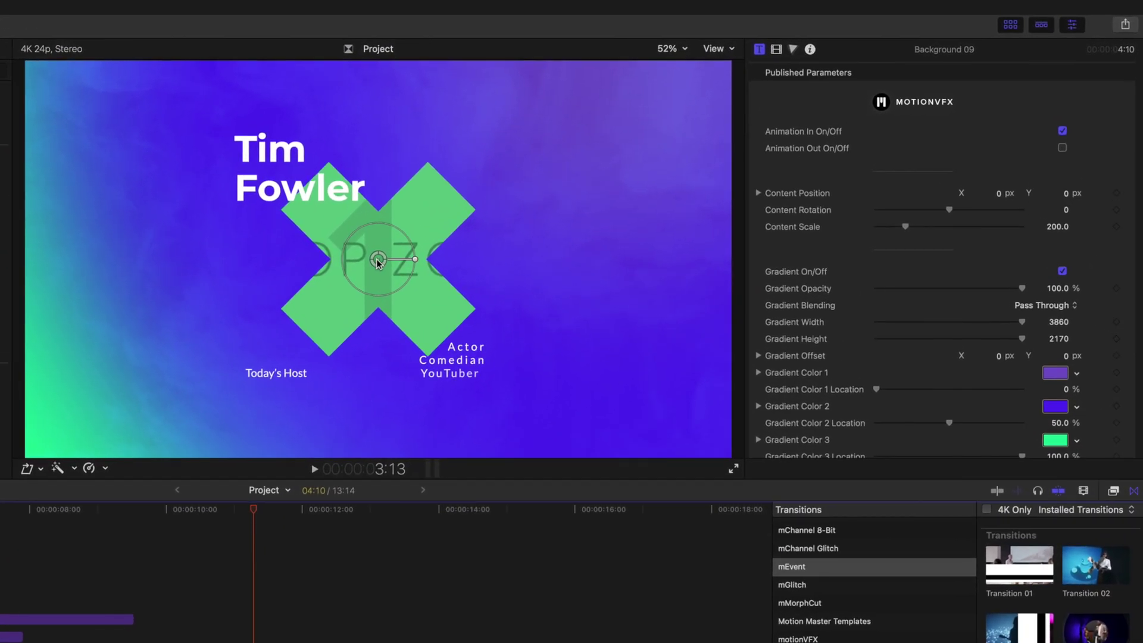
Step: Try repositioning the background to Content Position X 0.1, Y 0.08 with its on-screen handle, and undo the move
drag(377, 260, 416, 231)
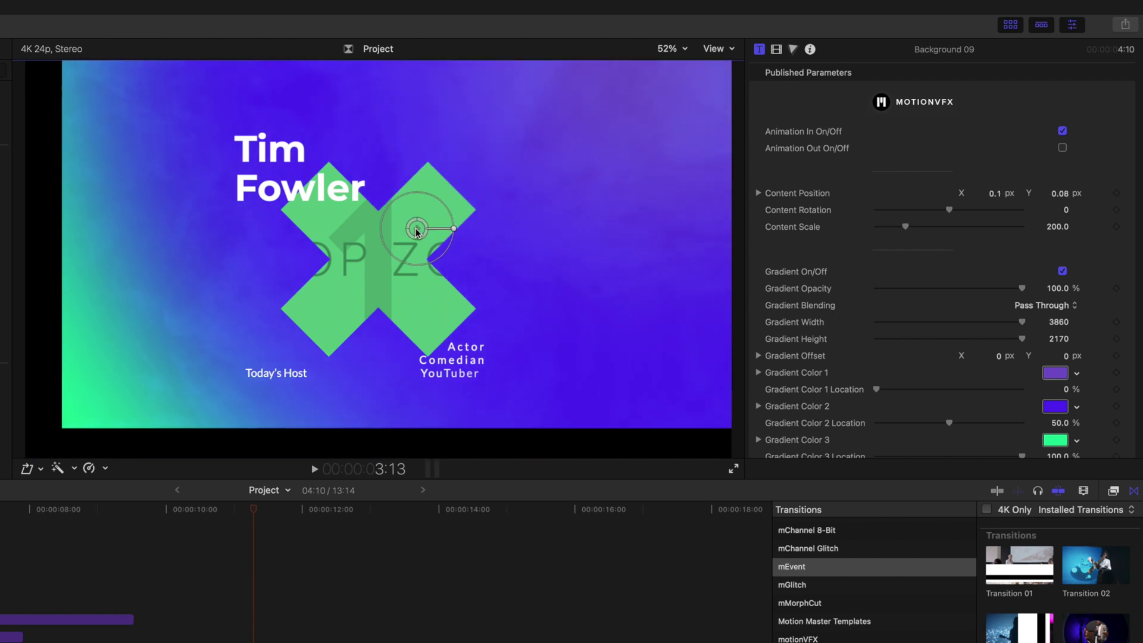
key(super+z)
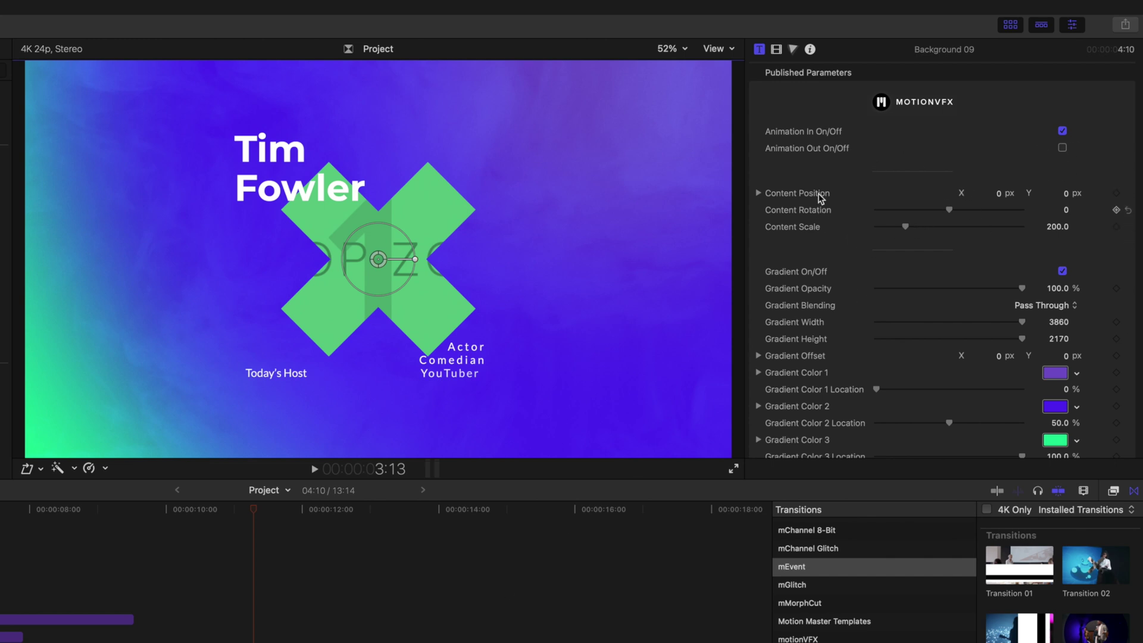
Step: Switch the background's gradient off and back on, try Gradient Opacity 73.24%, and restore it to 100%
scroll(819, 230, down, 5)
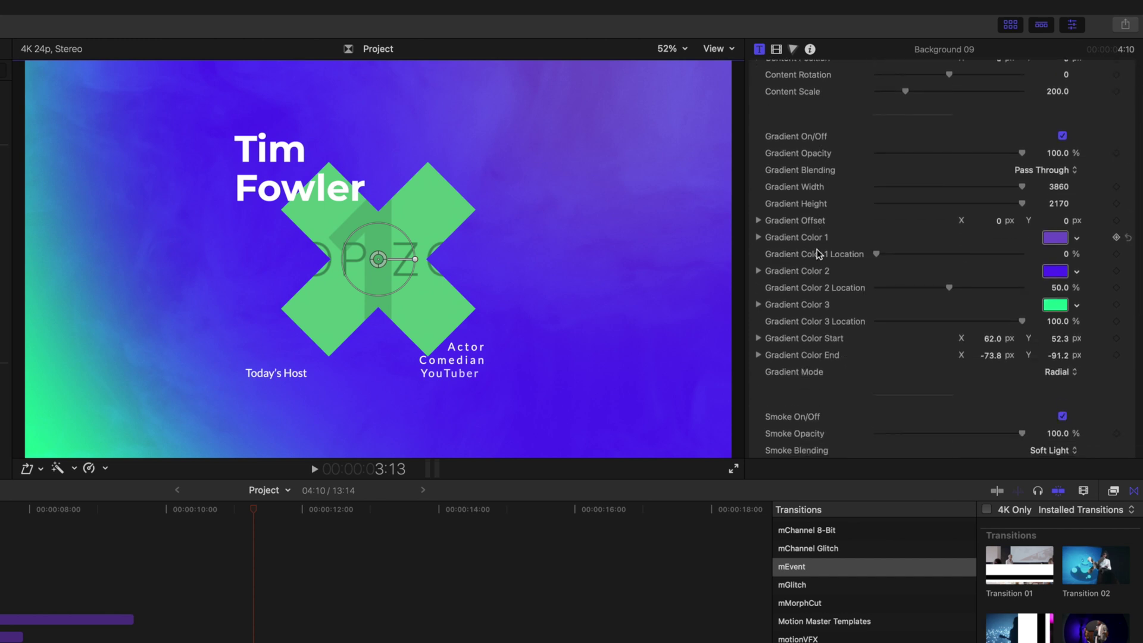
click(1063, 136)
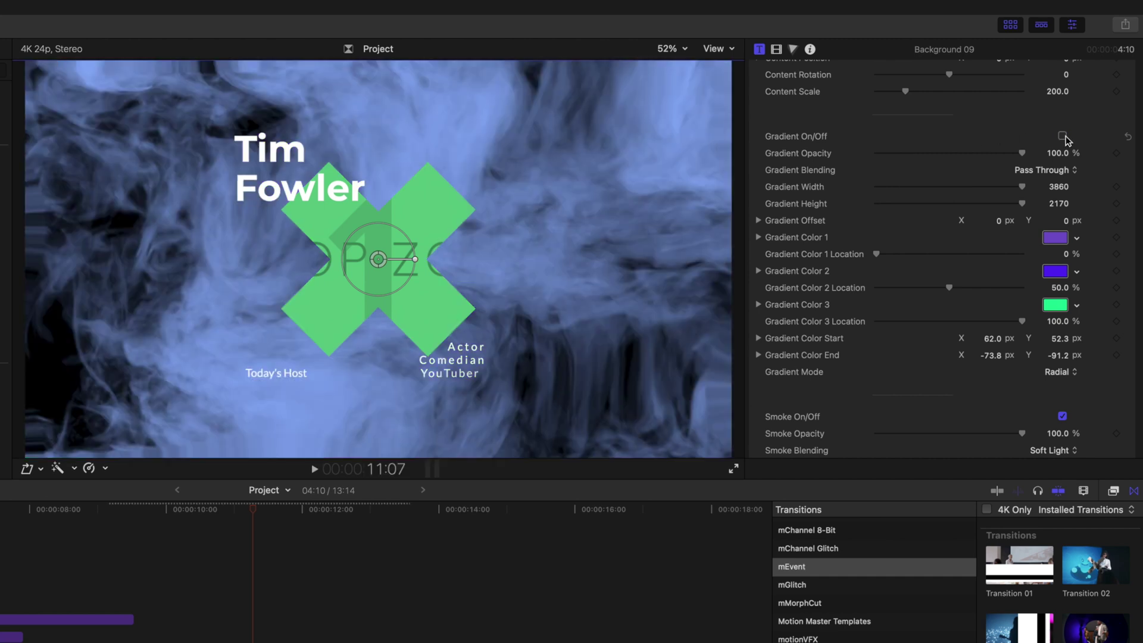
click(1062, 136)
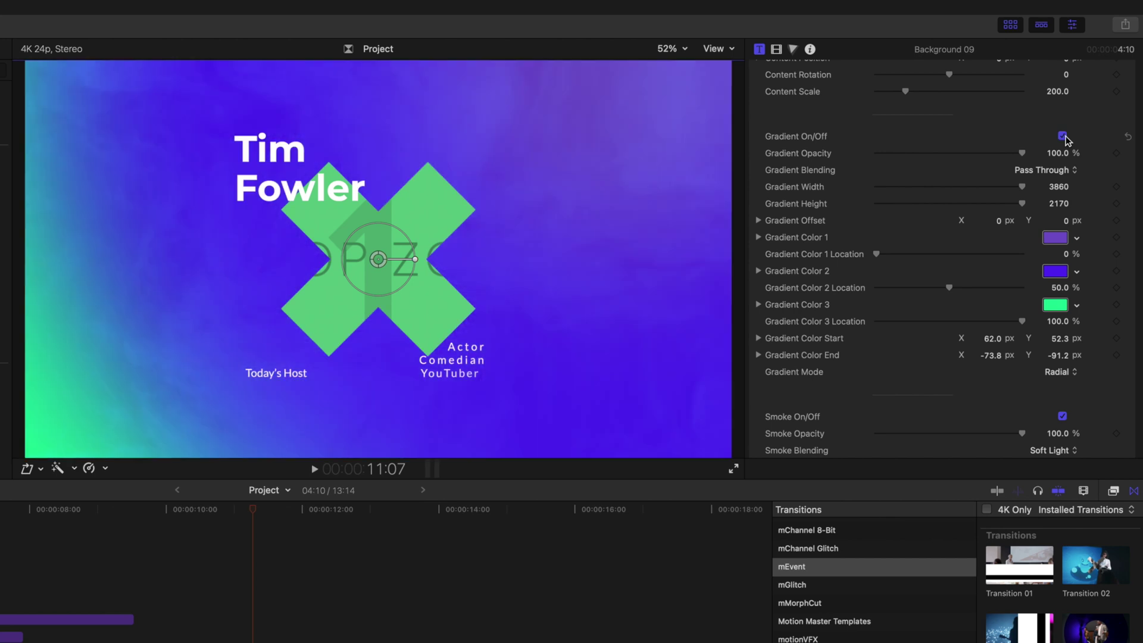
click(1063, 135)
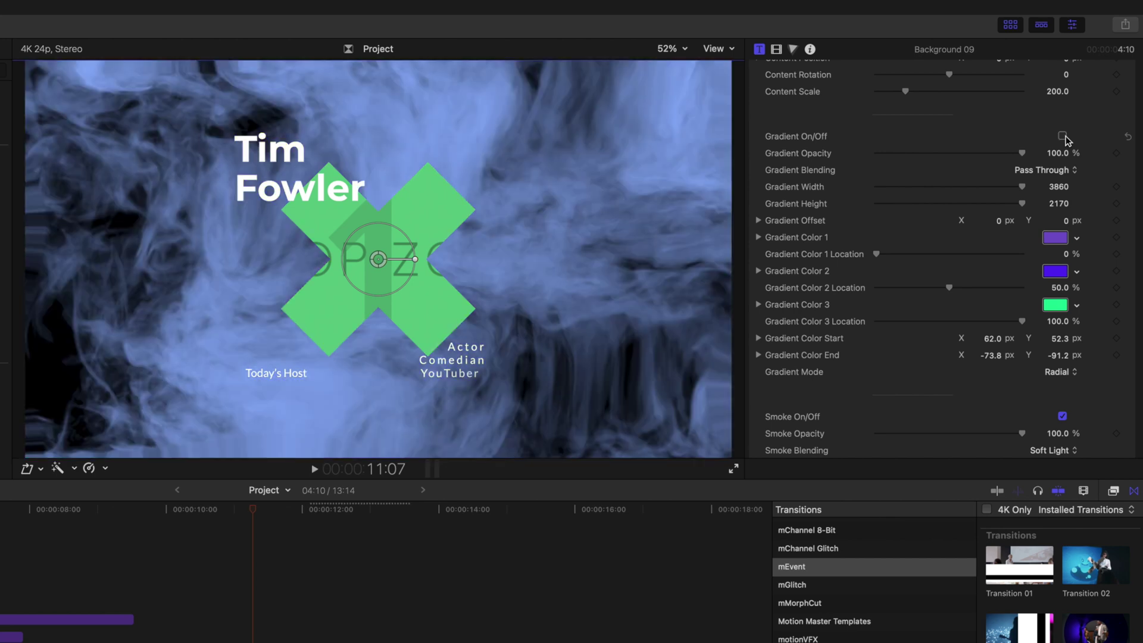
click(1063, 135)
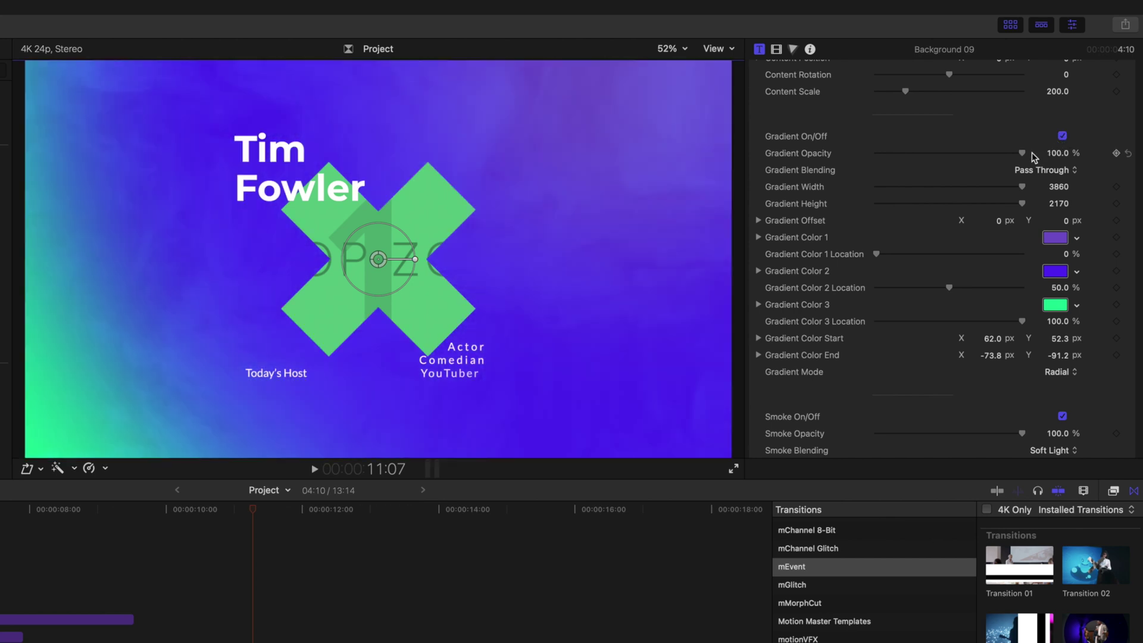
drag(1021, 153, 983, 155)
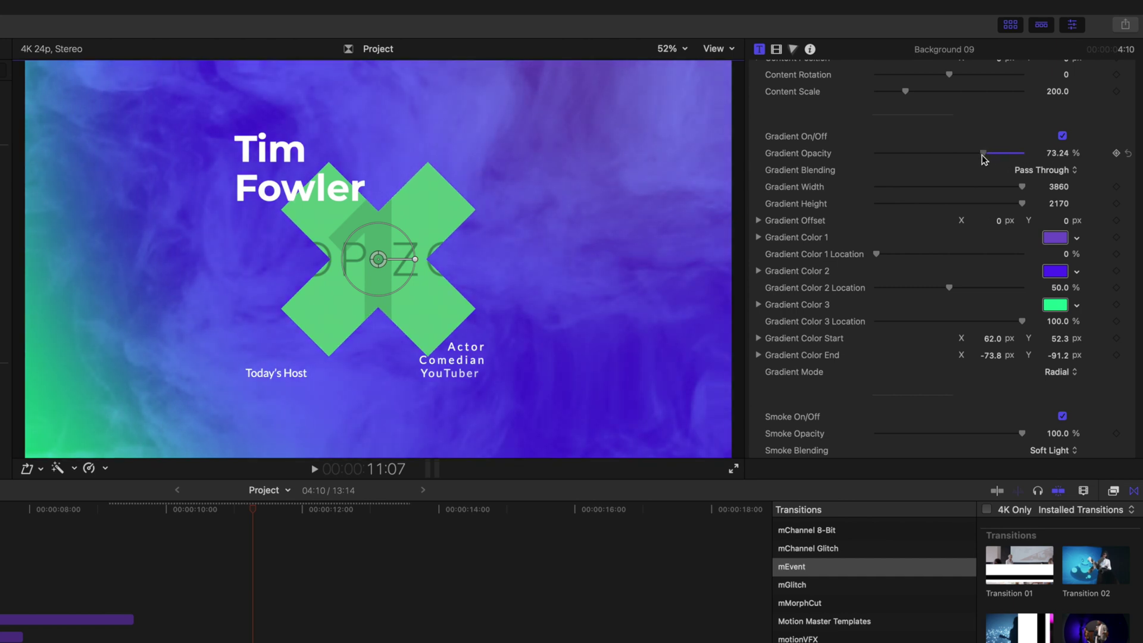
drag(983, 156, 1049, 167)
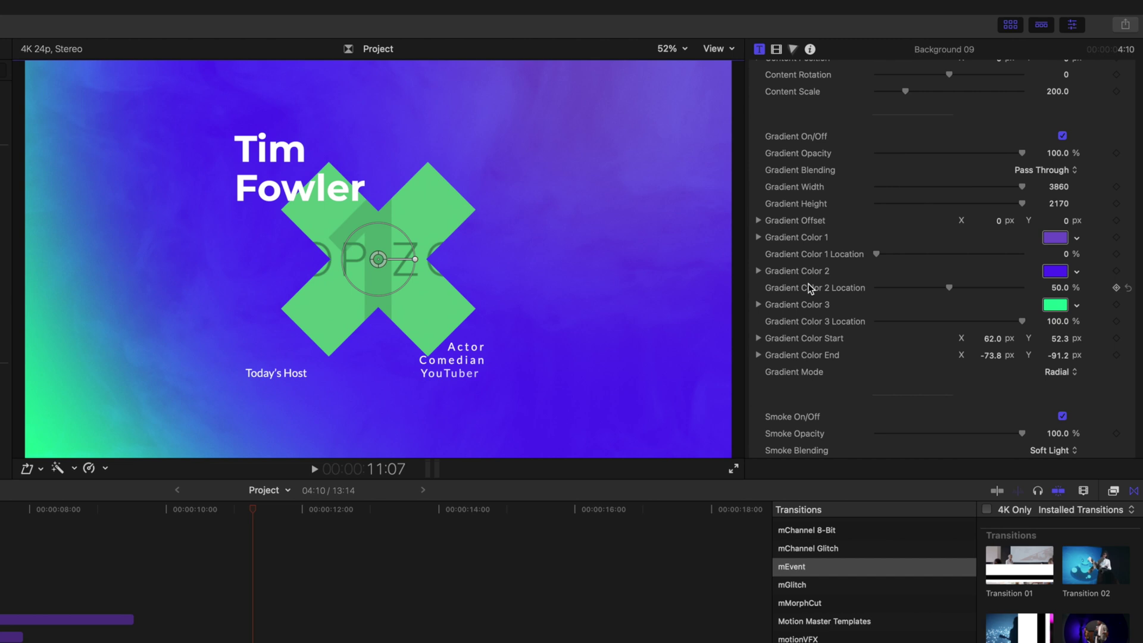
Step: Switch the background's smoke off and back on, and try its opacity control, leaving Smoke Opacity at 100%
scroll(808, 288, down, 5)
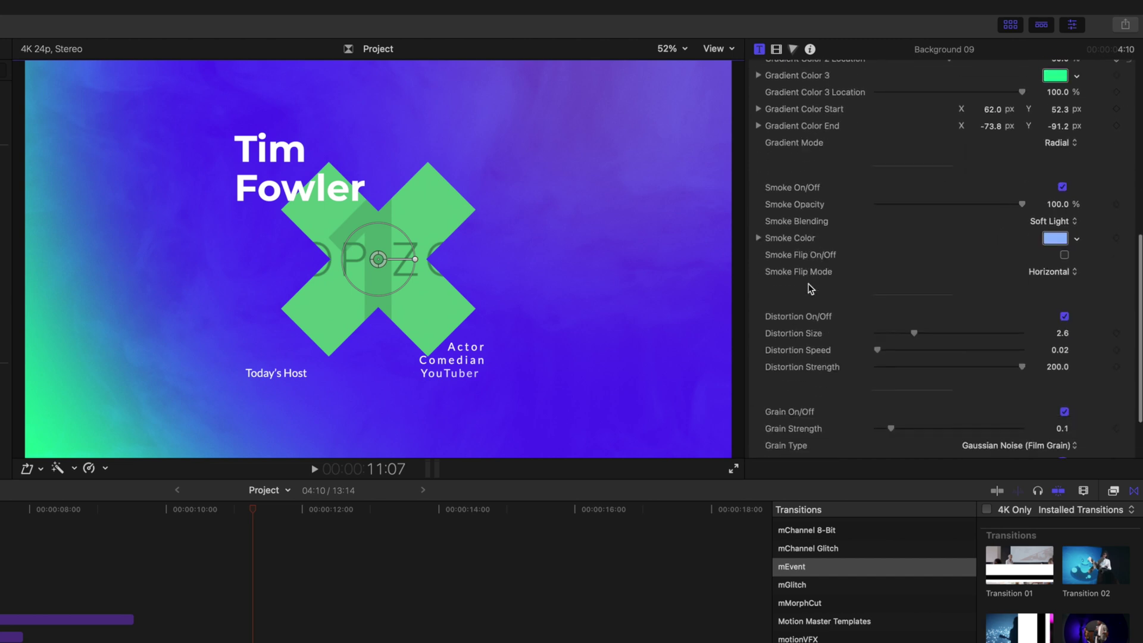
click(1062, 188)
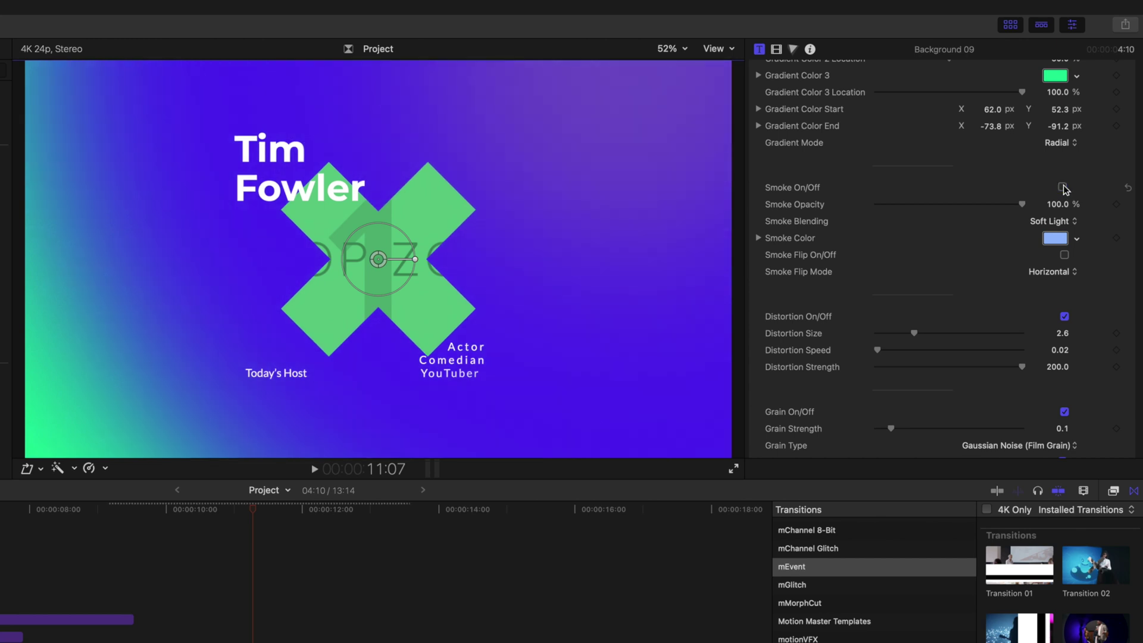
click(1063, 188)
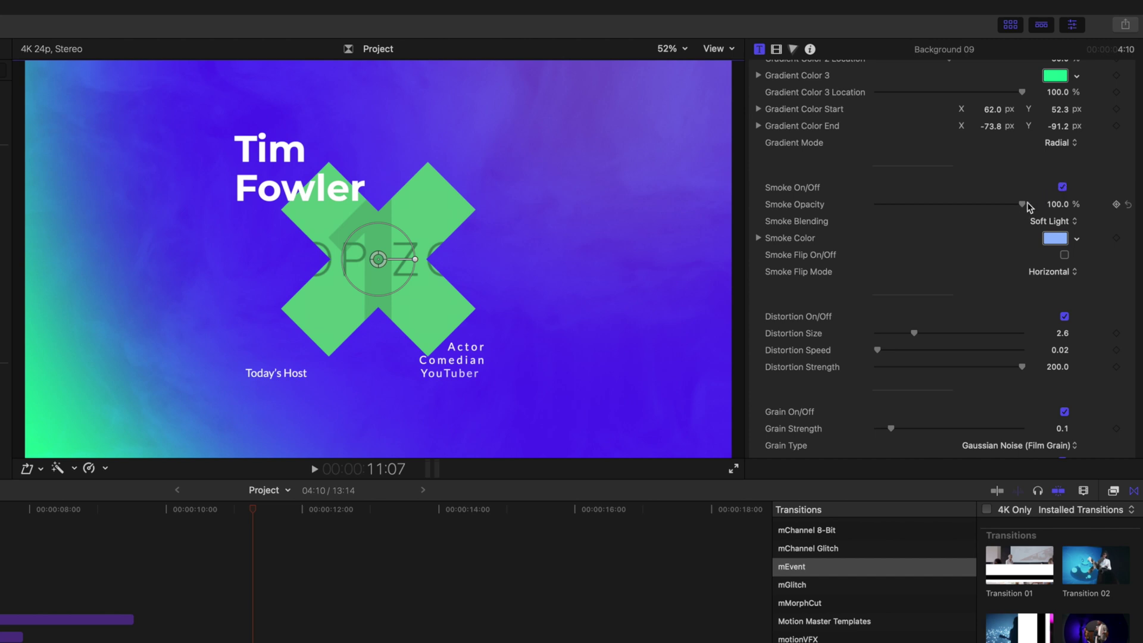
drag(1024, 205, 1054, 209)
Step: Switch on Smoke Flip, try the Vertical and Both flip modes, and restore Horizontal with the flip off
click(1064, 256)
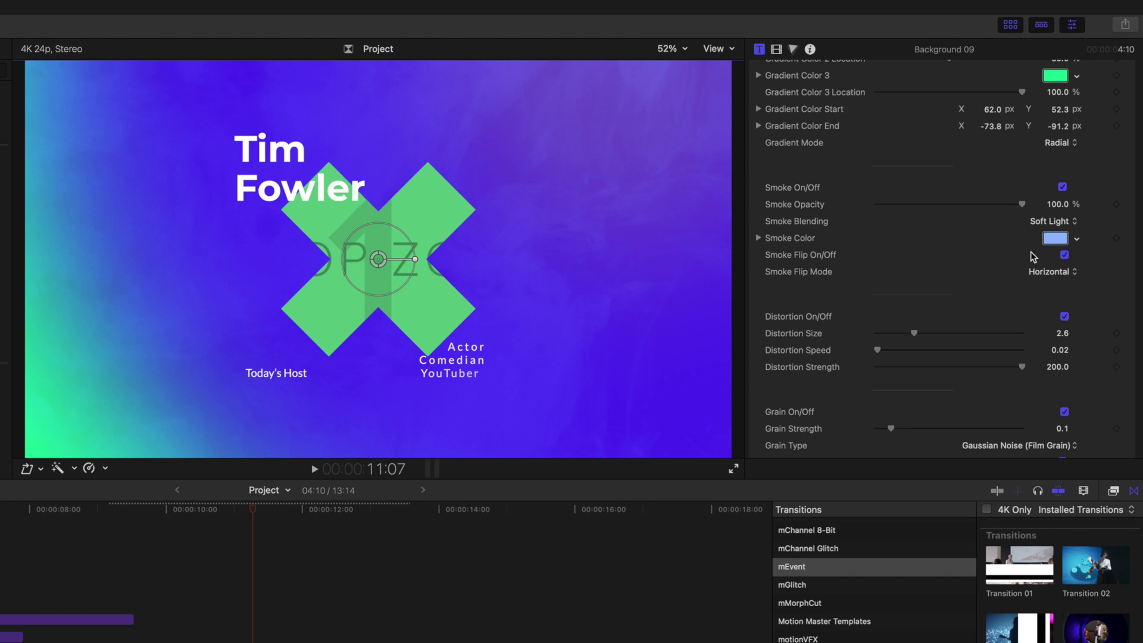
click(1072, 272)
click(1065, 289)
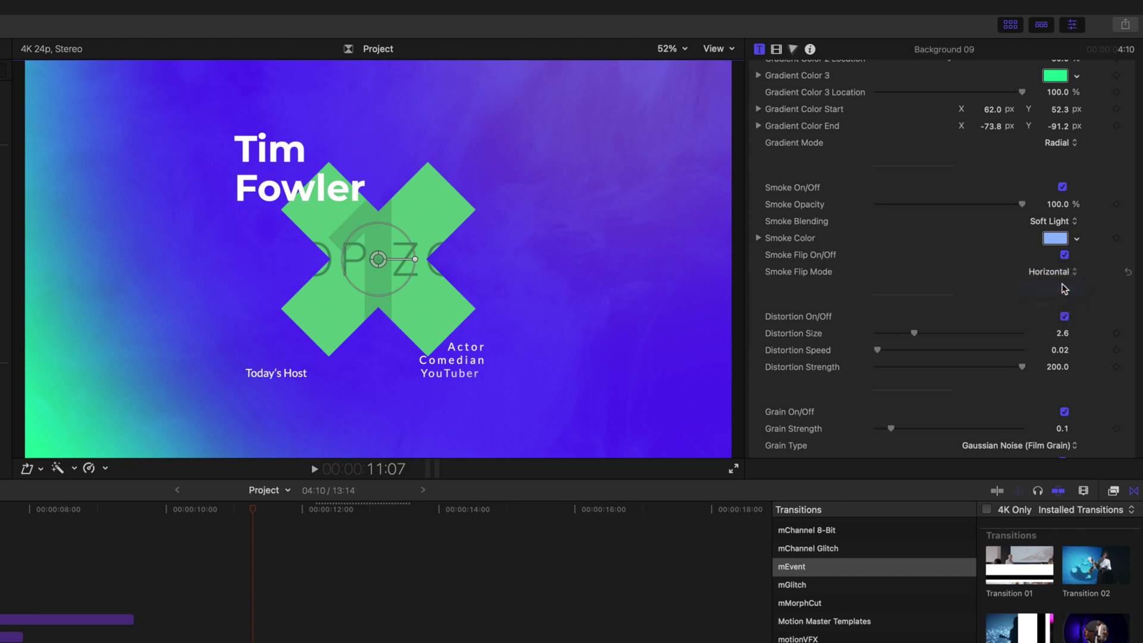
click(1062, 273)
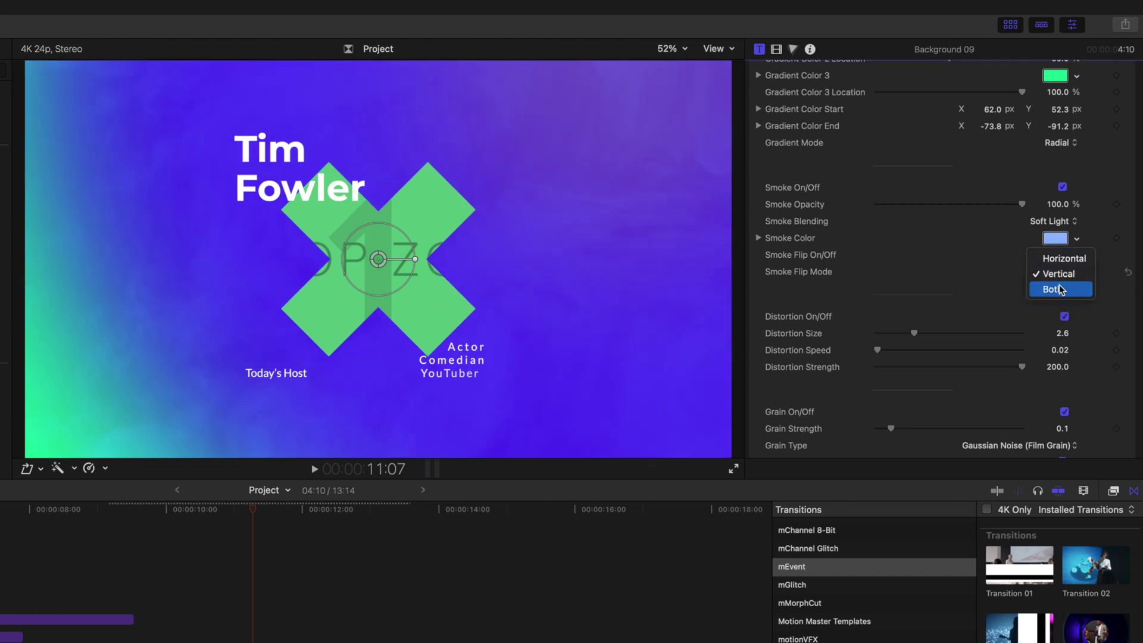
click(1059, 290)
click(1064, 273)
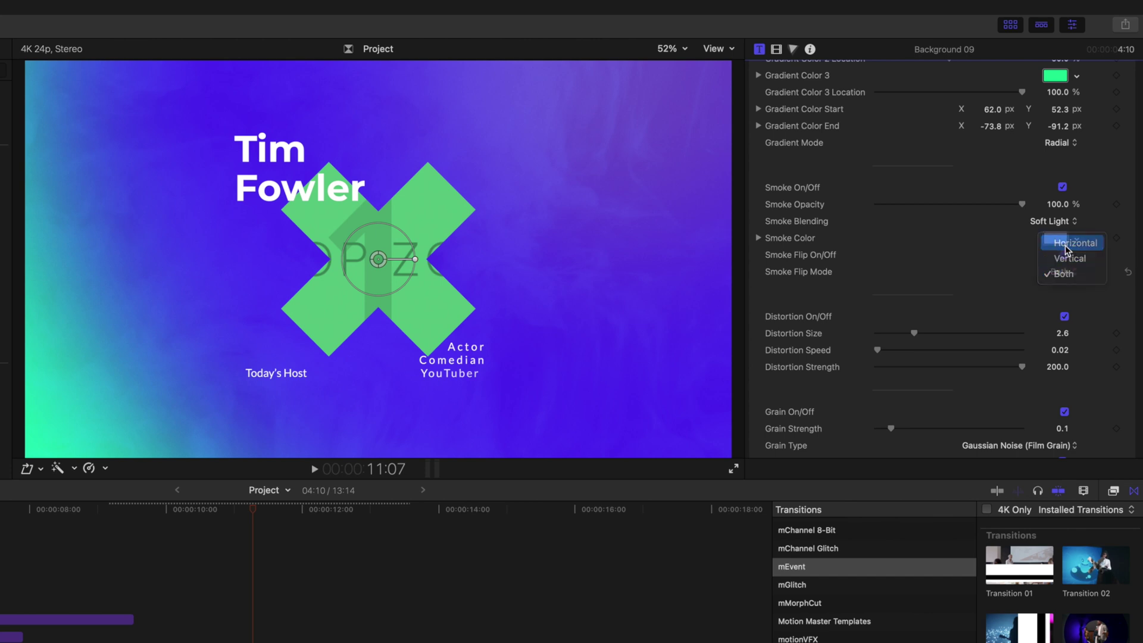
click(1065, 245)
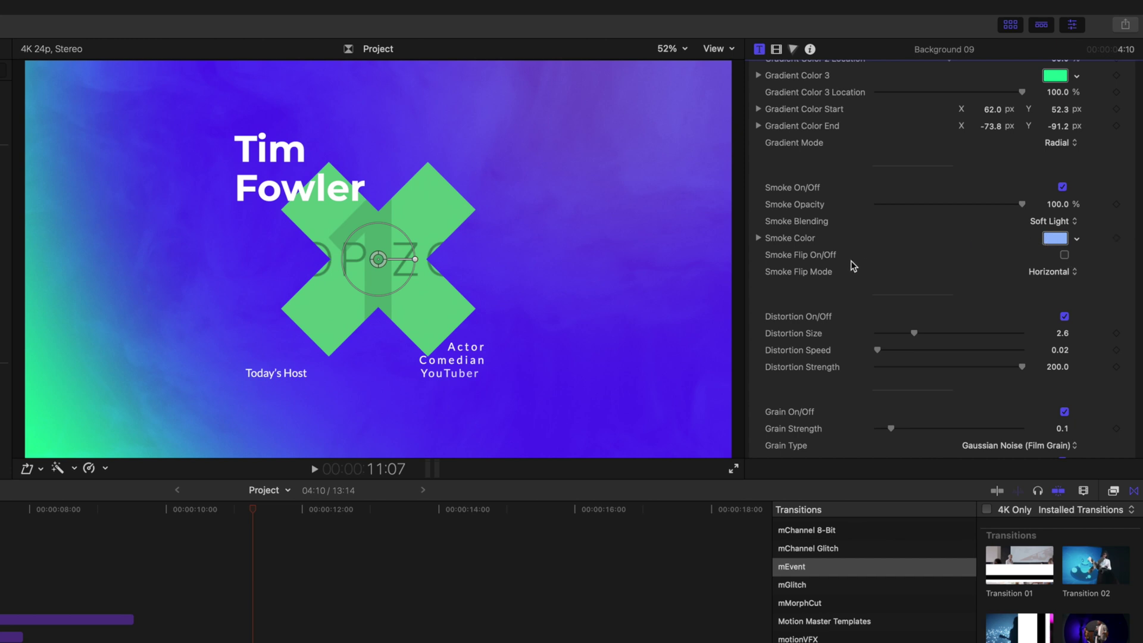
Step: Switch the background's distortion and grain effects off and back on
scroll(851, 260, down, 3)
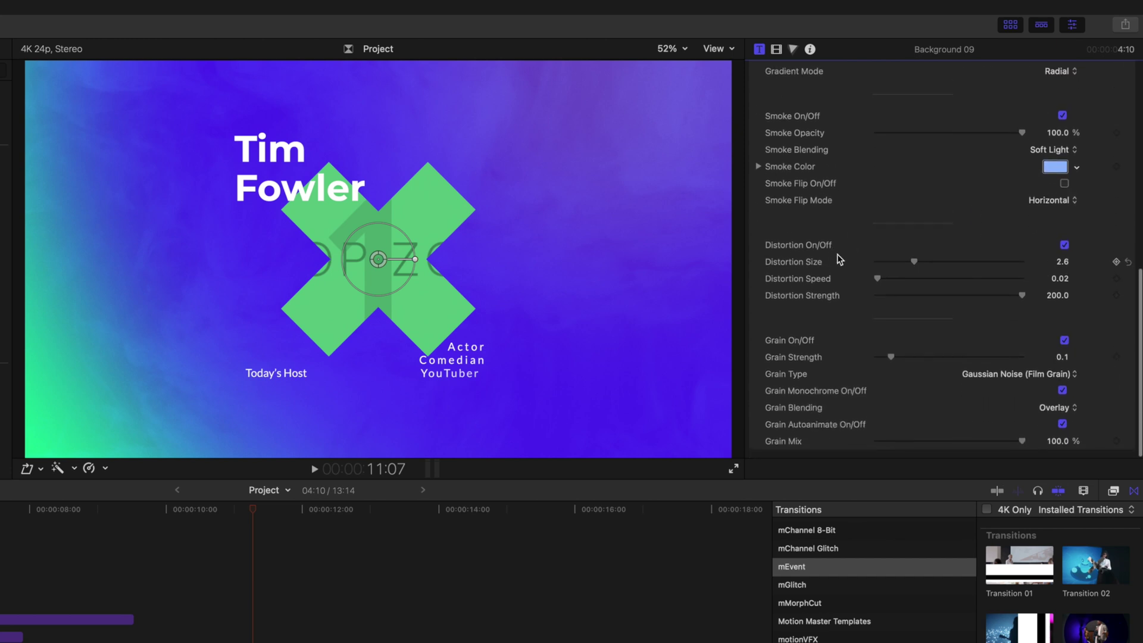
click(1064, 245)
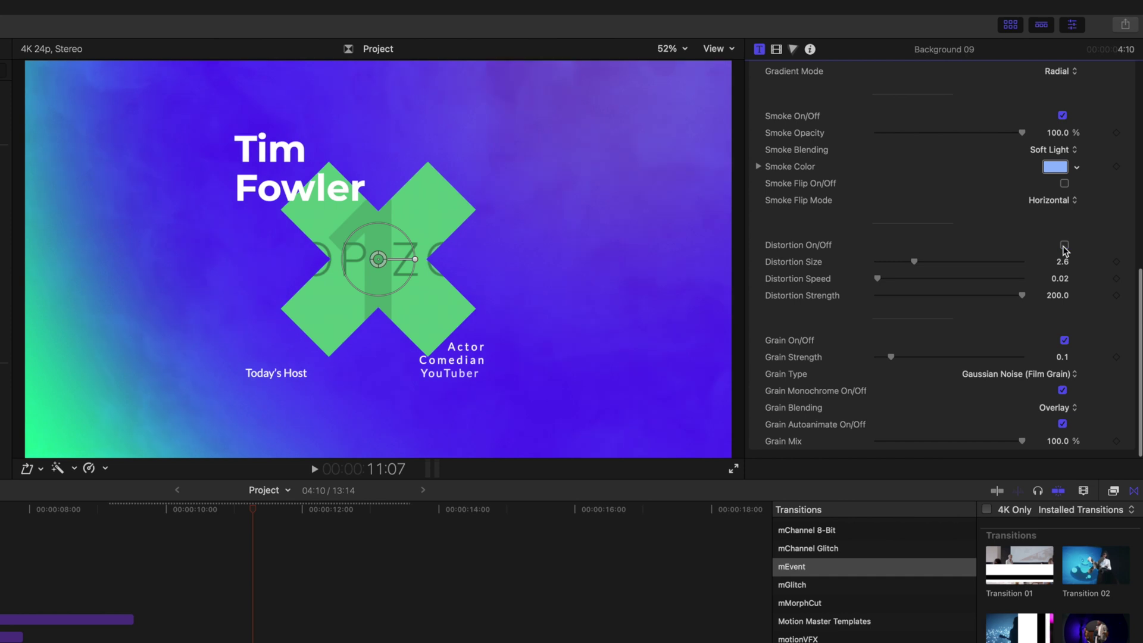
click(1065, 245)
click(1065, 245)
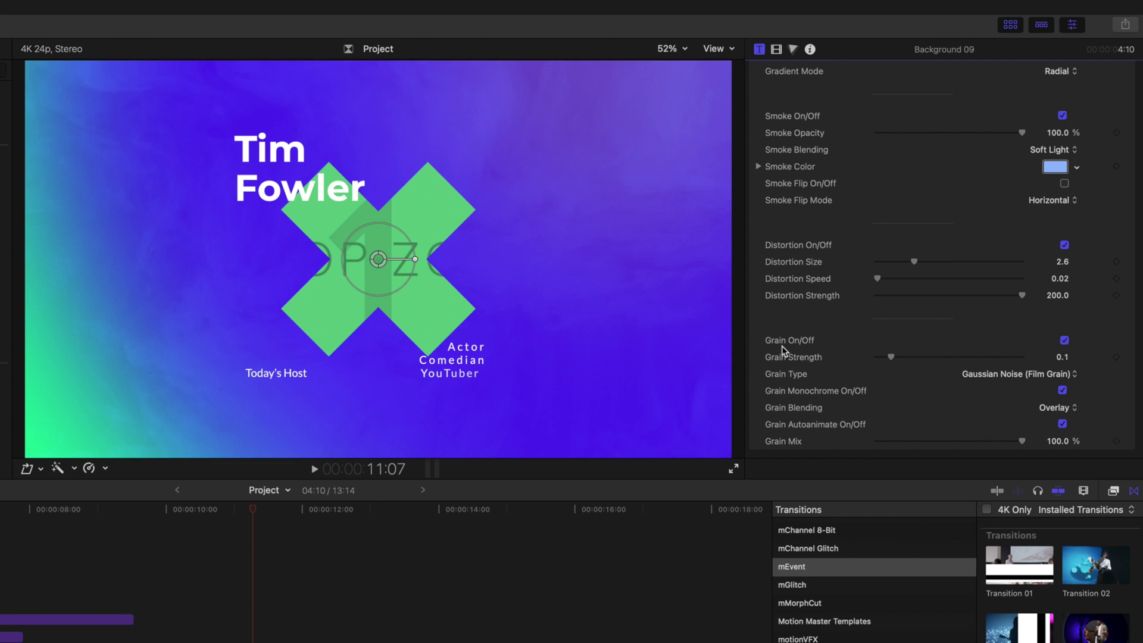
click(1065, 340)
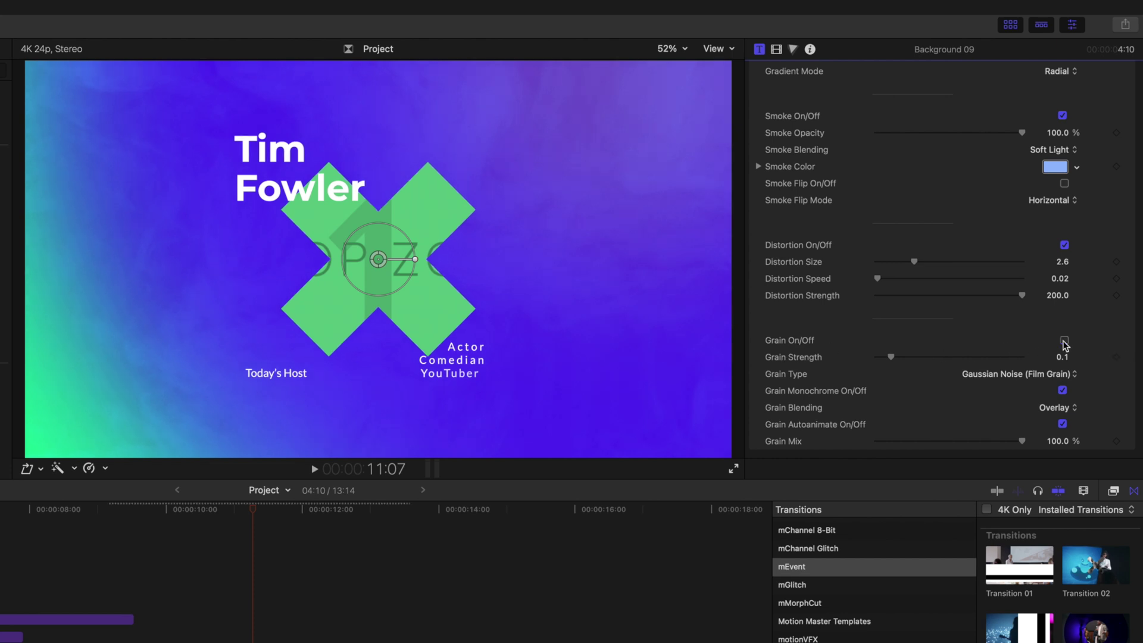
click(1065, 340)
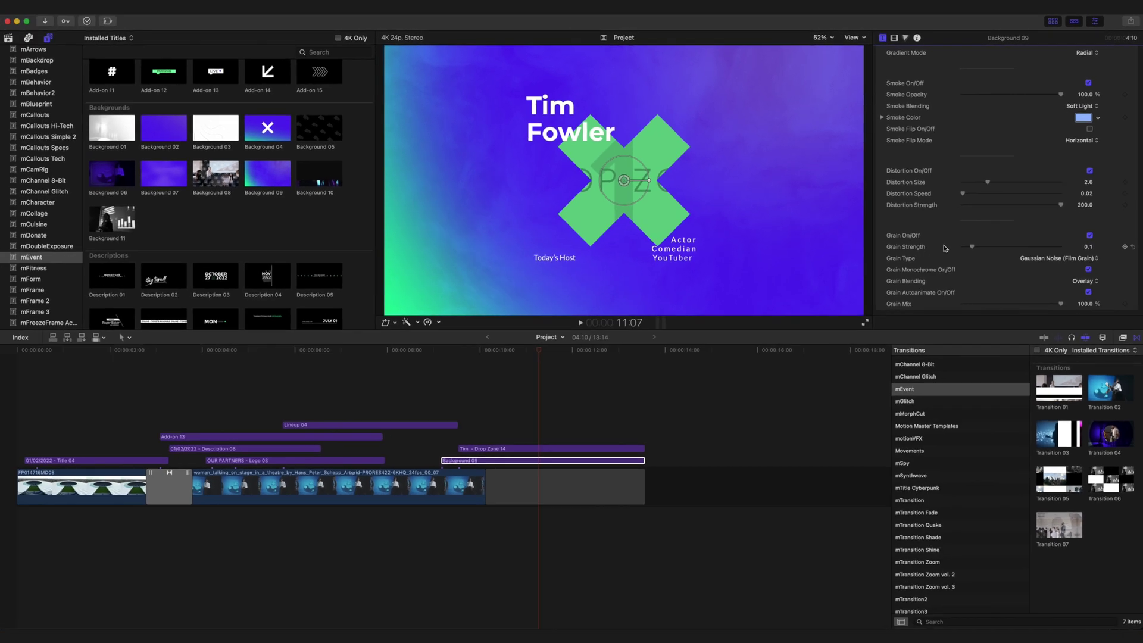
Step: Select the Drop Zone 14 title in the timeline and browse the mEvent titles for the Drop Zones category
click(540, 448)
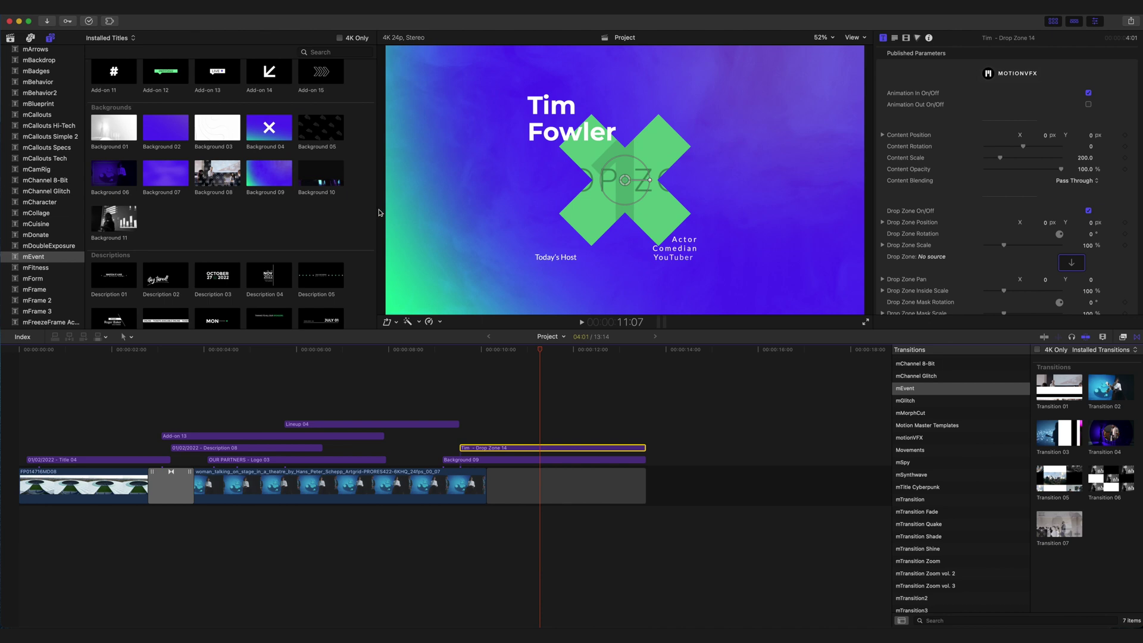
scroll(371, 215, up, 5)
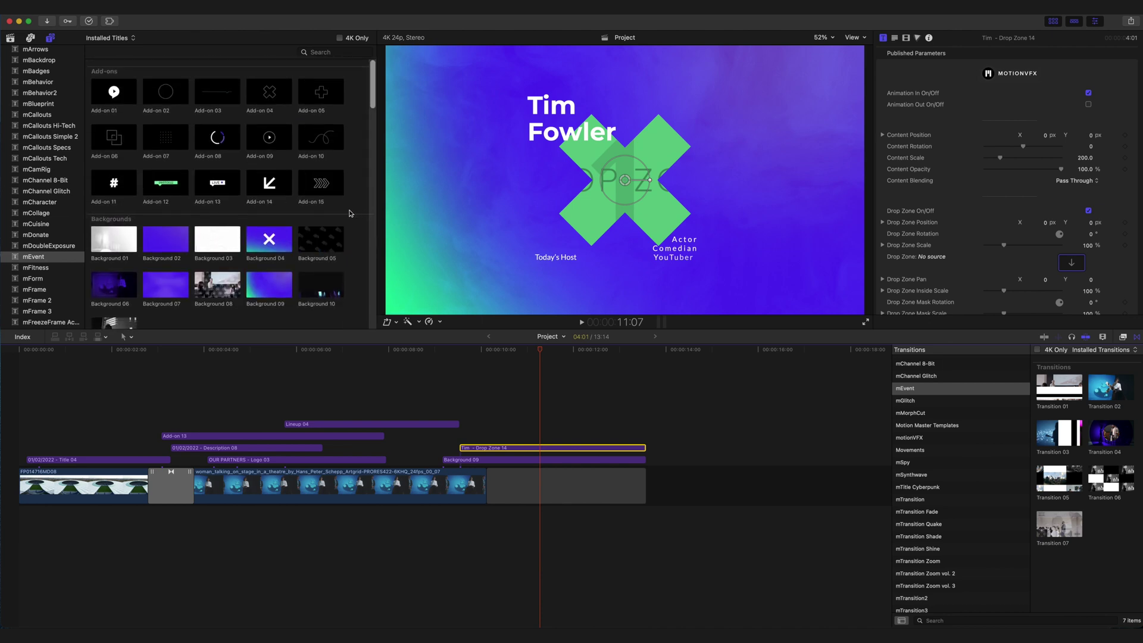
scroll(349, 213, down, 15)
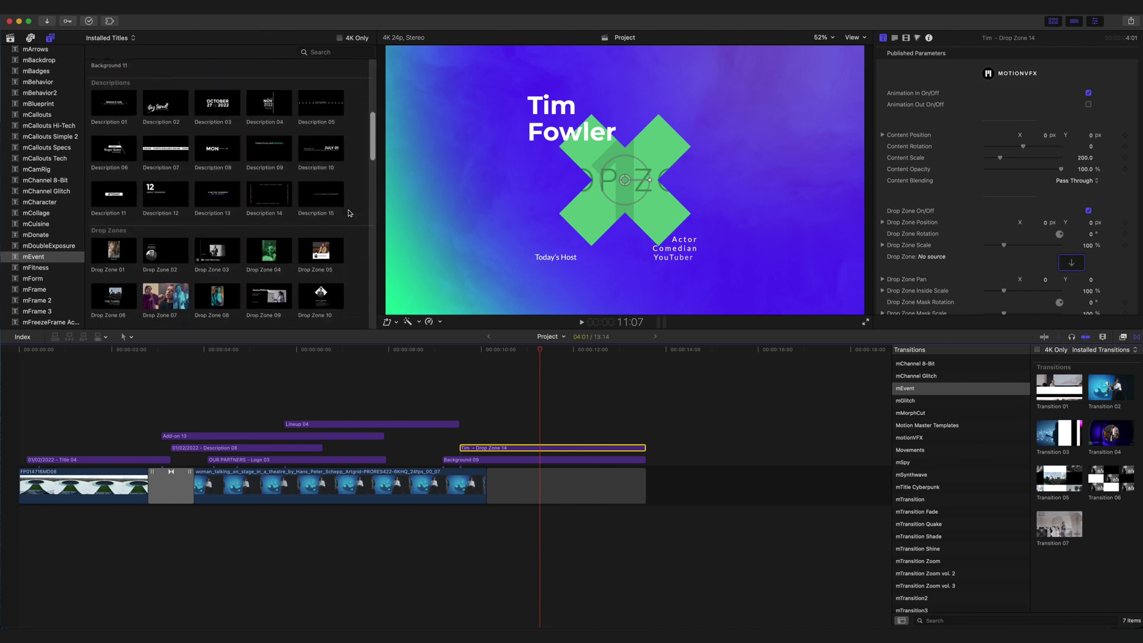
scroll(349, 213, down, 1)
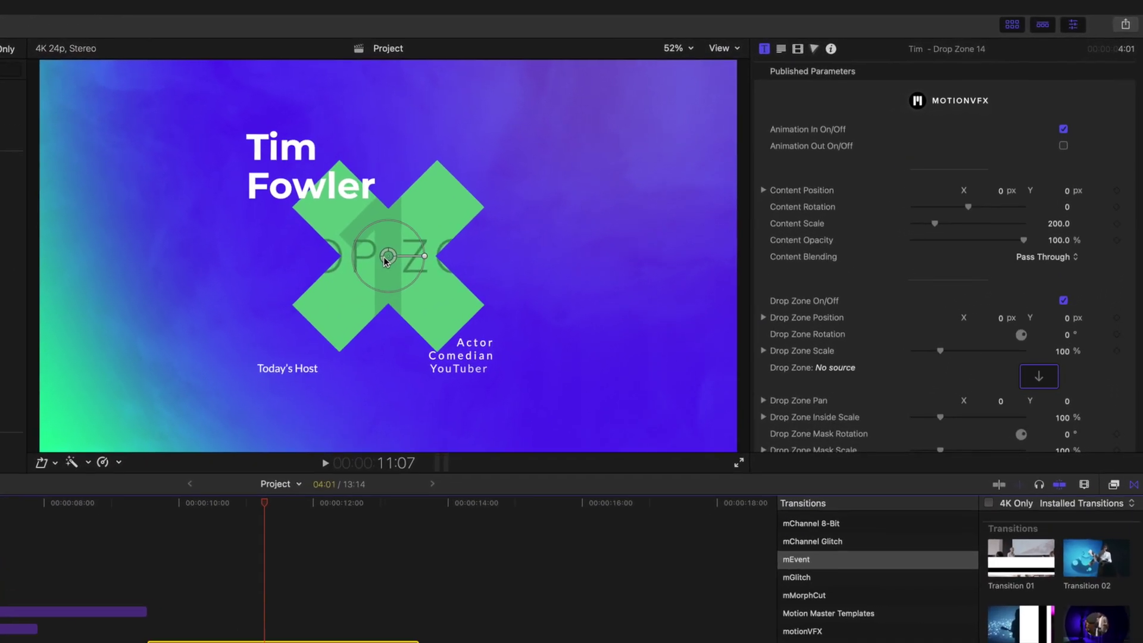
Step: Try repositioning the whole Drop Zone 14 content in the viewer, and restore its Content Position to 0, 0 px
click(612, 186)
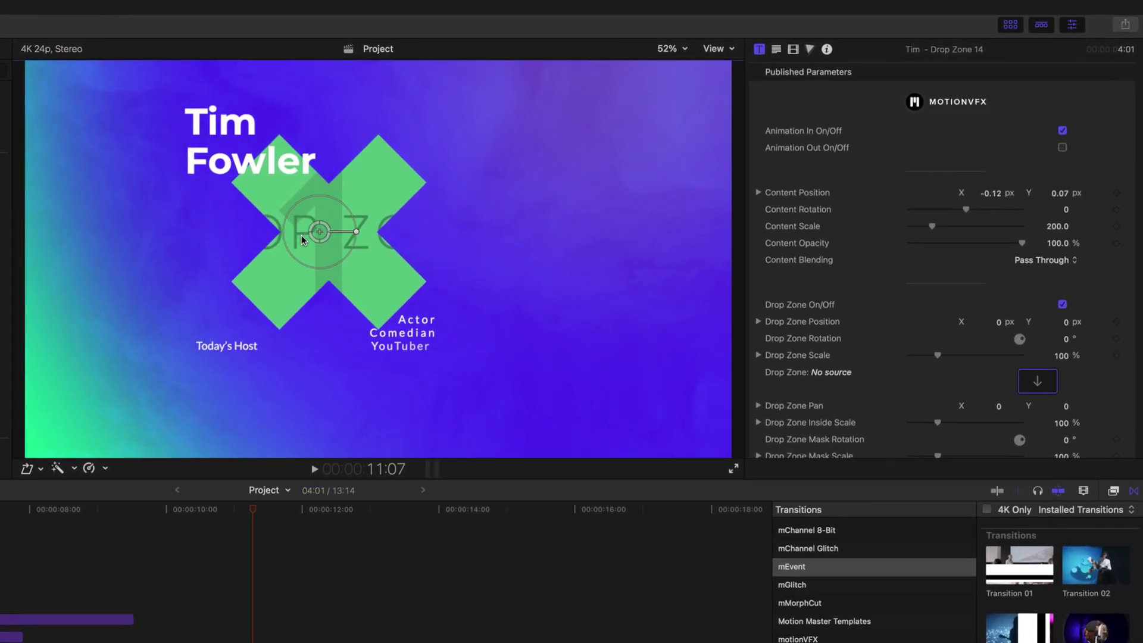
drag(302, 240, 378, 259)
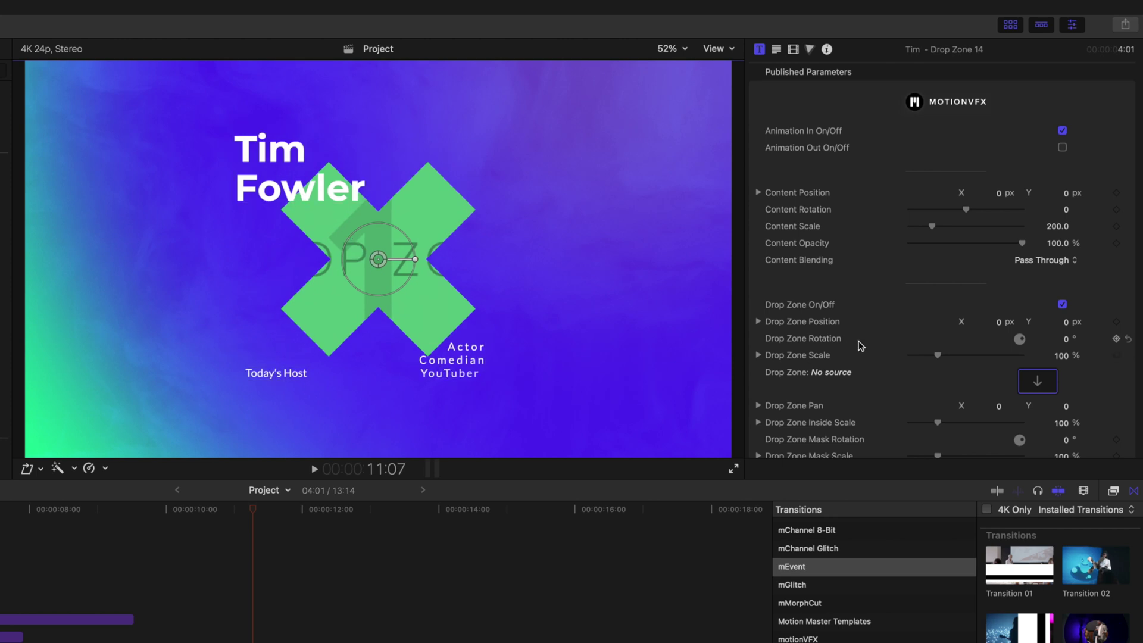
Step: Examine Drop Zone 14's published title, subtitle and description parameters, including their text, font, size, alignment and opacity settings
scroll(824, 340, down, 10)
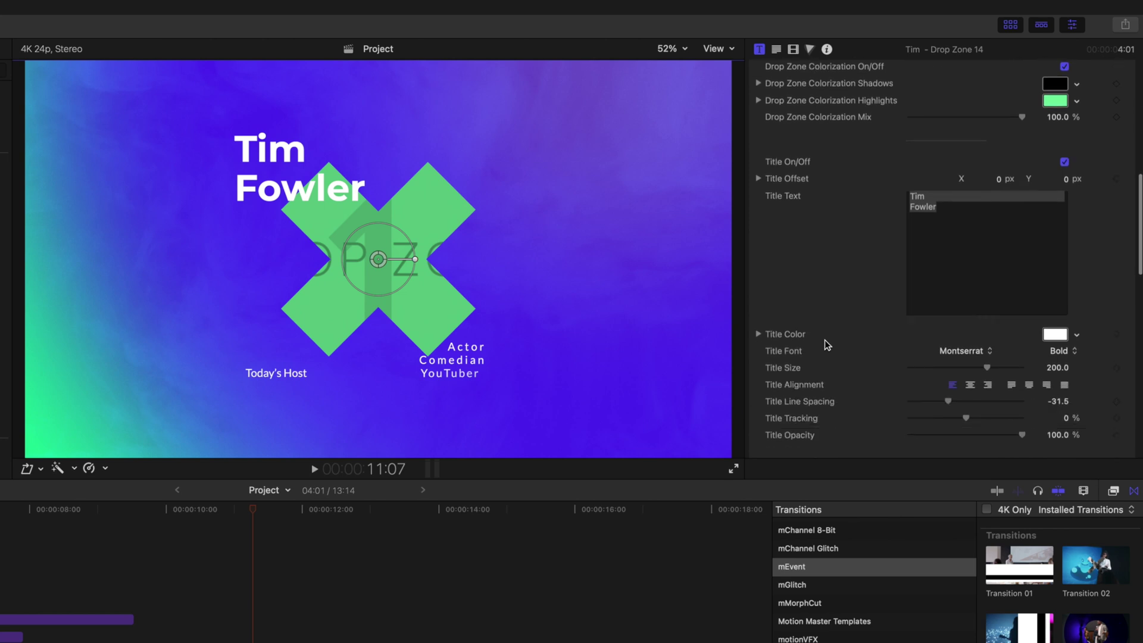
scroll(827, 344, down, 3)
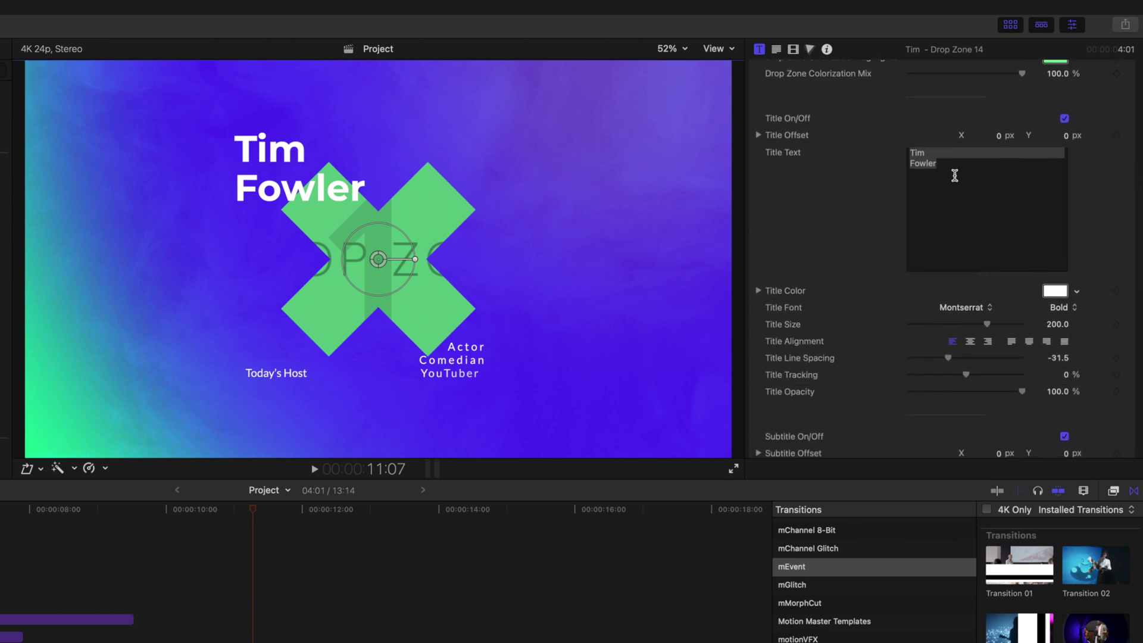
scroll(808, 208, down, 10)
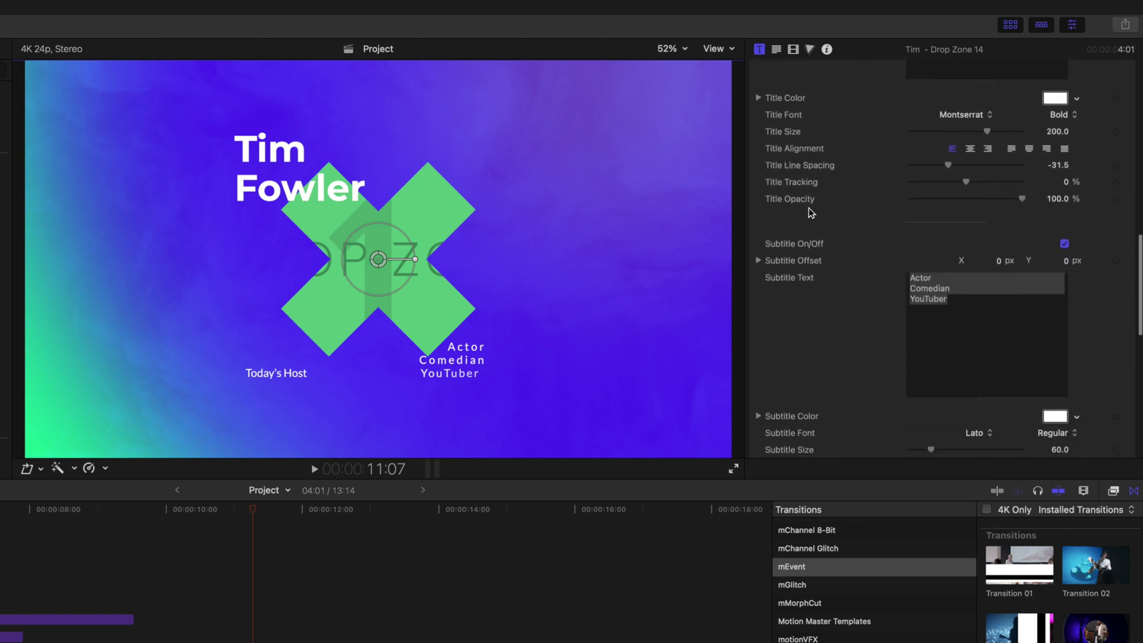
scroll(808, 209, up, 10)
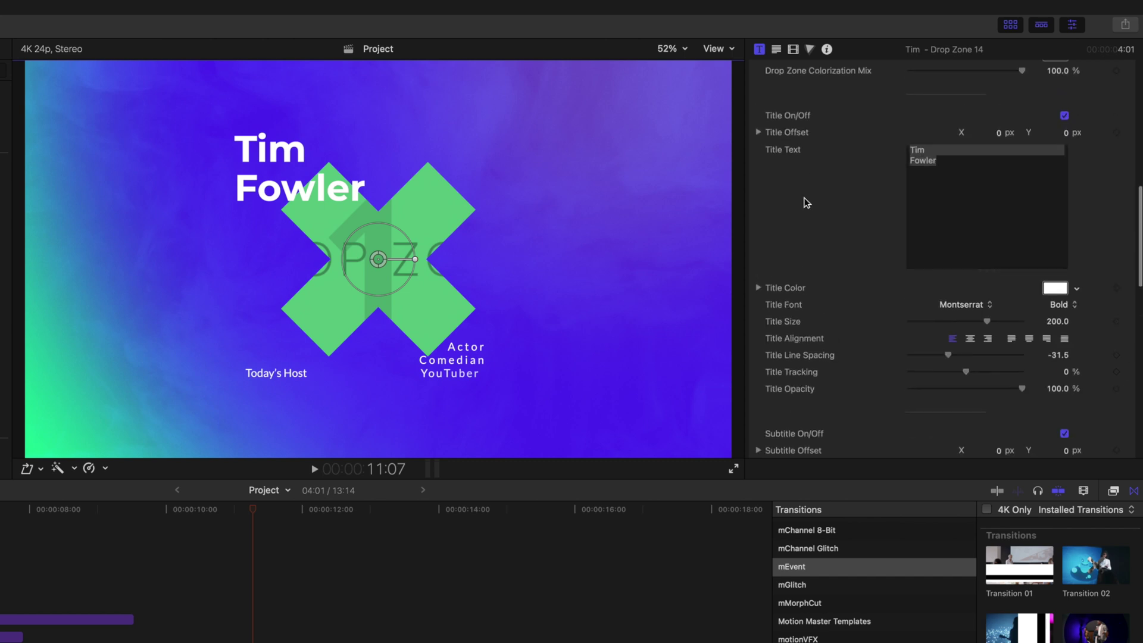
scroll(813, 297, down, 20)
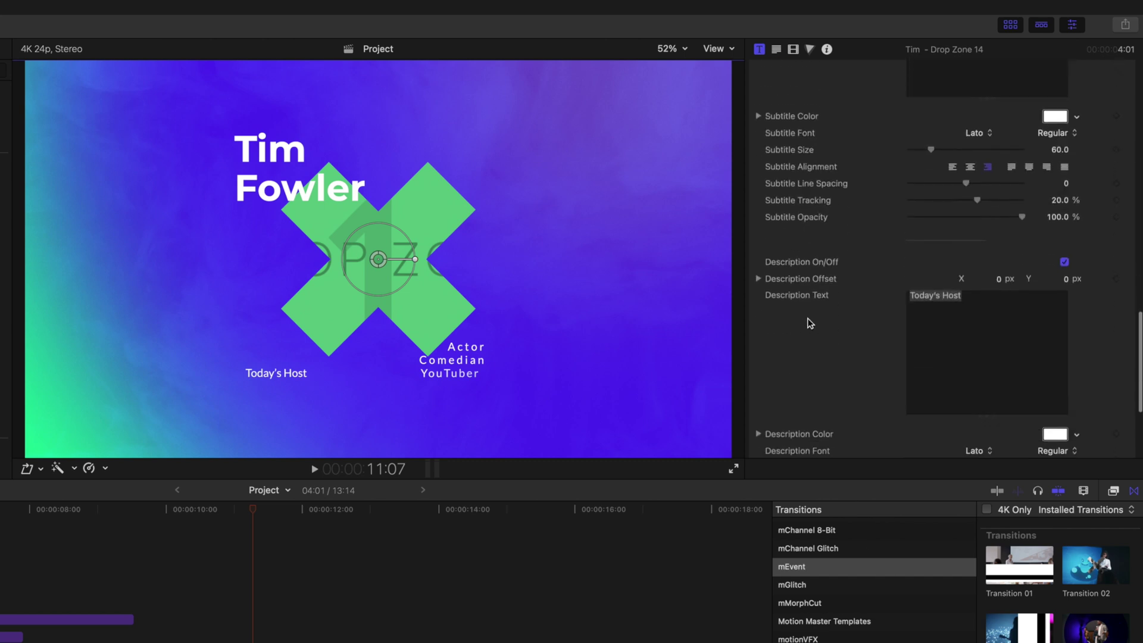
scroll(798, 309, down, 1)
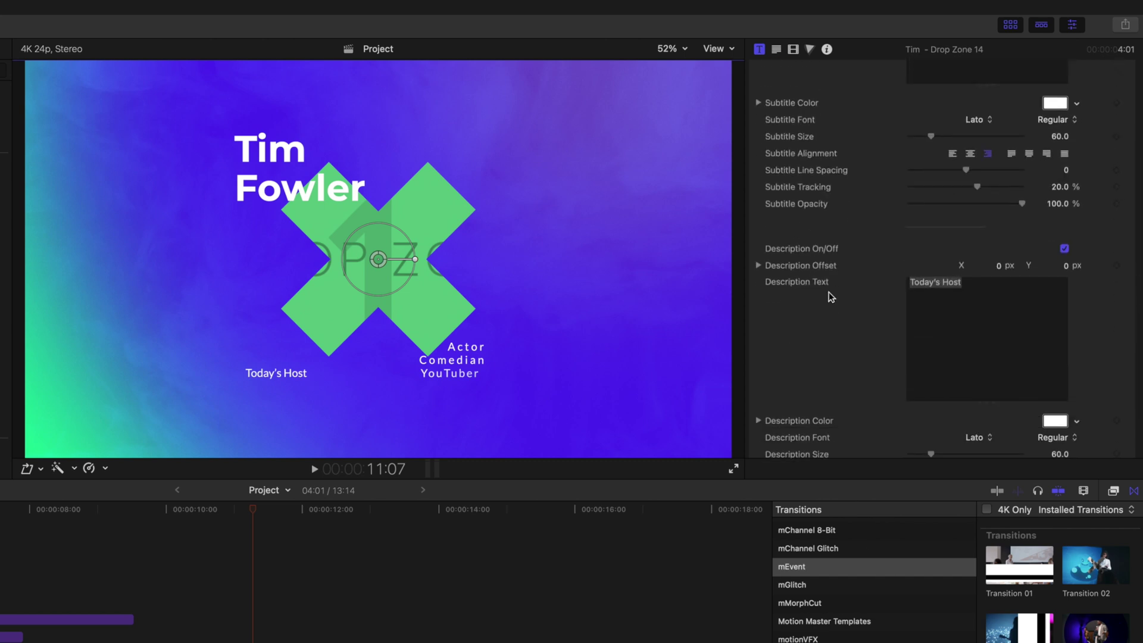
scroll(832, 296, up, 16)
scroll(829, 292, up, 1)
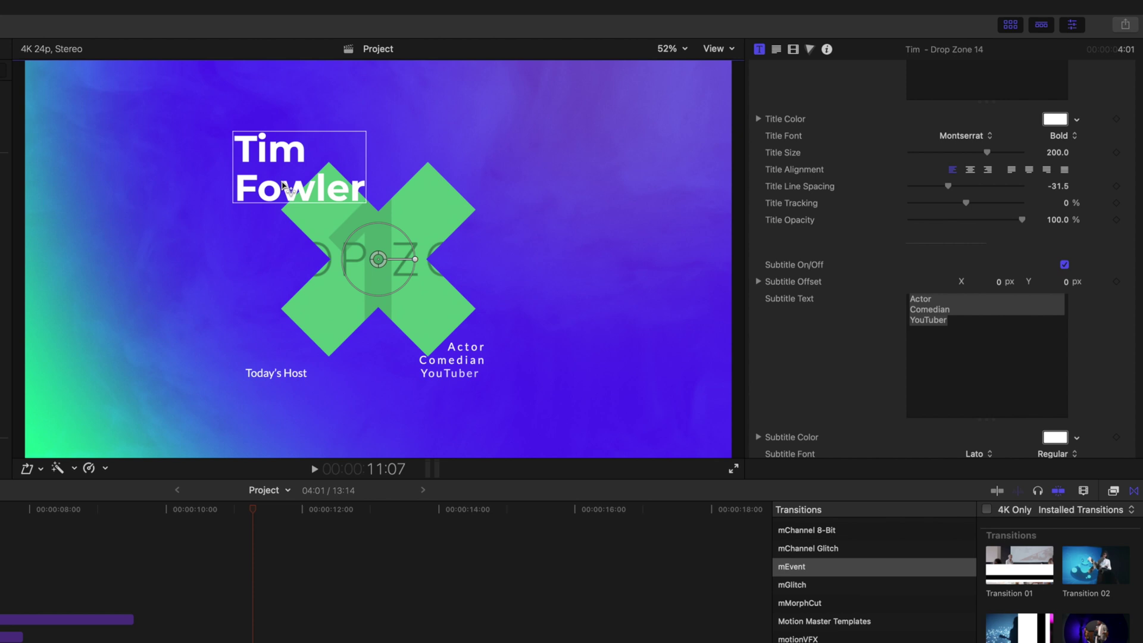
Step: Try moving the host's name text below the X-shaped drop zone, and undo the move
drag(284, 188, 360, 409)
double_click(361, 408)
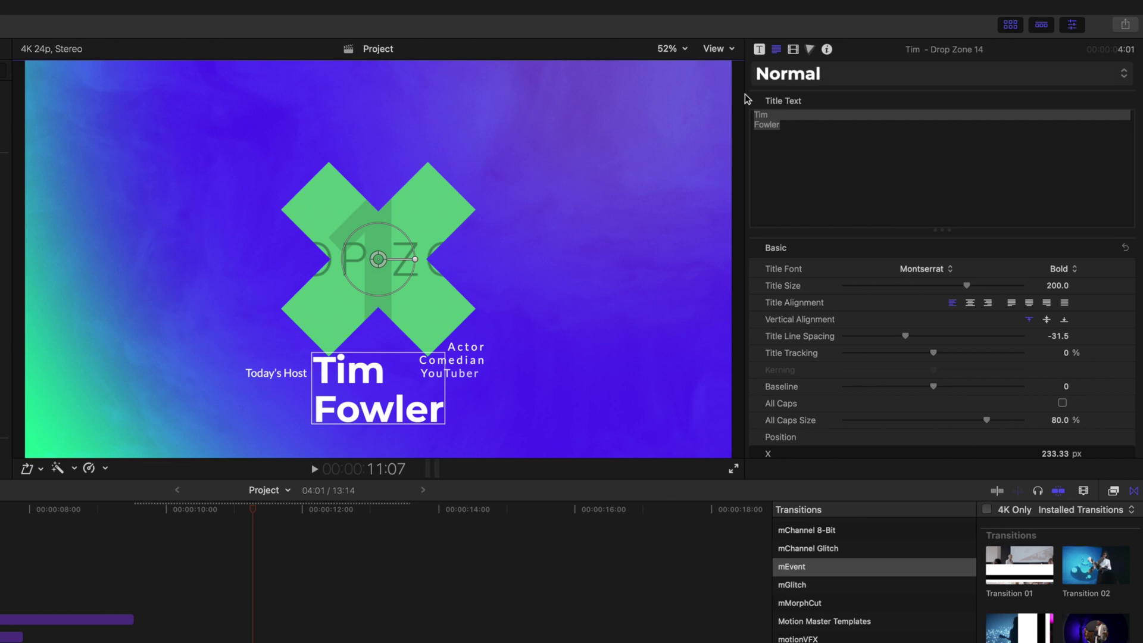
click(759, 50)
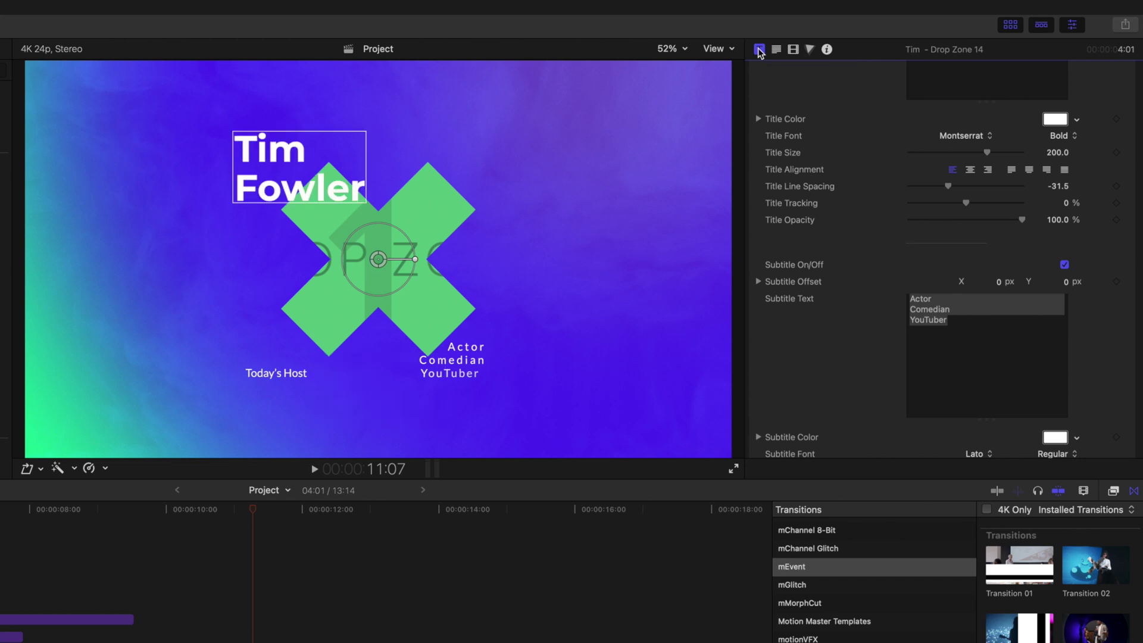
Step: Fill Drop Zone 14's empty drop zone with the portrait-format DJ photo from the mEvent Tut library
scroll(841, 279, up, 10)
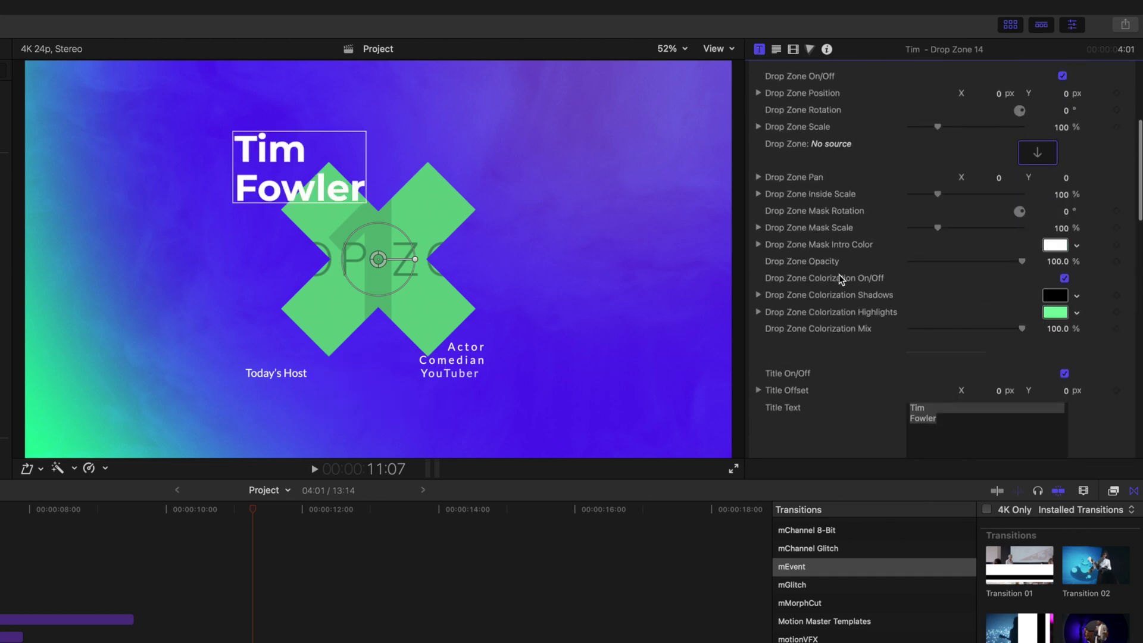
scroll(839, 275, up, 3)
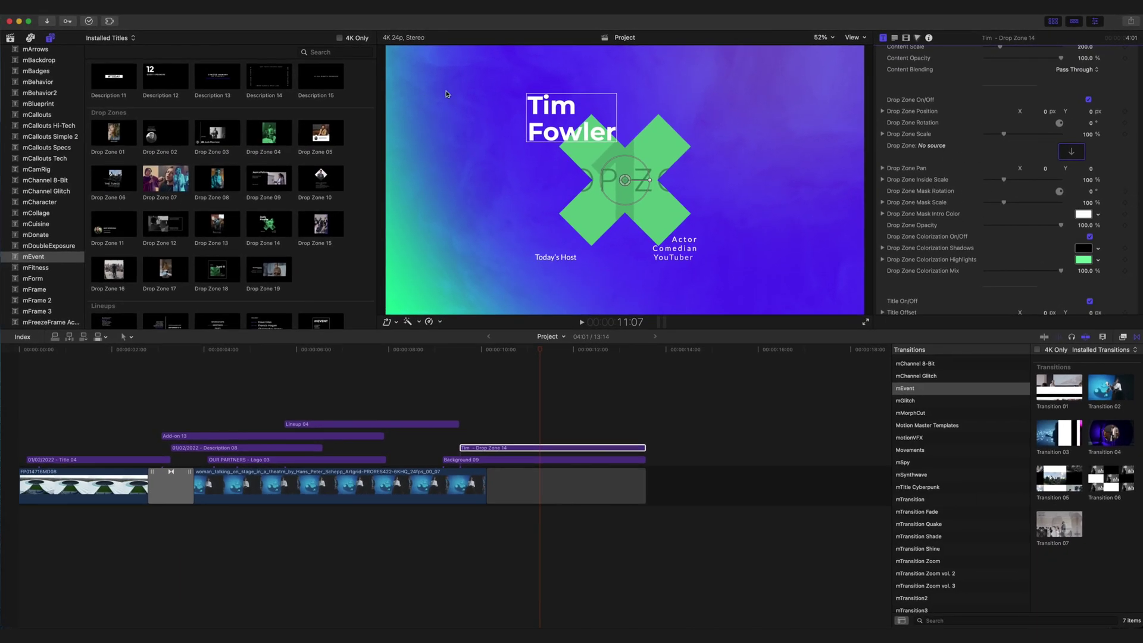
click(10, 38)
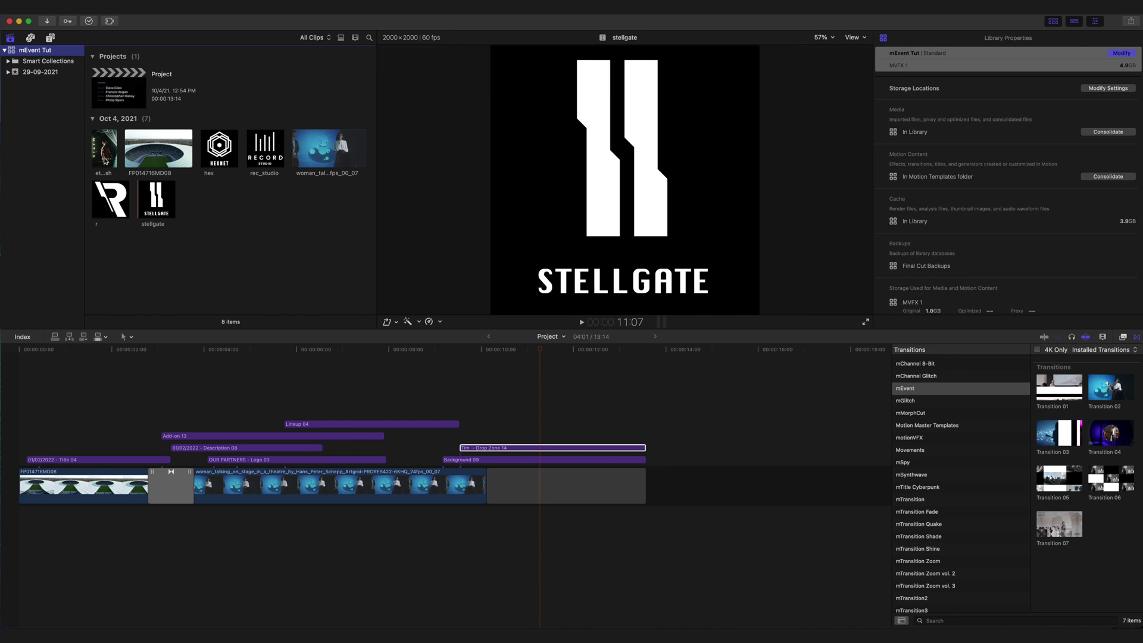
click(105, 159)
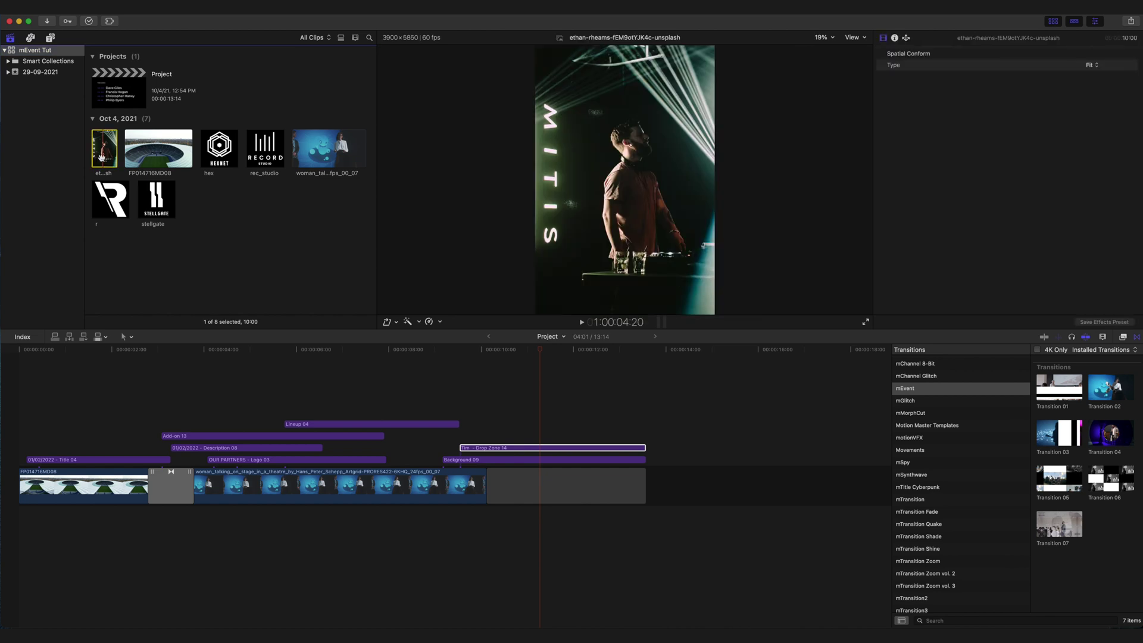
click(542, 451)
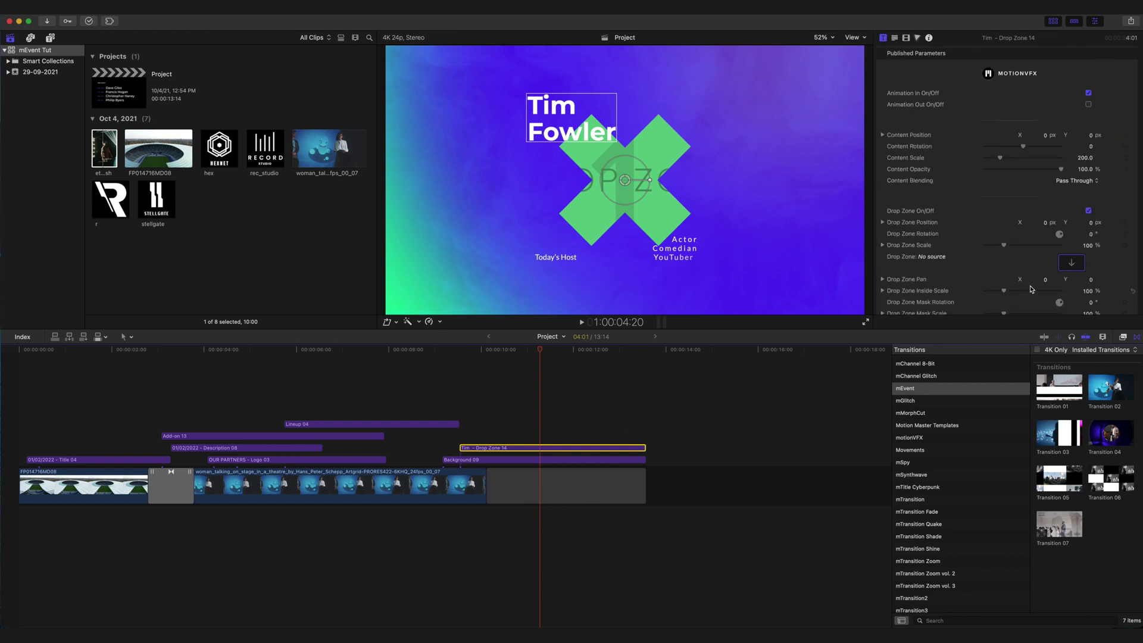
click(1071, 263)
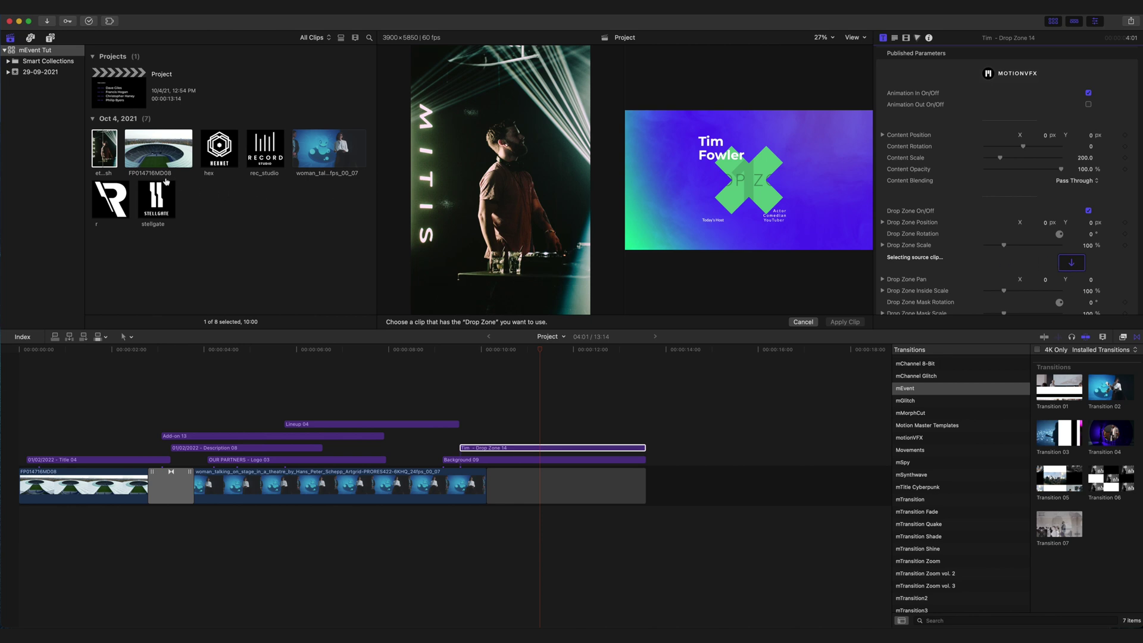
click(102, 160)
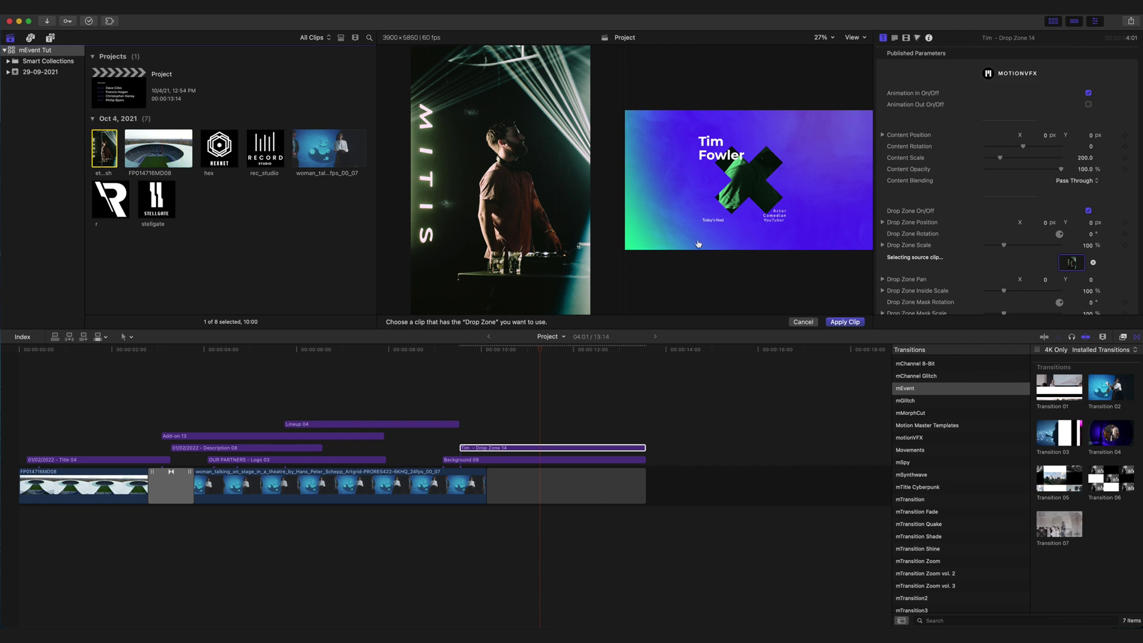
click(846, 323)
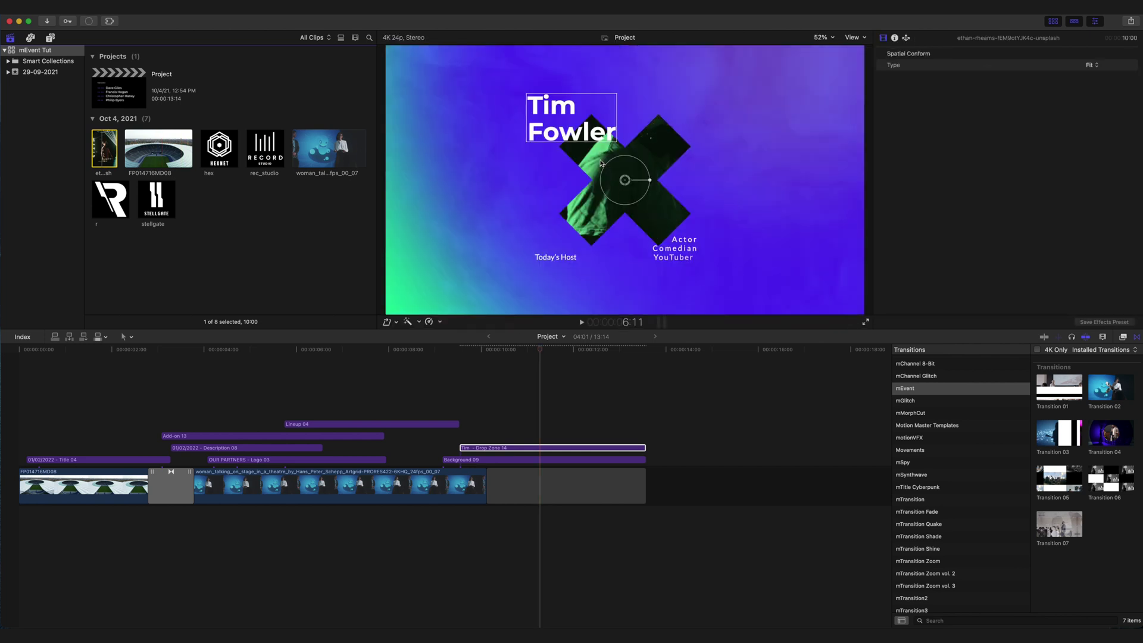
Step: Set Drop Zone 14's Drop Zone Pan to X -11.4 and Y -38.7 to frame the DJ's face, leaving Drop Zone Position at 0, 0 px
click(542, 450)
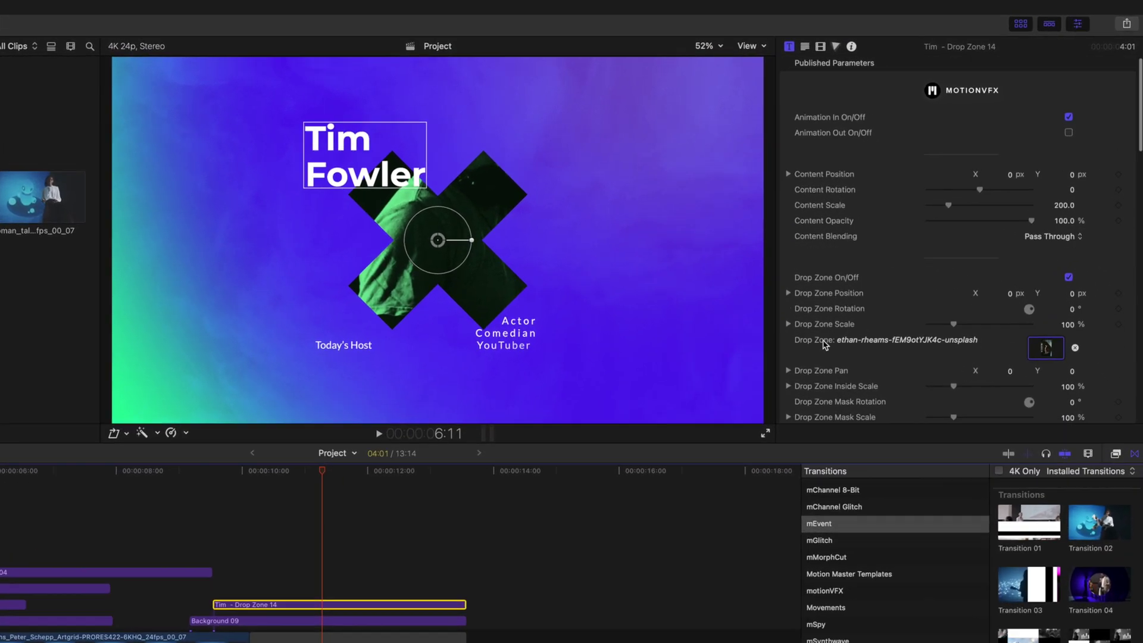
scroll(824, 344, down, 2)
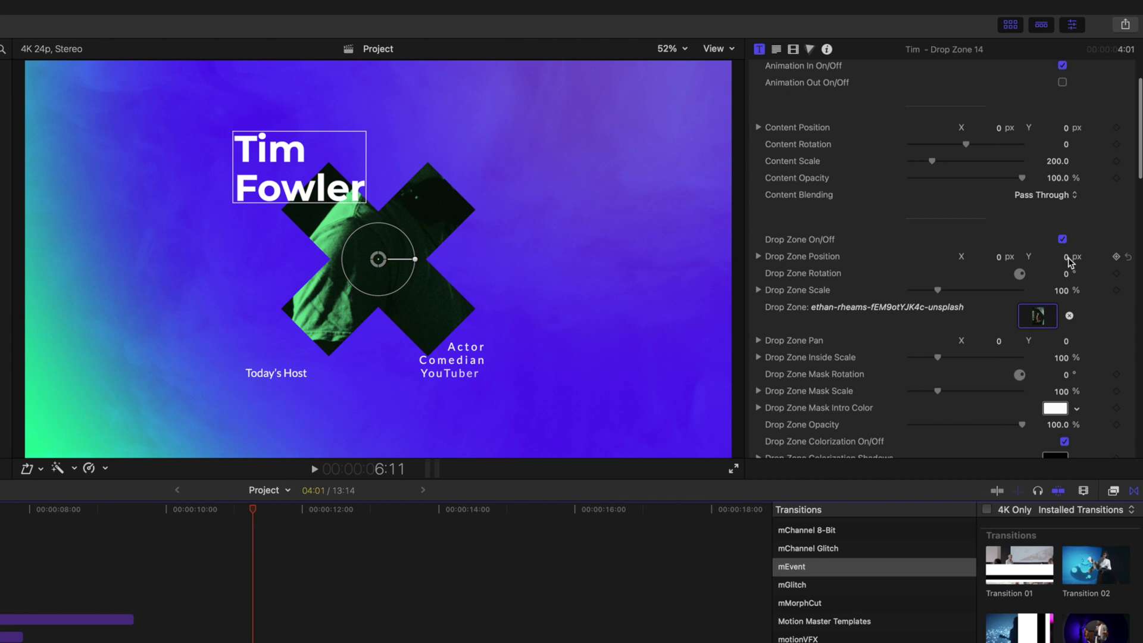
drag(1068, 262, 1069, 255)
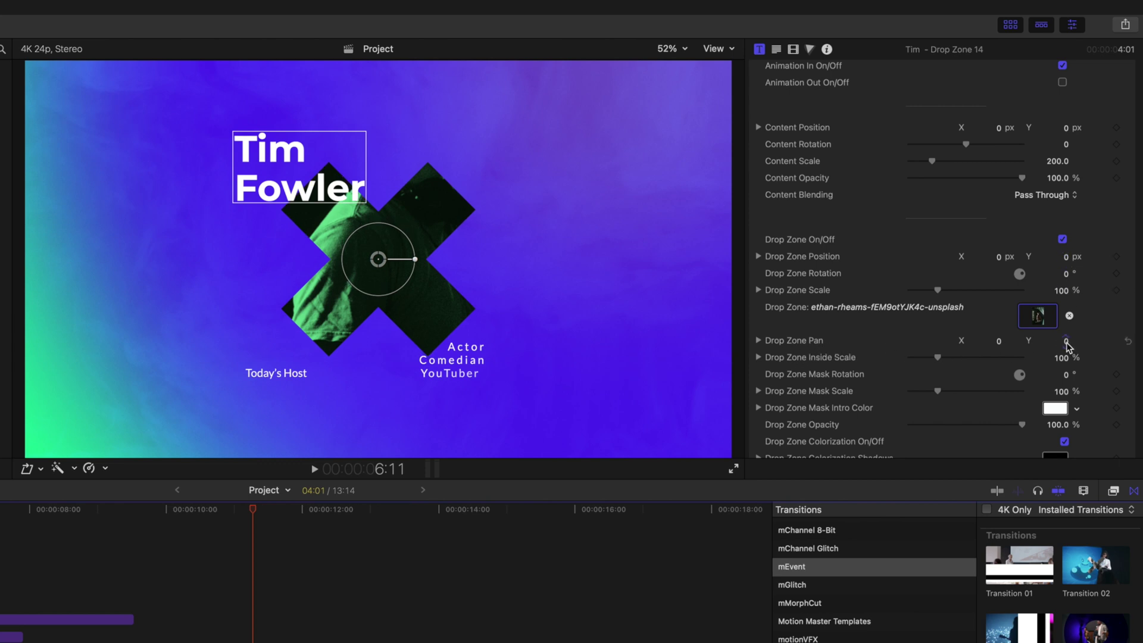
drag(1067, 345, 997, 341)
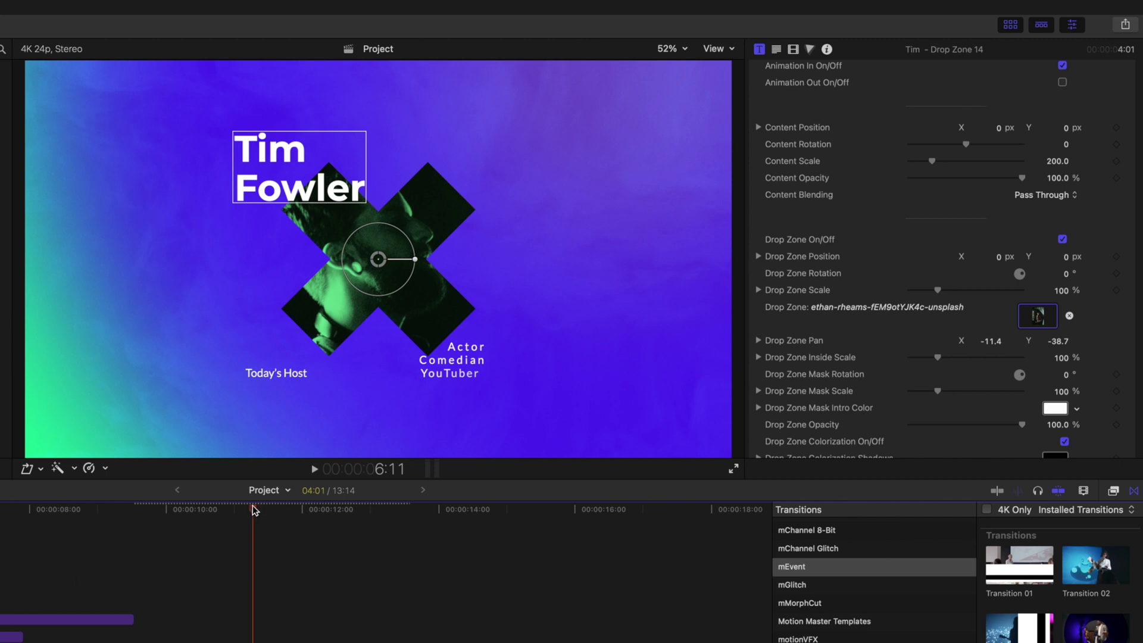
Step: Move the playhead to 13:05 near the title's end and switch on Drop Zone 14's Animation Out
drag(253, 510, 384, 534)
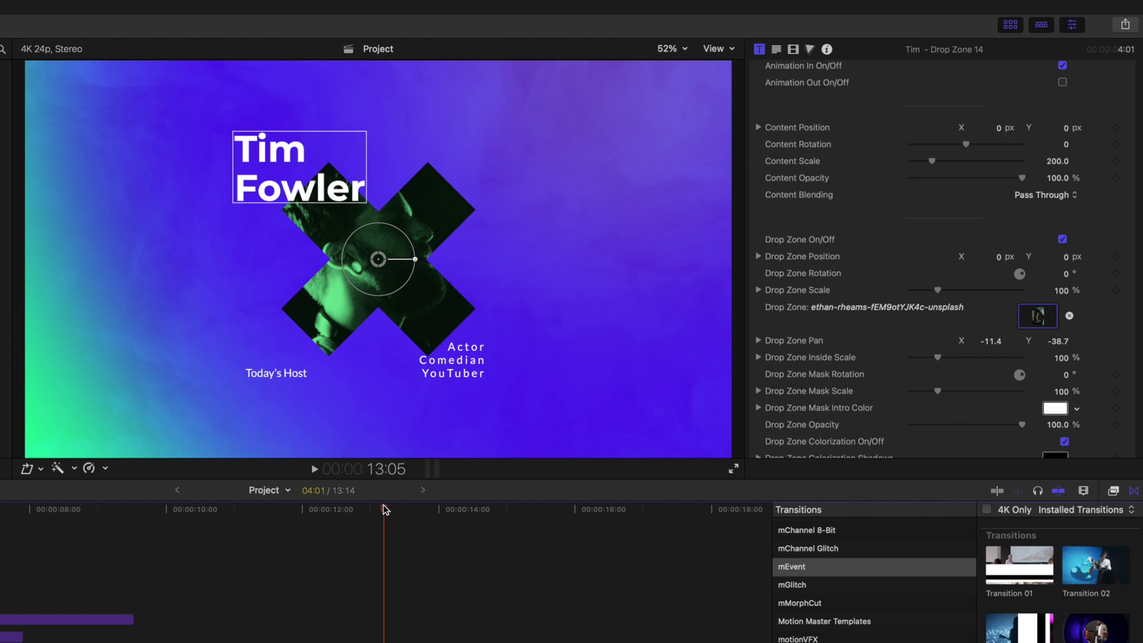
click(1062, 82)
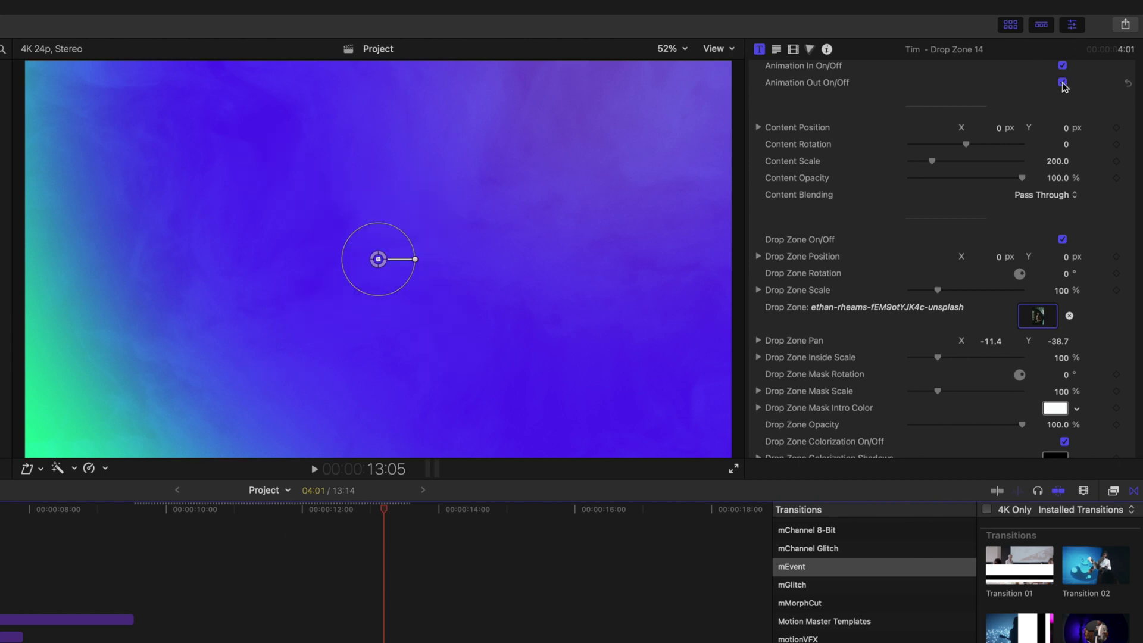